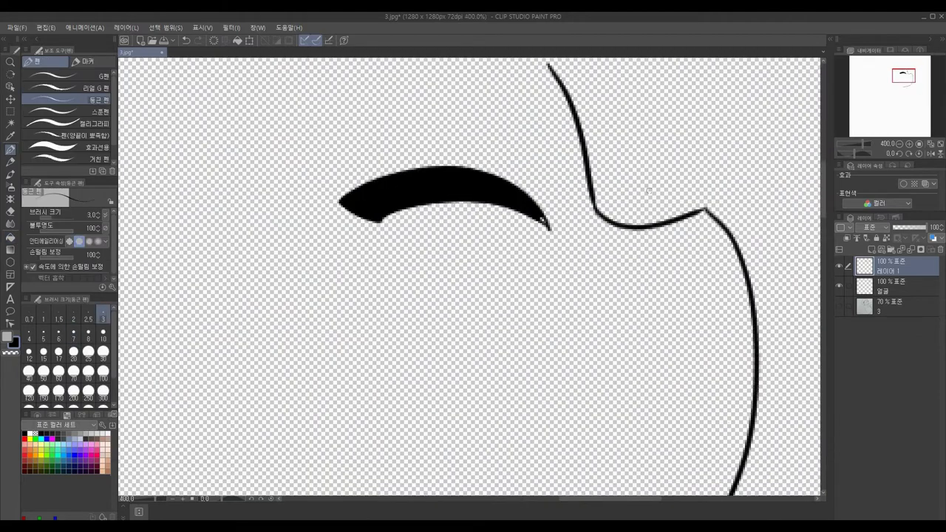
Name the eye layer 눈, add a new layer above it, and show the pencil sketch layer
{"action": "scroll", "coordinate": [518, 244], "scroll_direction": "down", "scroll_amount": 7}
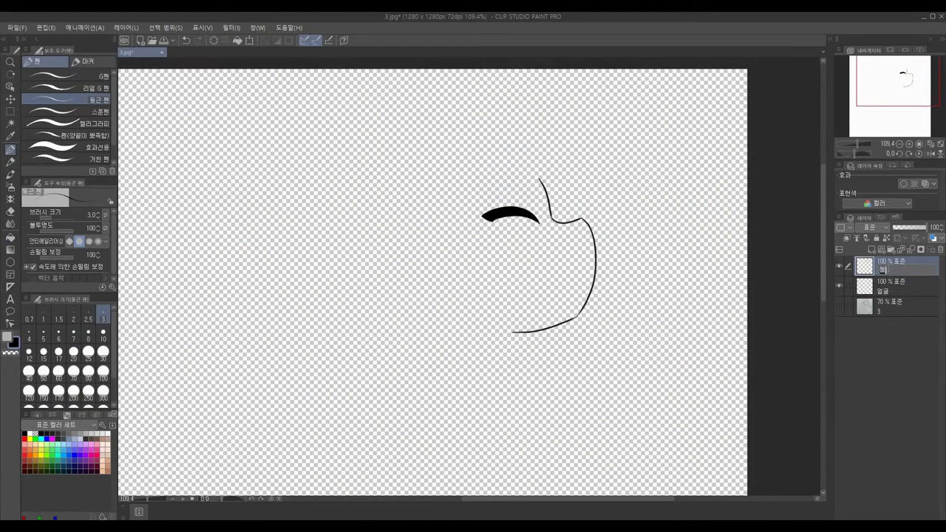
{"action": "key", "text": "Return"}
{"action": "key", "text": "ctrl+shift+n"}
{"action": "left_click", "coordinate": [839, 326]}
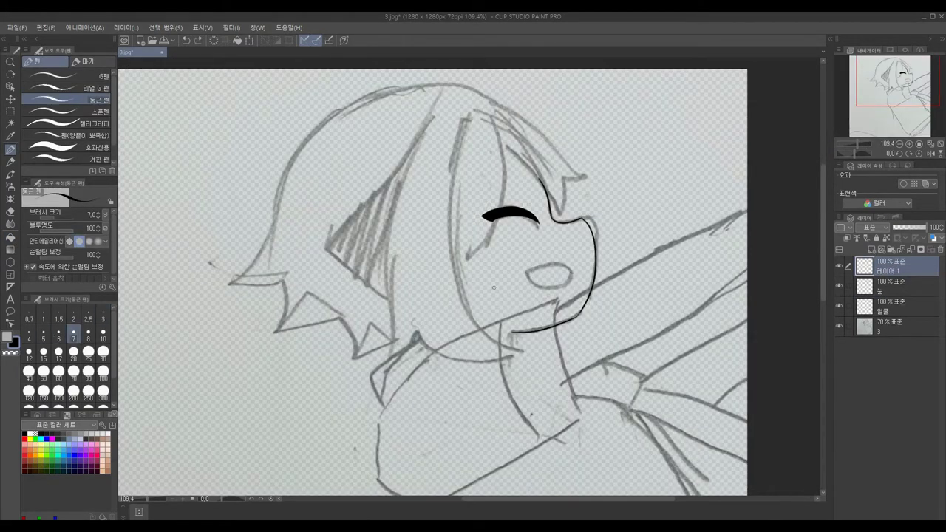
Trace the open mouth over the sketch with the size 7 round pen and name its layer 입
{"action": "scroll", "coordinate": [555, 287], "scroll_direction": "up", "scroll_amount": 3}
{"action": "left_click_drag", "start_coordinate": [588, 257], "coordinate": [551, 283]}
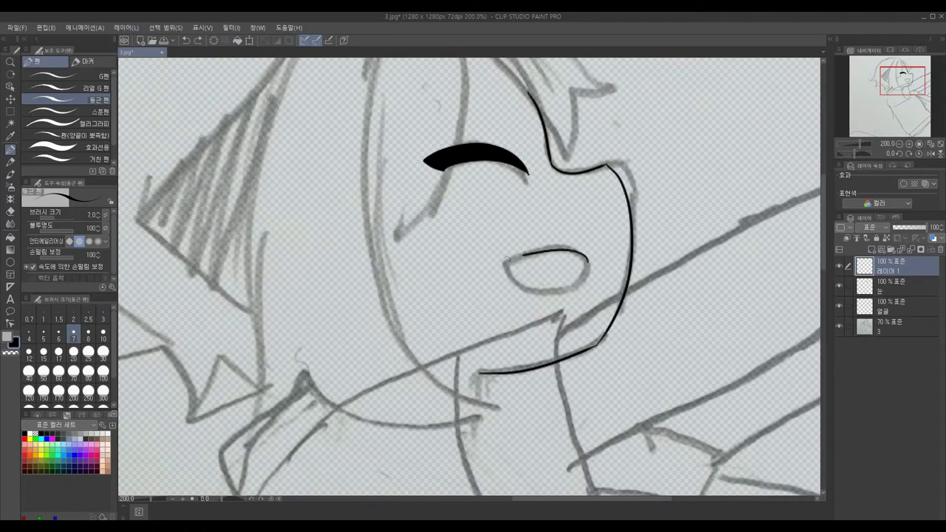
{"action": "key", "text": "ctrl+z"}
{"action": "mouse_move", "coordinate": [505, 263]}
{"action": "left_mouse_down"}
{"action": "mouse_move", "coordinate": [586, 258]}
{"action": "mouse_move", "coordinate": [576, 286]}
{"action": "left_mouse_up"}
{"action": "left_click", "coordinate": [839, 326]}
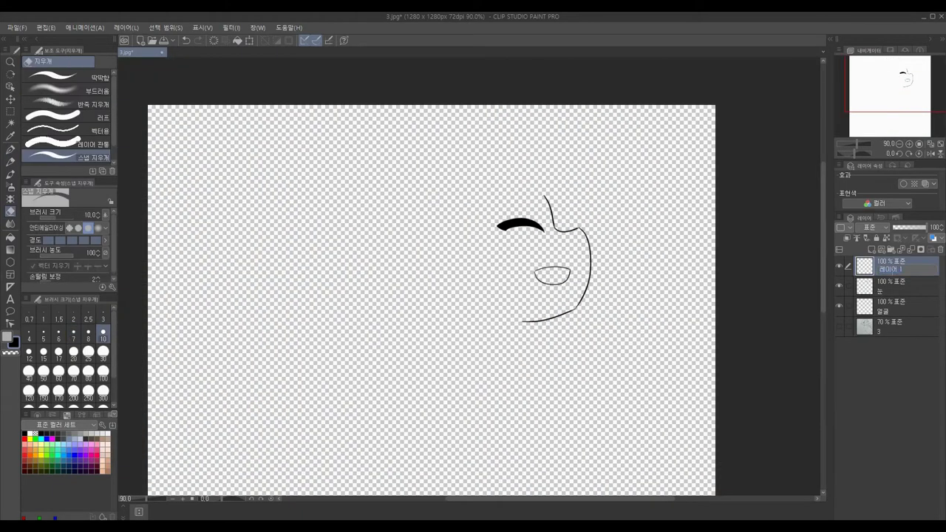
{"action": "scroll", "coordinate": [572, 240], "scroll_direction": "up", "scroll_amount": 1}
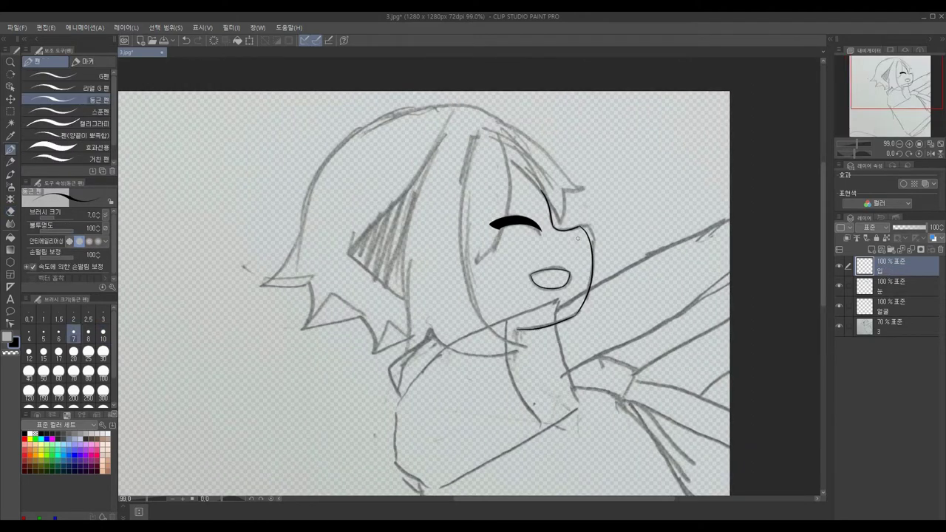
Trace the front bangs from the crown to their pointed tips and back along the forehead
{"action": "scroll", "coordinate": [577, 238], "scroll_direction": "up", "scroll_amount": 4}
{"action": "left_click_drag", "start_coordinate": [483, 135], "coordinate": [563, 210]}
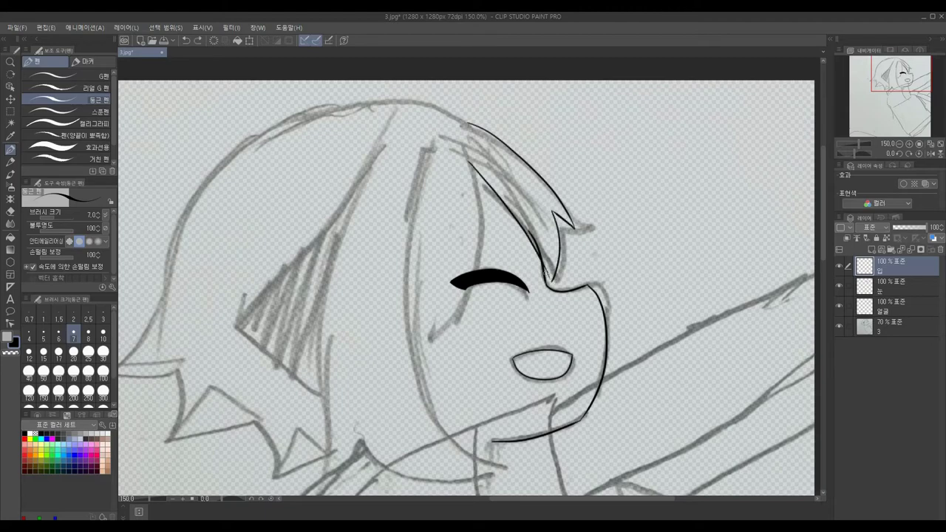
{"action": "scroll", "coordinate": [546, 274], "scroll_direction": "up", "scroll_amount": 5}
{"action": "scroll", "coordinate": [538, 243], "scroll_direction": "down", "scroll_amount": 5}
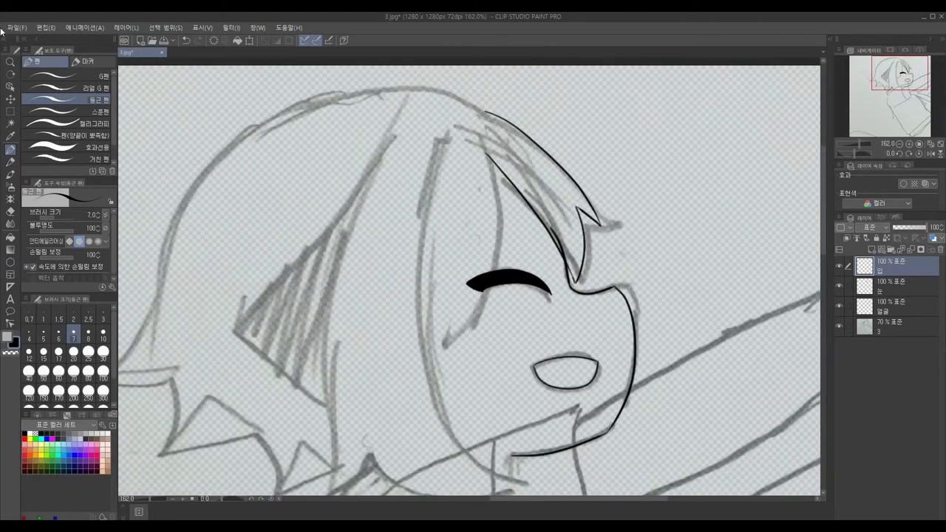
Split the bangs from the mouth onto a duplicate layer named 앞머리, and add a new layer above it
{"action": "right_click", "coordinate": [891, 266]}
{"action": "left_click", "coordinate": [842, 303]}
{"action": "key", "text": "e"}
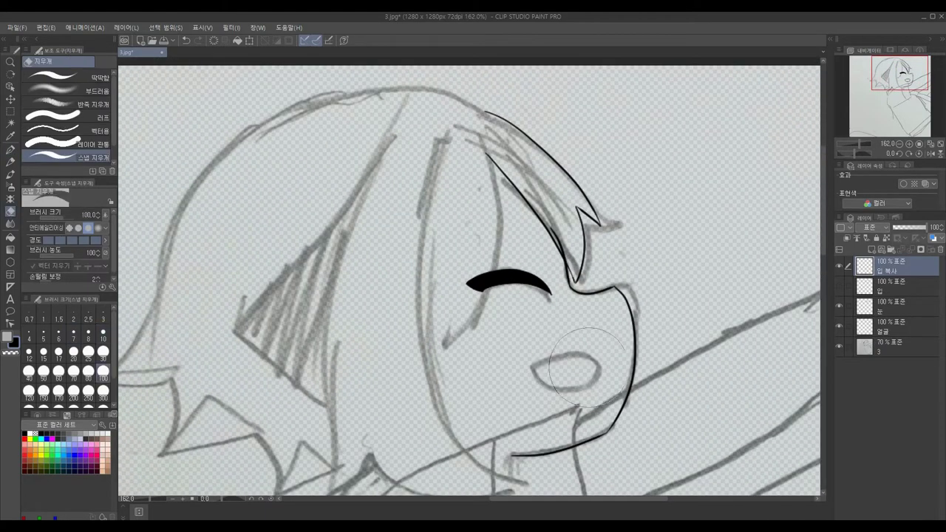
{"action": "left_click", "coordinate": [872, 251]}
{"action": "key", "text": "p"}
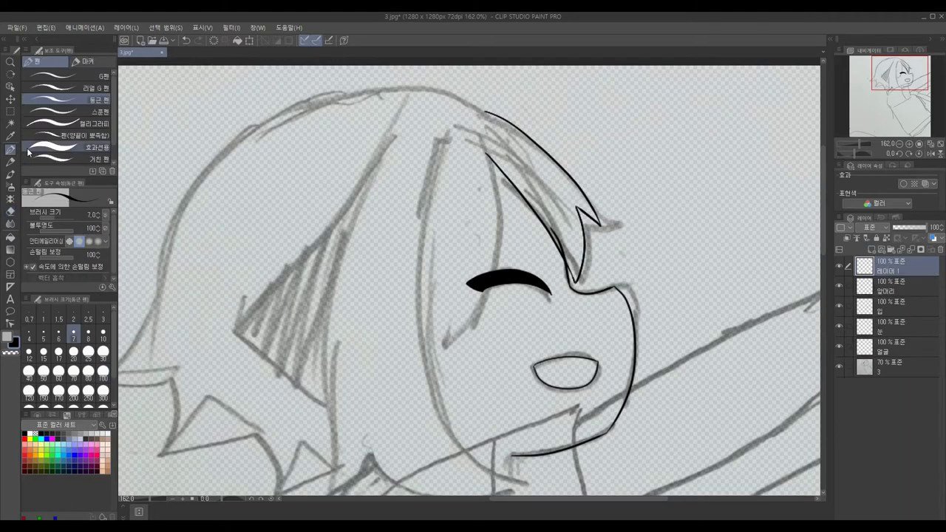
{"action": "left_click_drag", "start_coordinate": [485, 137], "coordinate": [489, 244]}
{"action": "mouse_move", "coordinate": [478, 297]}
{"action": "left_mouse_down"}
{"action": "mouse_move", "coordinate": [453, 309]}
{"action": "mouse_move", "coordinate": [475, 317]}
{"action": "left_mouse_up"}
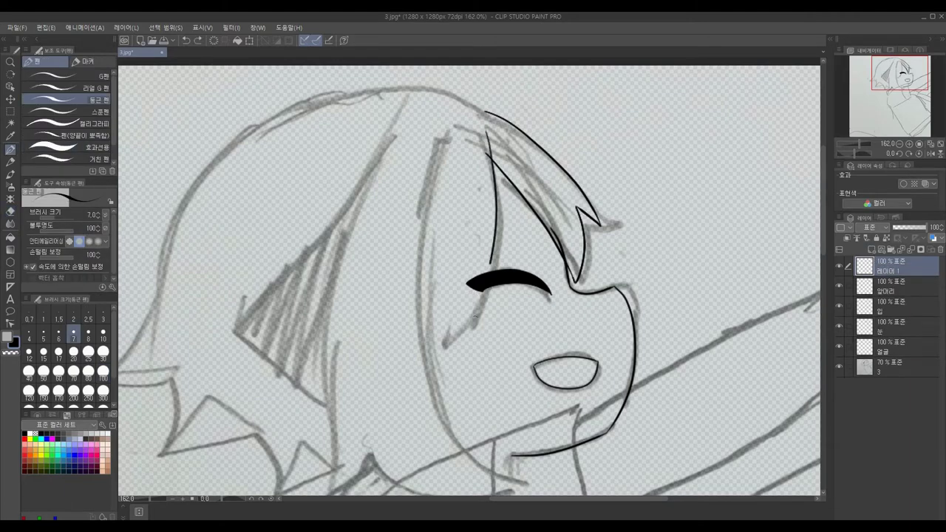
{"action": "key", "text": "ctrl+z"}
{"action": "key", "text": "ctrl+z"}
Draw the curved strand from the parting past the eye, and outline the long side lock on another new layer
{"action": "left_click_drag", "start_coordinate": [486, 133], "coordinate": [415, 361]}
{"action": "key", "text": "ctrl+shift+n"}
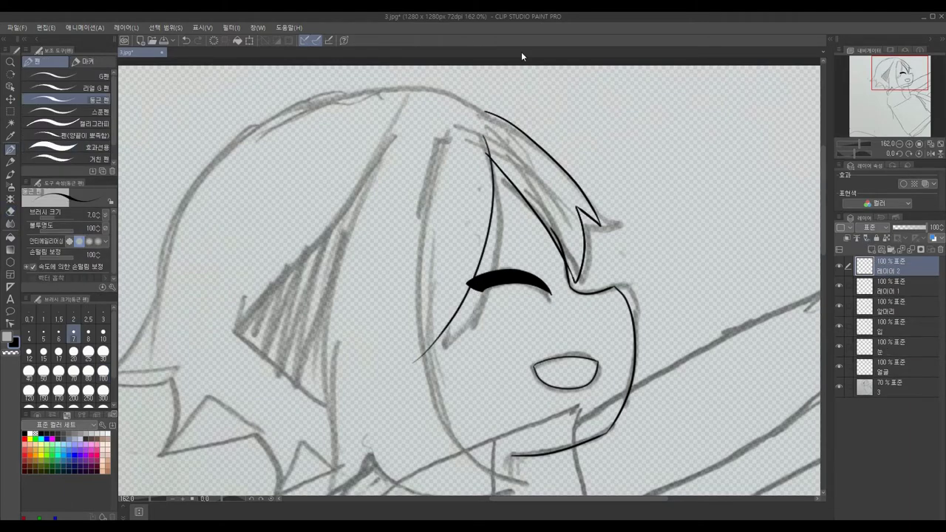
{"action": "key", "text": "ctrl+minus"}
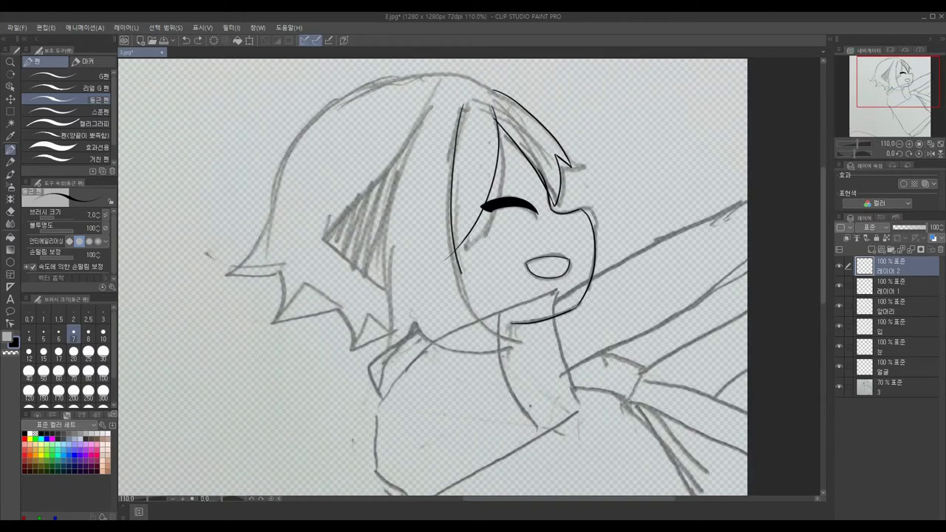
{"action": "left_click_drag", "start_coordinate": [465, 108], "coordinate": [529, 351]}
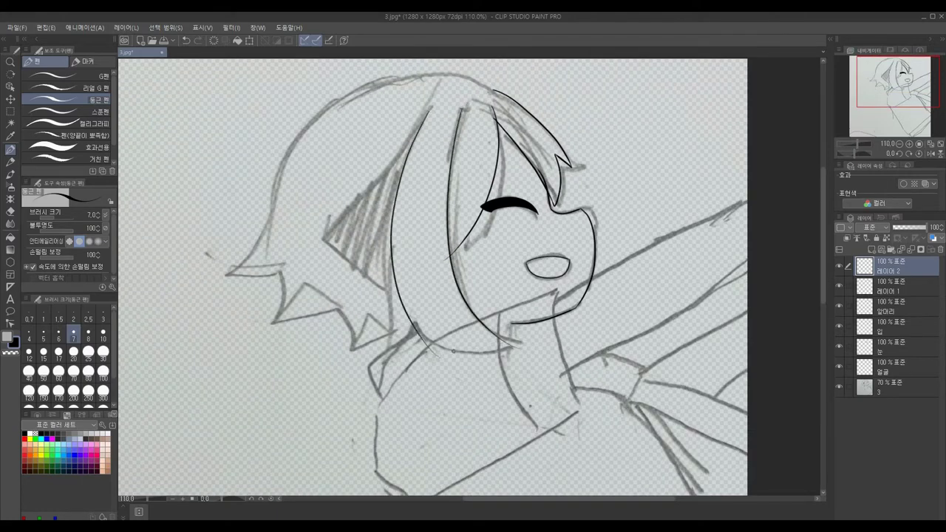
{"action": "left_click_drag", "start_coordinate": [432, 105], "coordinate": [441, 347]}
Erase the end of the curved strand where it crosses the side lock, using eraser size 30
{"action": "key", "text": "e"}
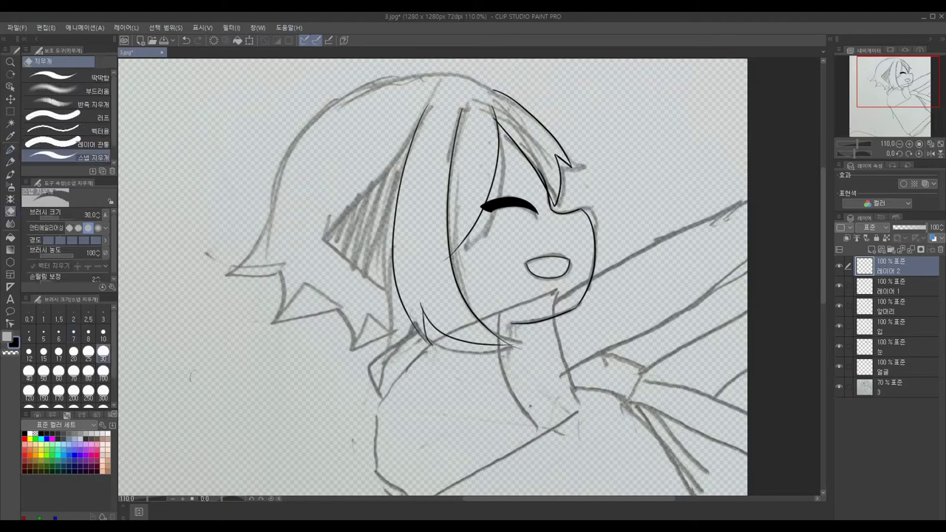
{"action": "scroll", "coordinate": [509, 331], "scroll_direction": "up", "scroll_amount": 5}
{"action": "scroll", "coordinate": [270, 194], "scroll_direction": "down", "scroll_amount": 5}
{"action": "key", "text": "alt+bracketleft"}
{"action": "scroll", "coordinate": [369, 313], "scroll_direction": "up", "scroll_amount": 3}
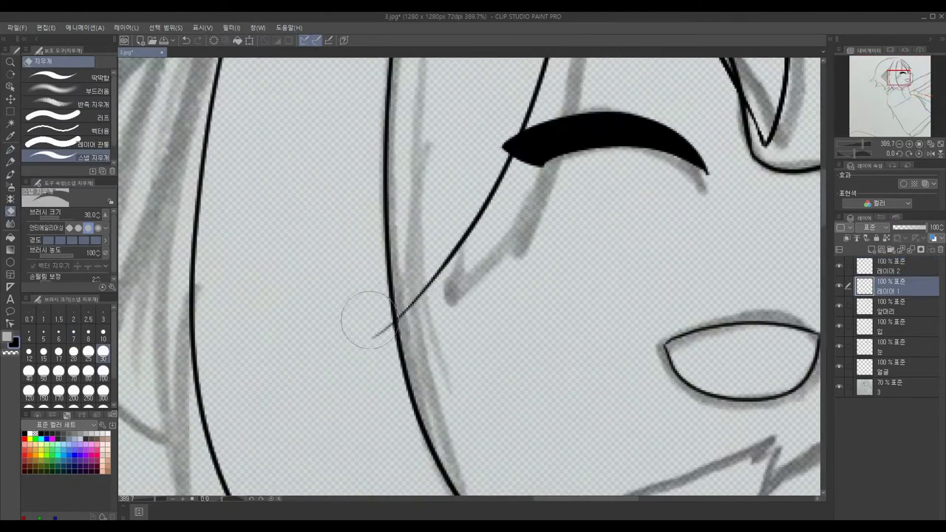
{"action": "scroll", "coordinate": [370, 312], "scroll_direction": "down", "scroll_amount": 2}
{"action": "scroll", "coordinate": [422, 131], "scroll_direction": "up", "scroll_amount": 3}
{"action": "scroll", "coordinate": [453, 104], "scroll_direction": "up", "scroll_amount": 1}
Erase the overlapping line ends around the bangs' root and forehead, working through the 앞머리, 입 and 얼굴 layers
{"action": "key", "text": "alt+bracketleft"}
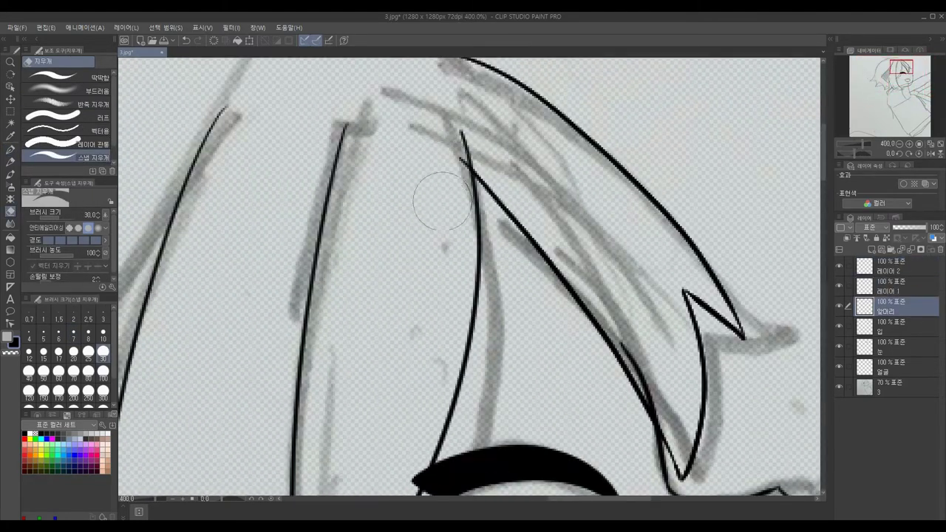
{"action": "key", "text": "alt+bracketright"}
{"action": "key", "text": "alt+bracketleft"}
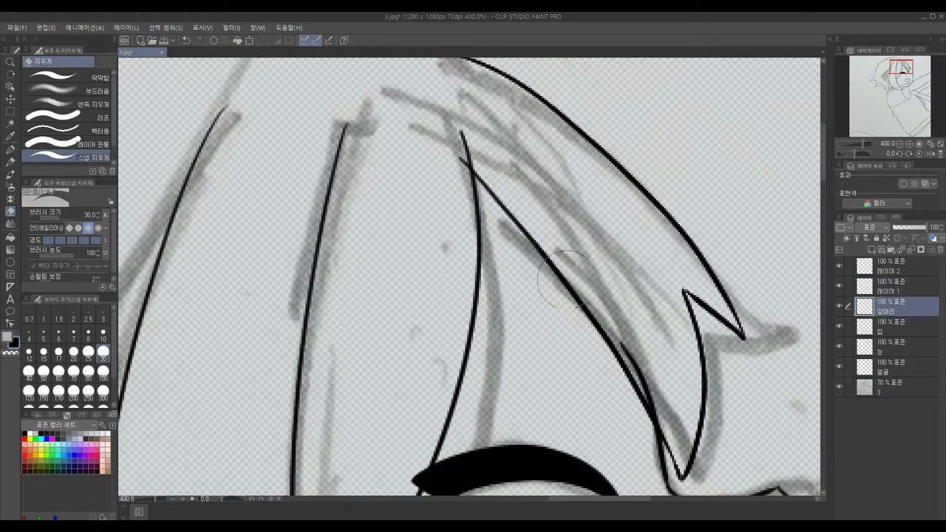
{"action": "key", "text": "alt+bracketleft"}
{"action": "scroll", "coordinate": [444, 235], "scroll_direction": "down", "scroll_amount": 2}
{"action": "left_click", "coordinate": [838, 307]}
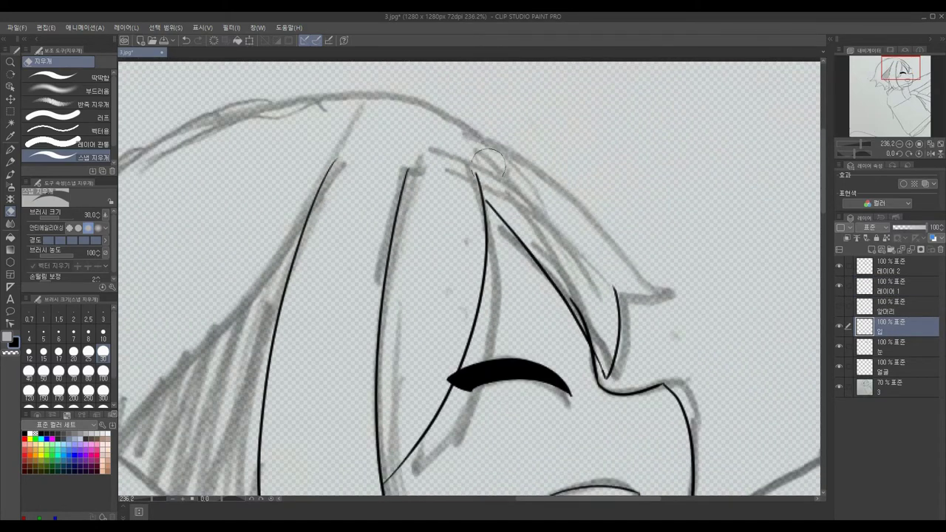
{"action": "left_click", "coordinate": [838, 306]}
{"action": "scroll", "coordinate": [507, 200], "scroll_direction": "down", "scroll_amount": 2}
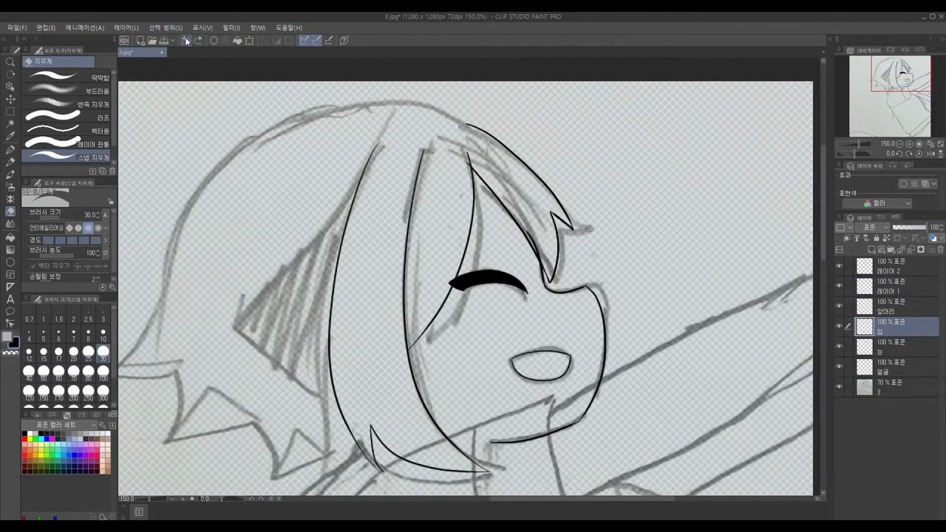
{"action": "scroll", "coordinate": [473, 288], "scroll_direction": "up", "scroll_amount": 2}
{"action": "scroll", "coordinate": [473, 288], "scroll_direction": "down", "scroll_amount": 2}
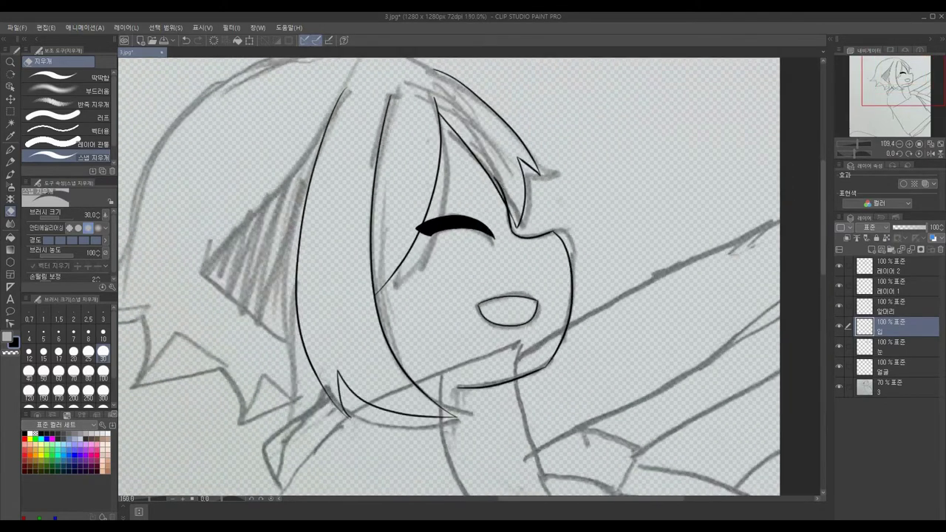
{"action": "scroll", "coordinate": [514, 172], "scroll_direction": "up", "scroll_amount": 2}
{"action": "scroll", "coordinate": [499, 354], "scroll_direction": "down", "scroll_amount": 5}
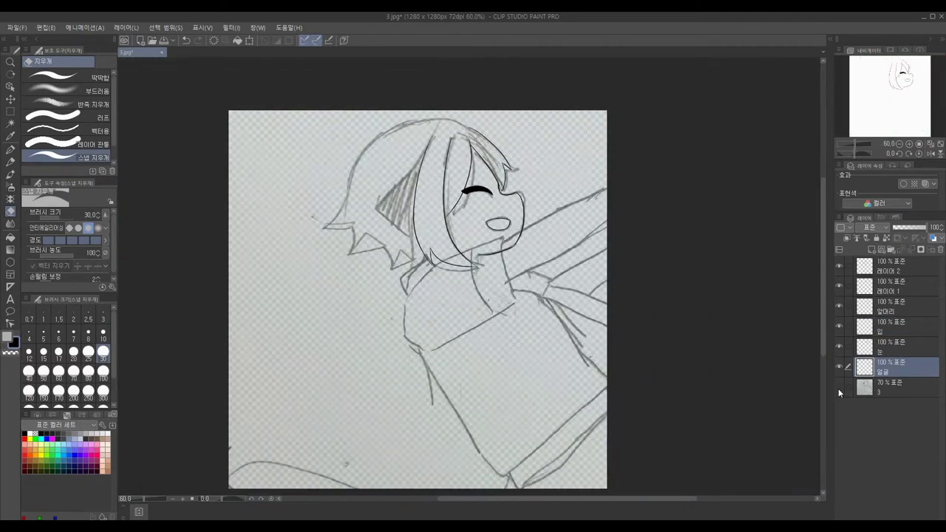
Merge the two side-hair layers into one named 옆머리 and add a new layer above it
{"action": "scroll", "coordinate": [444, 185], "scroll_direction": "up", "scroll_amount": 4}
{"action": "right_click", "coordinate": [894, 266]}
{"action": "left_click", "coordinate": [873, 89]}
{"action": "left_click", "coordinate": [902, 266]}
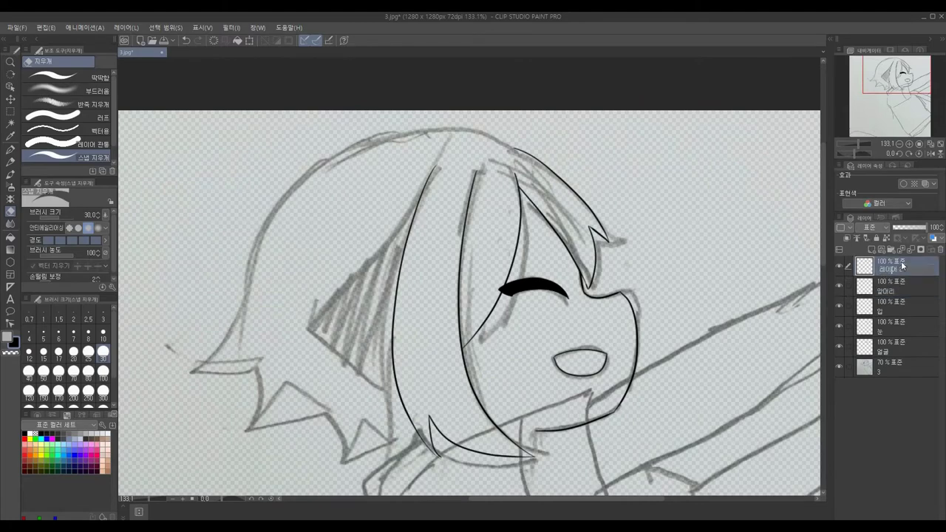
{"action": "key", "text": "ctrl+shift+n"}
Draw the angular hair device outline from the top of the side lock out to a corner and back across the lock
{"action": "key", "text": "p"}
{"action": "scroll", "coordinate": [453, 262], "scroll_direction": "up", "scroll_amount": 1}
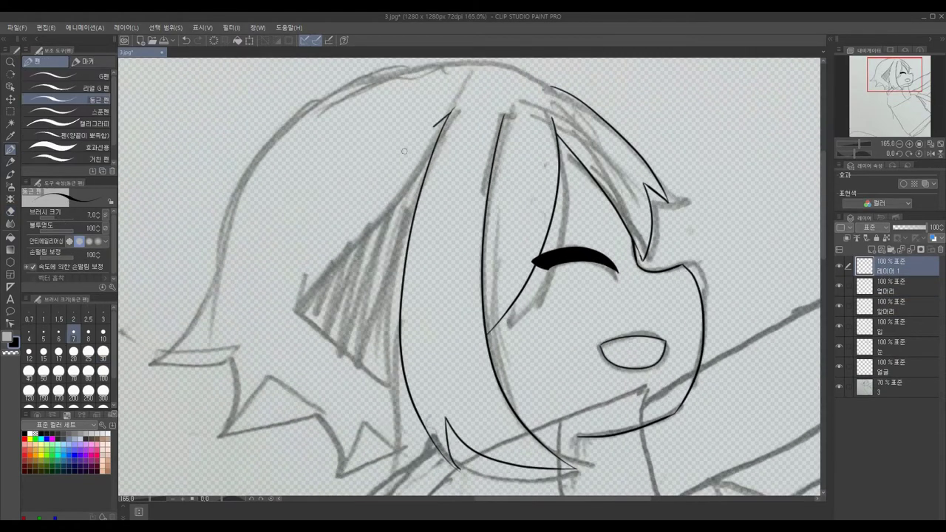
{"action": "left_click_drag", "start_coordinate": [435, 126], "coordinate": [313, 347]}
{"action": "key", "text": "ctrl+z"}
{"action": "mouse_move", "coordinate": [453, 111]}
{"action": "left_mouse_down"}
{"action": "mouse_move", "coordinate": [318, 259]}
{"action": "mouse_move", "coordinate": [323, 209]}
{"action": "left_mouse_up"}
{"action": "key", "text": "ctrl+z"}
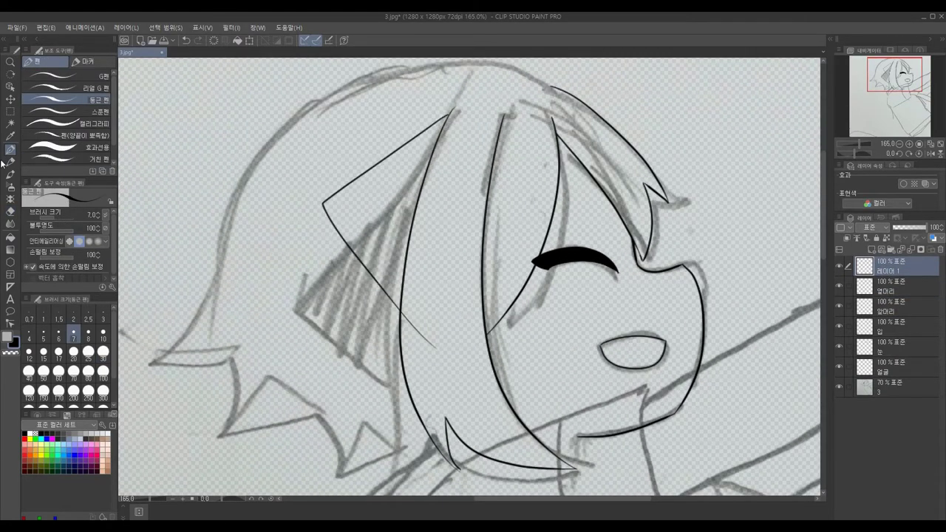
Erase the device outline's overshoot inside the side lock and name its layer 장치
{"action": "key", "text": "e"}
{"action": "scroll", "coordinate": [417, 313], "scroll_direction": "up", "scroll_amount": 1}
{"action": "left_click", "coordinate": [417, 313]}
{"action": "scroll", "coordinate": [416, 313], "scroll_direction": "down", "scroll_amount": 4}
{"action": "scroll", "coordinate": [444, 295], "scroll_direction": "up", "scroll_amount": 2}
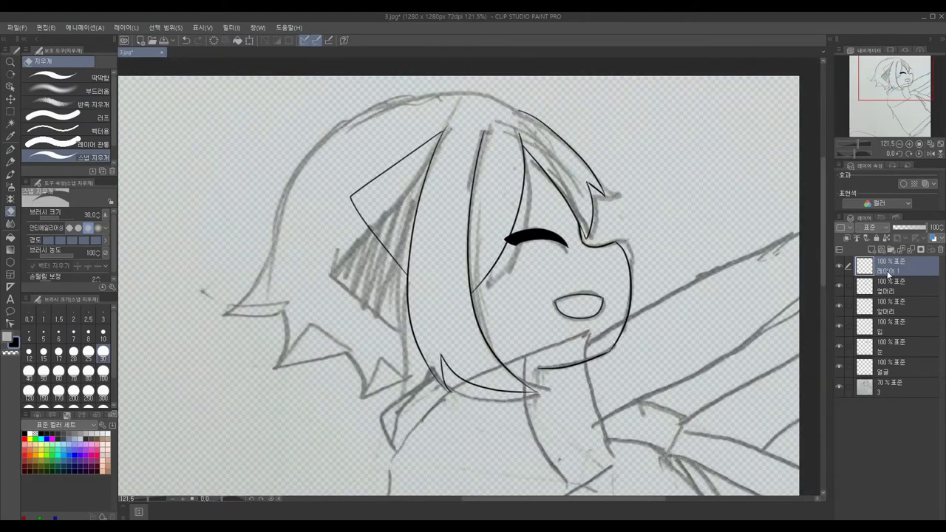
Draw the back-of-head curve up over the crown to the bangs on a new layer with the round pen
{"action": "left_click", "coordinate": [870, 252]}
{"action": "left_click", "coordinate": [10, 149]}
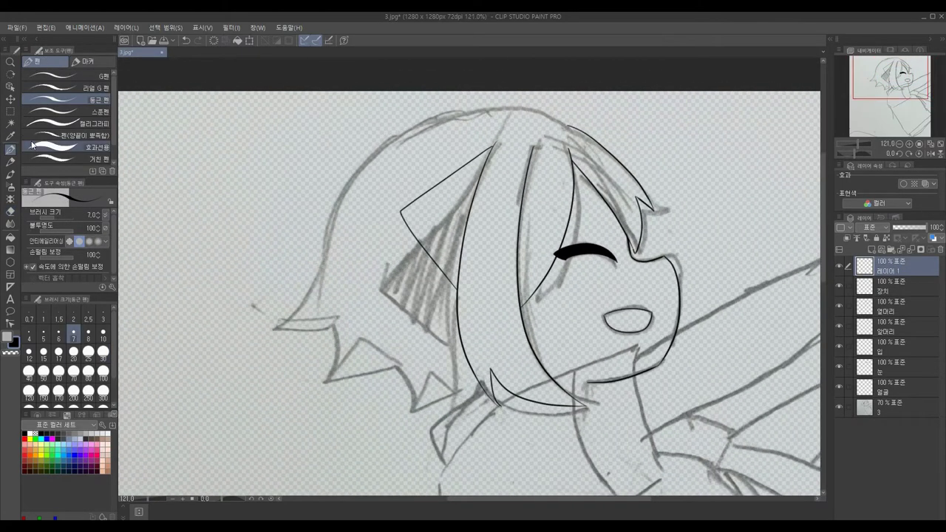
{"action": "left_click_drag", "start_coordinate": [384, 158], "coordinate": [565, 118]}
Draw the outward hair flick at the nape with its lower edge on a new layer, and add another layer
{"action": "left_click", "coordinate": [873, 250]}
{"action": "scroll", "coordinate": [244, 295], "scroll_direction": "up", "scroll_amount": 4}
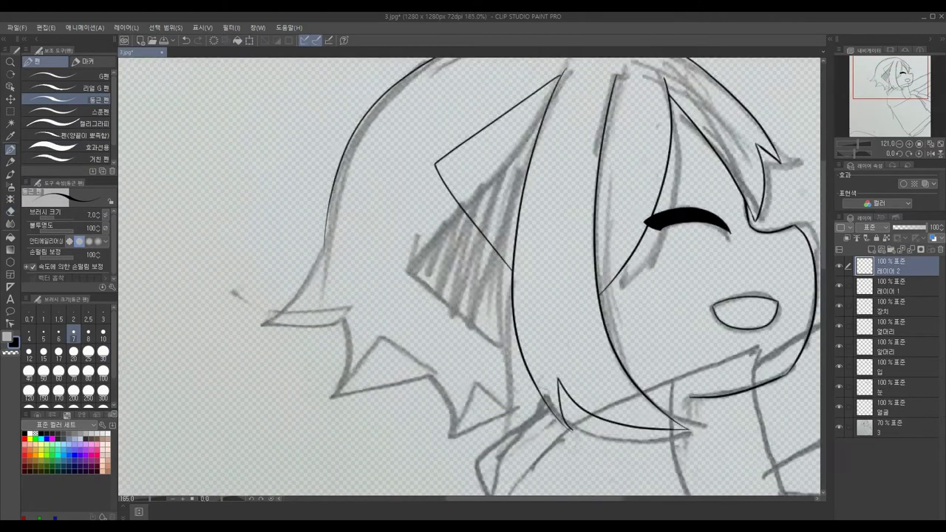
{"action": "mouse_move", "coordinate": [347, 180]}
{"action": "left_mouse_down"}
{"action": "mouse_move", "coordinate": [213, 319]}
{"action": "mouse_move", "coordinate": [351, 340]}
{"action": "mouse_move", "coordinate": [245, 326]}
{"action": "mouse_move", "coordinate": [362, 338]}
{"action": "left_mouse_up"}
{"action": "key", "text": "ctrl+z"}
{"action": "left_click", "coordinate": [871, 251]}
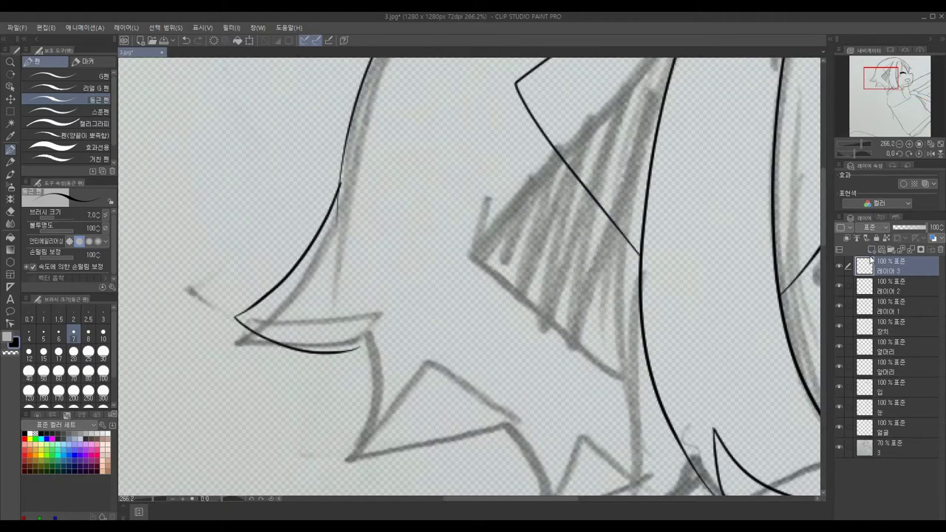
{"action": "scroll", "coordinate": [295, 325], "scroll_direction": "up", "scroll_amount": 1}
{"action": "mouse_move", "coordinate": [281, 221]}
{"action": "left_mouse_down"}
{"action": "mouse_move", "coordinate": [209, 342]}
{"action": "mouse_move", "coordinate": [444, 318]}
{"action": "left_mouse_up"}
{"action": "scroll", "coordinate": [362, 221], "scroll_direction": "down", "scroll_amount": 3}
{"action": "scroll", "coordinate": [362, 222], "scroll_direction": "up", "scroll_amount": 1}
{"action": "key", "text": "ctrl+z"}
{"action": "key", "text": "ctrl+z"}
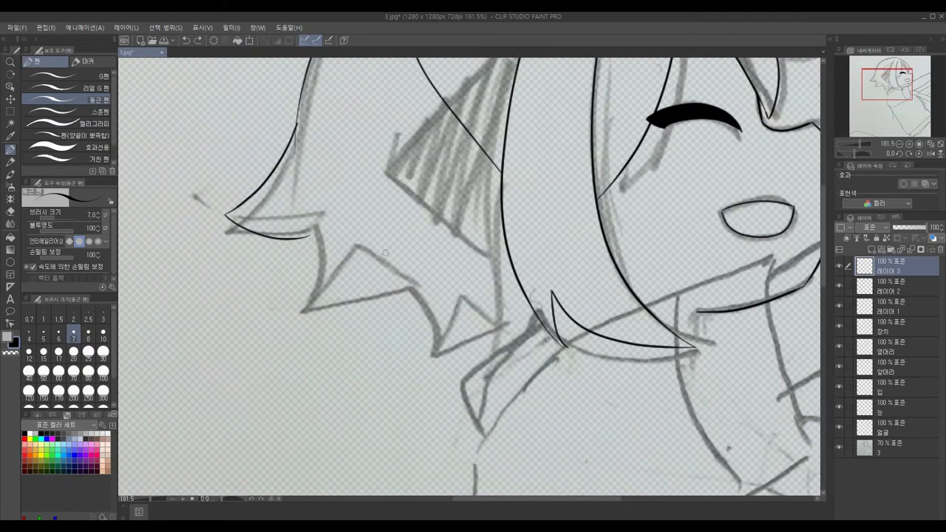
Draw the curved edge from the flick's inner end down to the next hair point
{"action": "scroll", "coordinate": [304, 237], "scroll_direction": "up", "scroll_amount": 3}
{"action": "mouse_move", "coordinate": [310, 240]}
{"action": "left_mouse_down"}
{"action": "mouse_move", "coordinate": [284, 247]}
{"action": "mouse_move", "coordinate": [330, 240]}
{"action": "mouse_move", "coordinate": [324, 234]}
{"action": "mouse_move", "coordinate": [360, 210]}
{"action": "mouse_move", "coordinate": [340, 229]}
{"action": "mouse_move", "coordinate": [332, 323]}
{"action": "left_mouse_up"}
{"action": "key", "text": "ctrl+z"}
{"action": "scroll", "coordinate": [355, 211], "scroll_direction": "down", "scroll_amount": 2}
{"action": "left_click", "coordinate": [889, 271]}
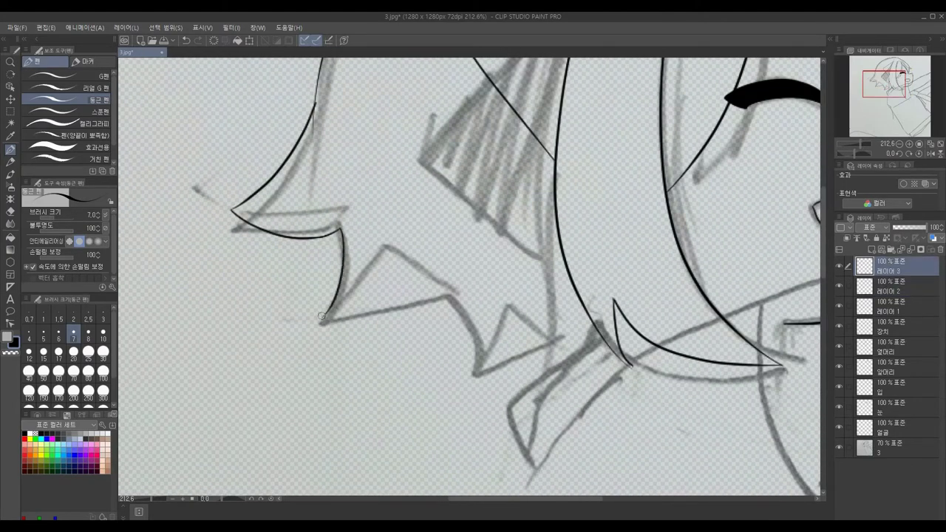
Draw the remaining jagged hair tips up to the side lock on a new layer and check them with the sketch hidden
{"action": "left_click", "coordinate": [880, 252]}
{"action": "left_click_drag", "start_coordinate": [455, 291], "coordinate": [473, 365]}
{"action": "scroll", "coordinate": [575, 313], "scroll_direction": "down", "scroll_amount": 5}
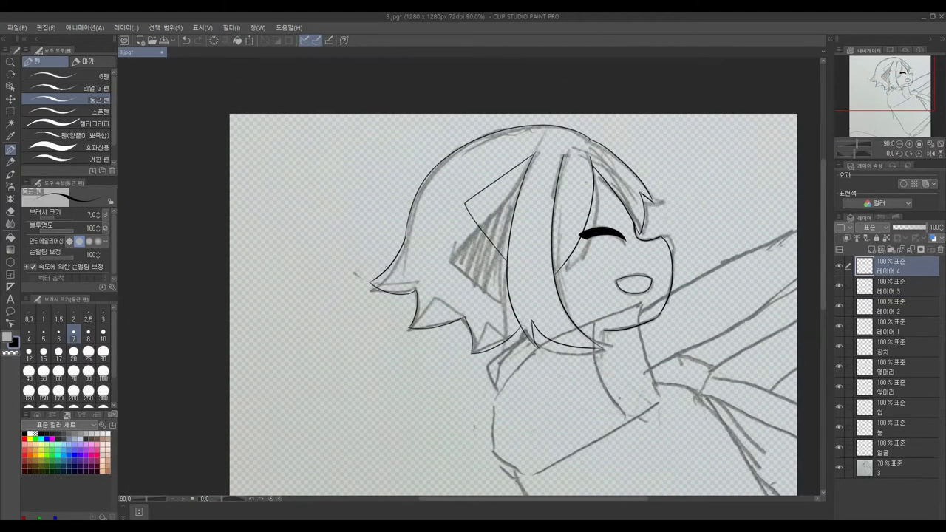
{"action": "left_click", "coordinate": [841, 470]}
{"action": "left_click", "coordinate": [840, 470]}
Merge the four back-hair line layers down into one layer
{"action": "scroll", "coordinate": [545, 369], "scroll_direction": "up", "scroll_amount": 8}
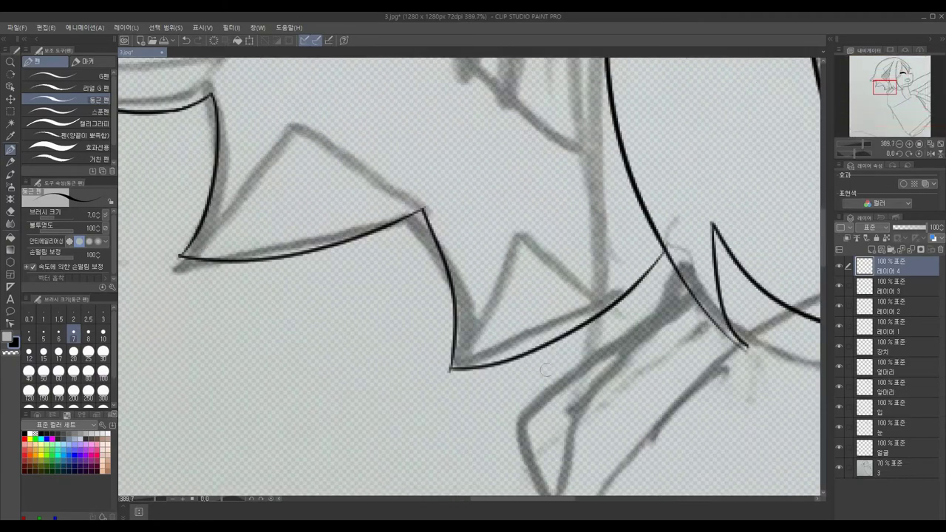
{"action": "right_click", "coordinate": [918, 264]}
{"action": "left_click", "coordinate": [850, 392]}
{"action": "right_click", "coordinate": [887, 266]}
{"action": "left_click", "coordinate": [872, 147]}
{"action": "right_click", "coordinate": [881, 263]}
{"action": "left_click", "coordinate": [813, 392]}
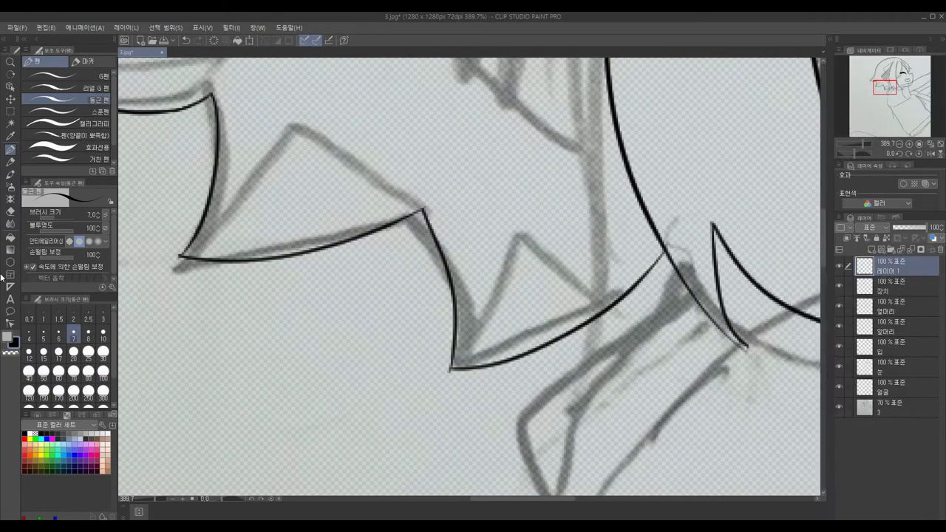
Clean up the joint in the back-hair outline above the flick by erasing the kink and redrawing the line
{"action": "key", "text": "e"}
{"action": "scroll", "coordinate": [302, 258], "scroll_direction": "up", "scroll_amount": 3}
{"action": "scroll", "coordinate": [302, 99], "scroll_direction": "down", "scroll_amount": 3}
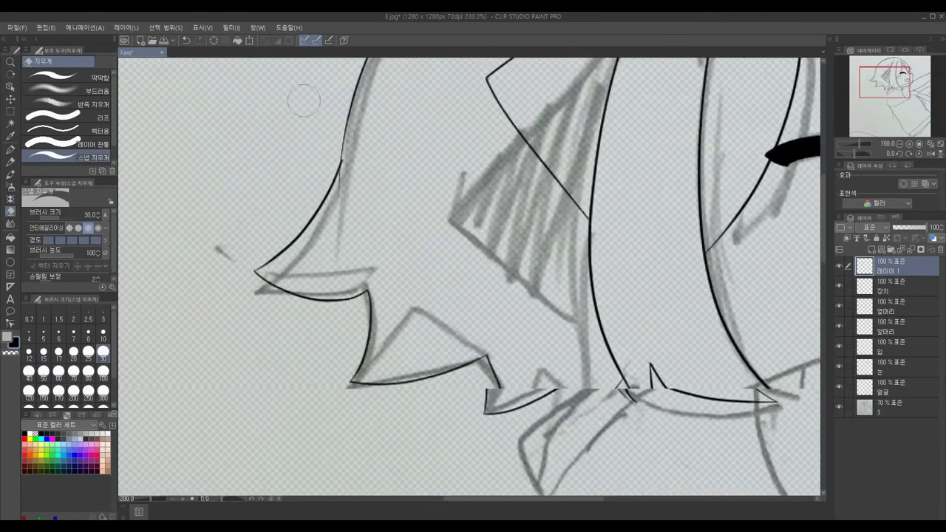
{"action": "scroll", "coordinate": [397, 201], "scroll_direction": "up", "scroll_amount": 1}
{"action": "left_click_drag", "start_coordinate": [397, 201], "coordinate": [394, 223]}
{"action": "key", "text": "p"}
{"action": "left_click_drag", "start_coordinate": [370, 146], "coordinate": [369, 208]}
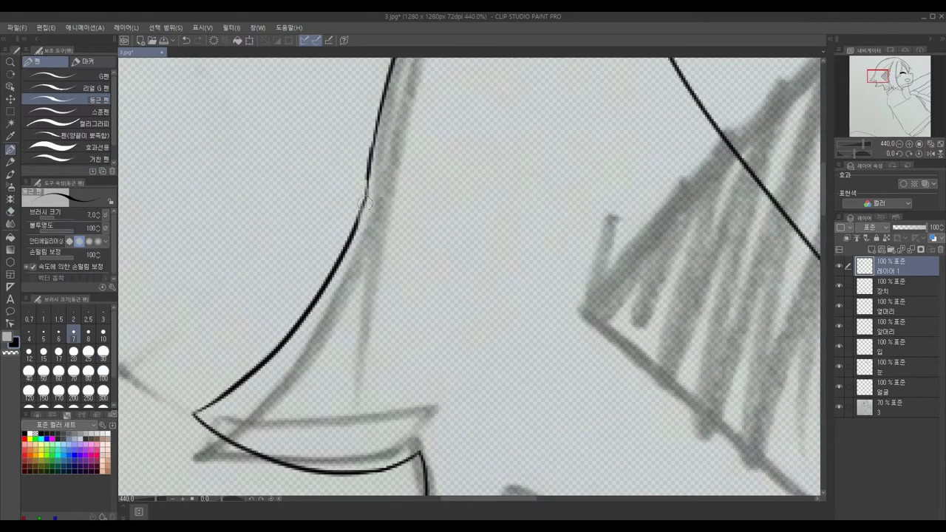
Redraw the joint in the back-hair outline as one smooth line and rename the merged layer 뒷머리
{"action": "left_click_drag", "start_coordinate": [383, 166], "coordinate": [359, 213]}
{"action": "scroll", "coordinate": [362, 192], "scroll_direction": "down", "scroll_amount": 2}
{"action": "scroll", "coordinate": [352, 191], "scroll_direction": "up", "scroll_amount": 3}
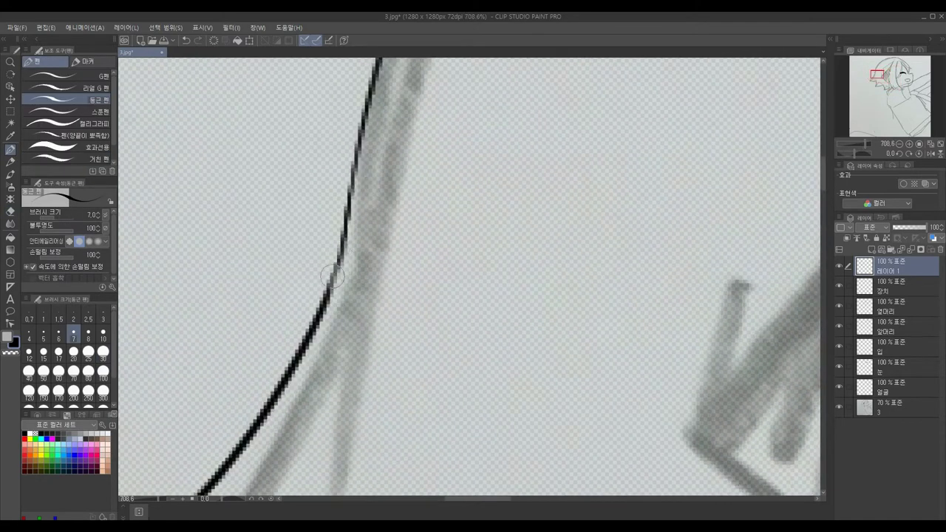
{"action": "scroll", "coordinate": [333, 275], "scroll_direction": "down", "scroll_amount": 10}
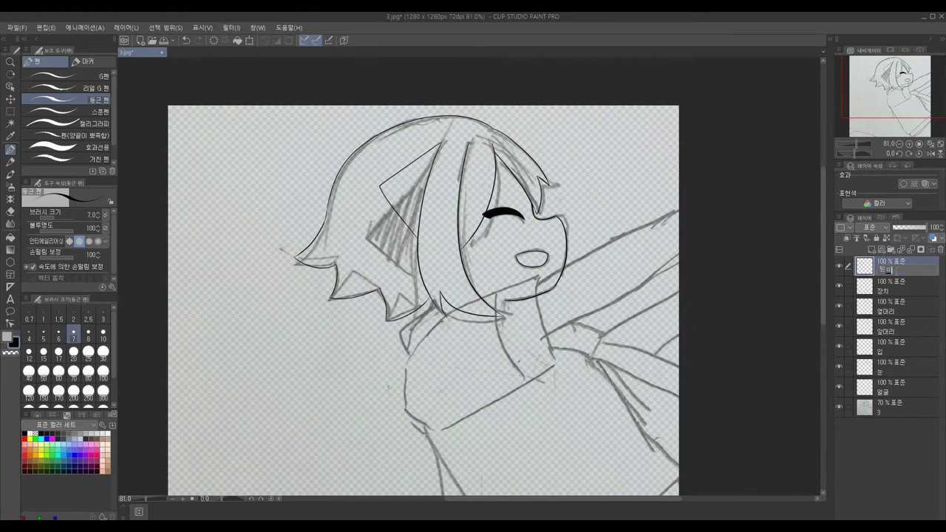
On a new layer, trace the scarf edge below the back hair and erase the parts crossing the hair, face and neck
{"action": "left_click", "coordinate": [872, 251]}
{"action": "key", "text": "ctrl+alt+0"}
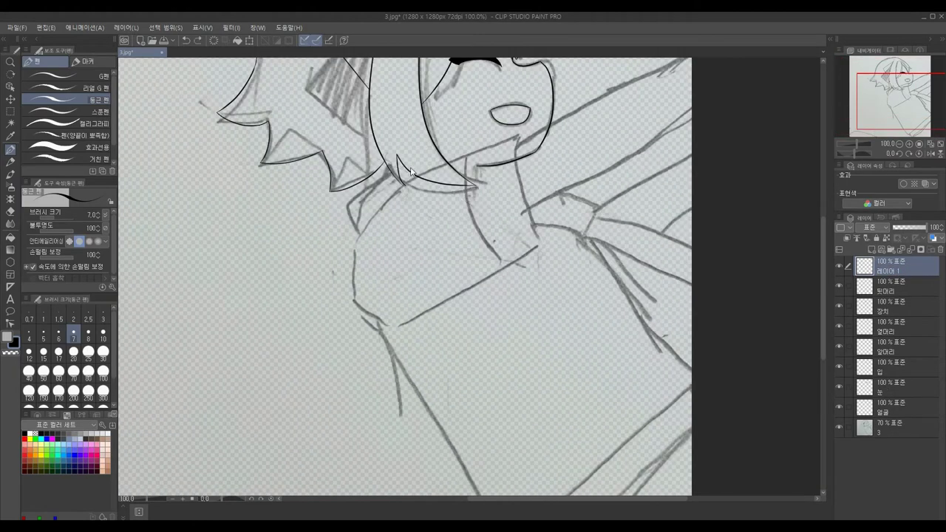
{"action": "key", "text": "e"}
{"action": "scroll", "coordinate": [373, 154], "scroll_direction": "up", "scroll_amount": 6}
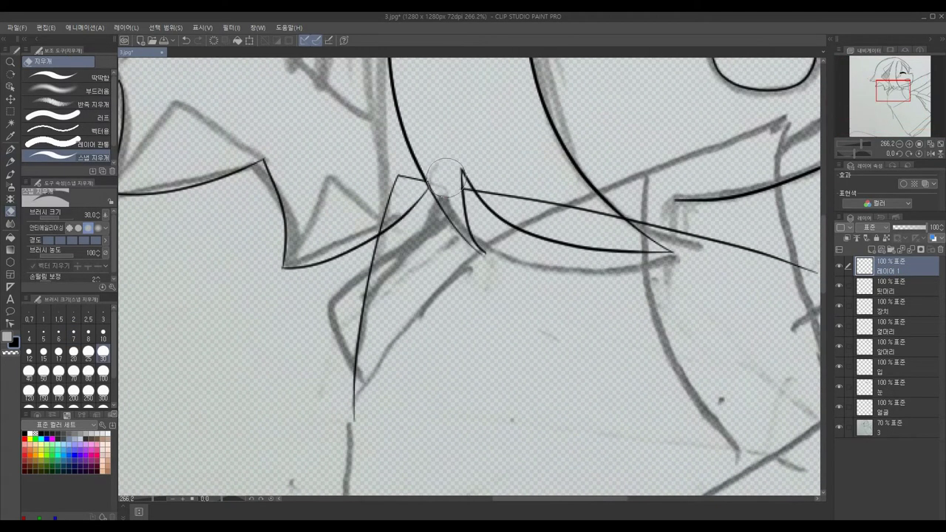
{"action": "scroll", "coordinate": [355, 165], "scroll_direction": "up", "scroll_amount": 1}
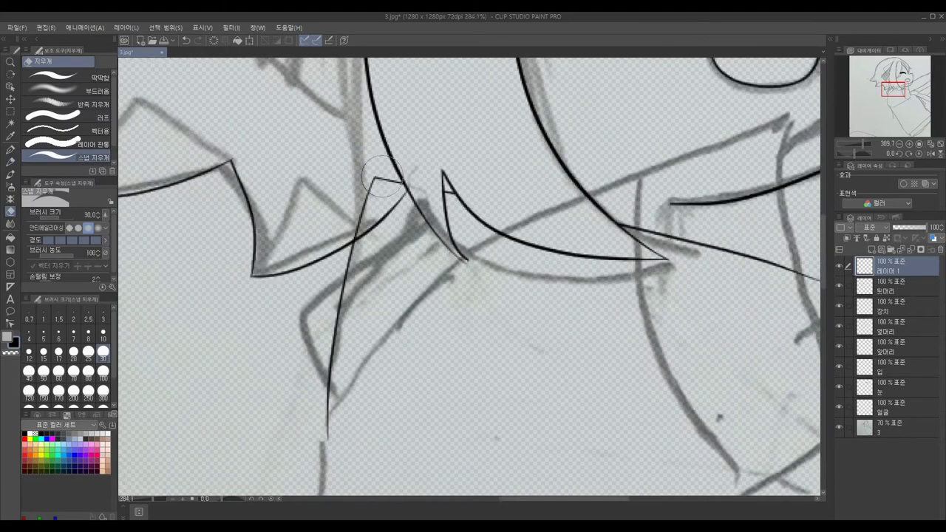
{"action": "scroll", "coordinate": [330, 236], "scroll_direction": "down", "scroll_amount": 6}
{"action": "scroll", "coordinate": [329, 236], "scroll_direction": "up", "scroll_amount": 2}
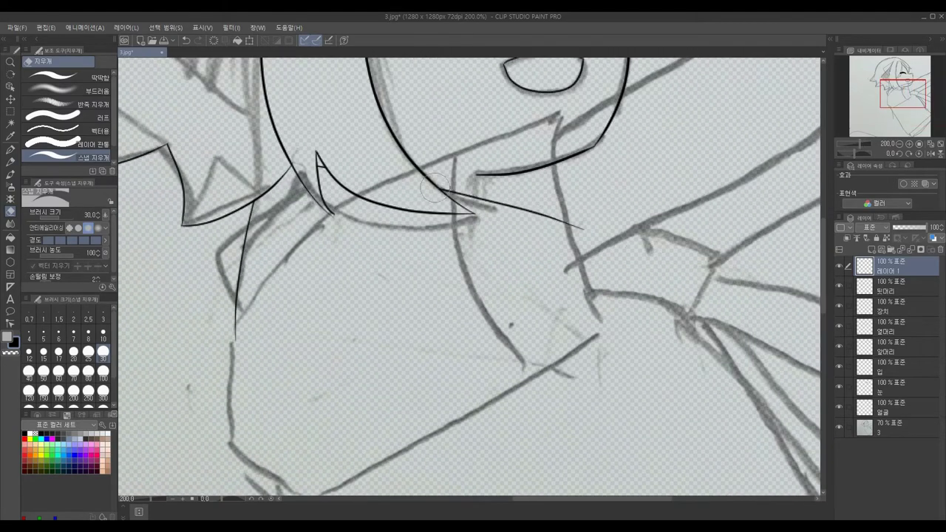
Rename the scarf layer 스카프 and add a new layer above it for the sleeve lines
{"action": "scroll", "coordinate": [330, 235], "scroll_direction": "down", "scroll_amount": 3}
{"action": "double_click", "coordinate": [887, 270]}
{"action": "type", "text": "선"}
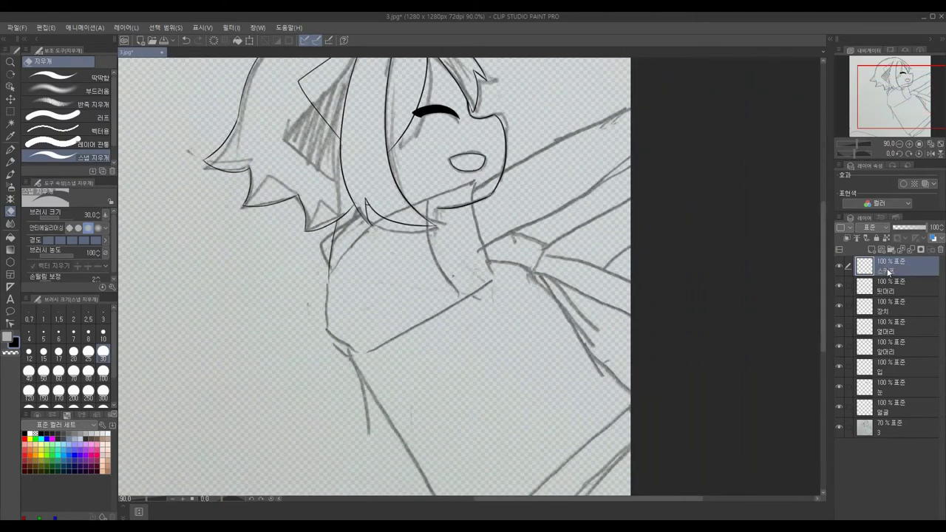
{"action": "key", "text": "ctrl+shift+n"}
{"action": "scroll", "coordinate": [381, 233], "scroll_direction": "up", "scroll_amount": 1}
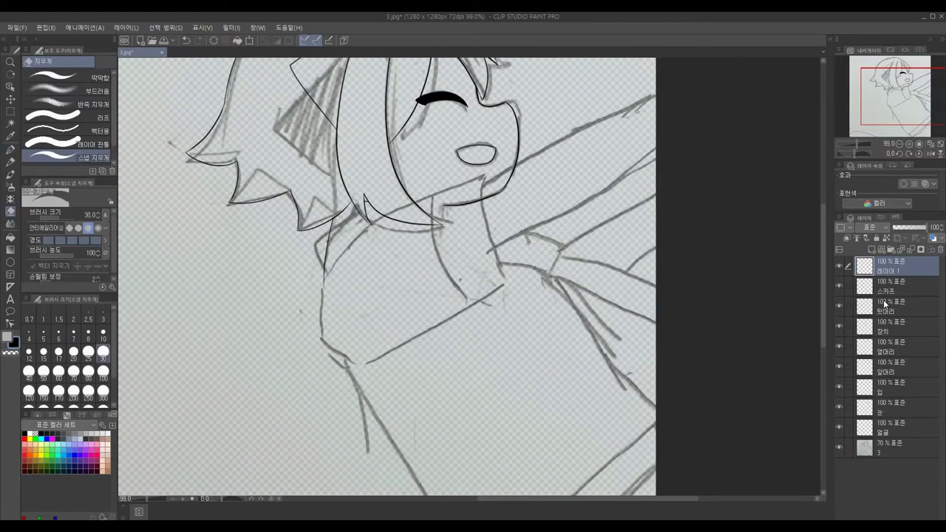
{"action": "left_click", "coordinate": [931, 287]}
{"action": "left_click", "coordinate": [894, 267]}
{"action": "key", "text": "p"}
{"action": "scroll", "coordinate": [411, 259], "scroll_direction": "up", "scroll_amount": 3}
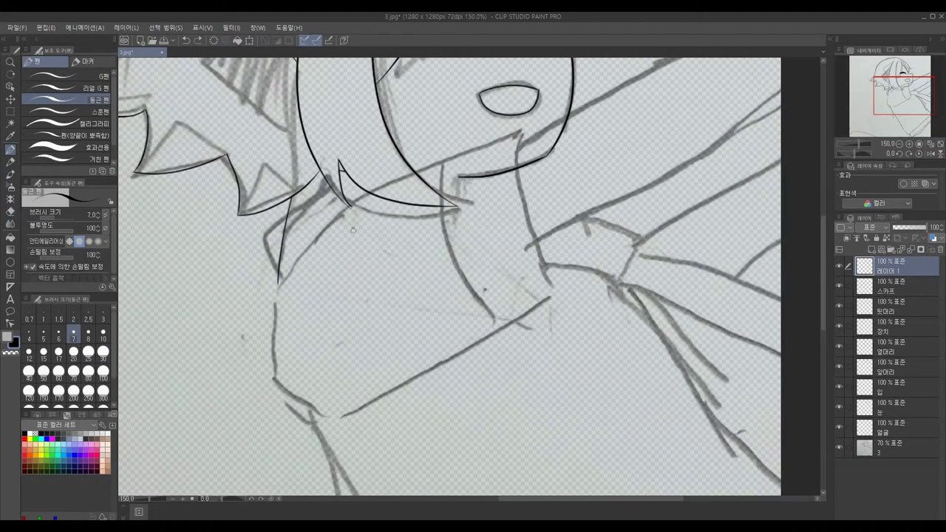
Try to trace the puffed sleeve's outline from the shoulder and cuff down to its lower corner
{"action": "key", "text": "ctrl+z"}
{"action": "left_click_drag", "start_coordinate": [279, 283], "coordinate": [279, 380]}
{"action": "key", "text": "ctrl+z"}
{"action": "left_click_drag", "start_coordinate": [352, 206], "coordinate": [272, 378]}
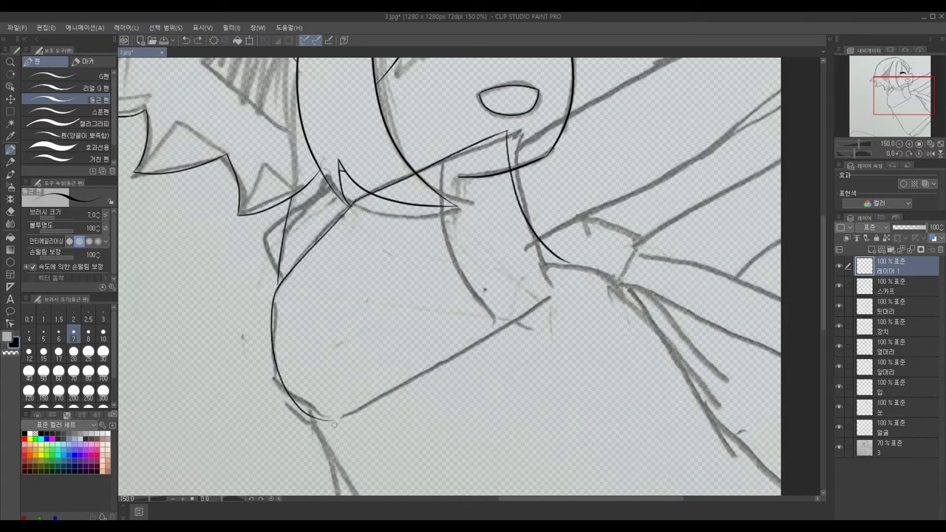
{"action": "key", "text": "ctrl+z"}
{"action": "key", "text": "ctrl+z"}
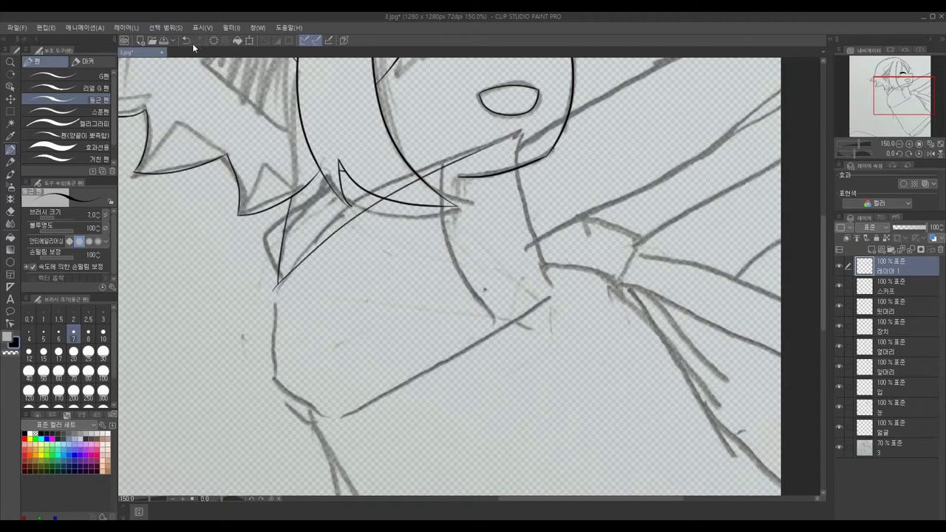
{"action": "key", "text": "ctrl+z"}
Trace the whole sleeve outline with its shoulder curve, underside and cuff edge, and check it with the sketch hidden
{"action": "left_click_drag", "start_coordinate": [381, 186], "coordinate": [275, 283]}
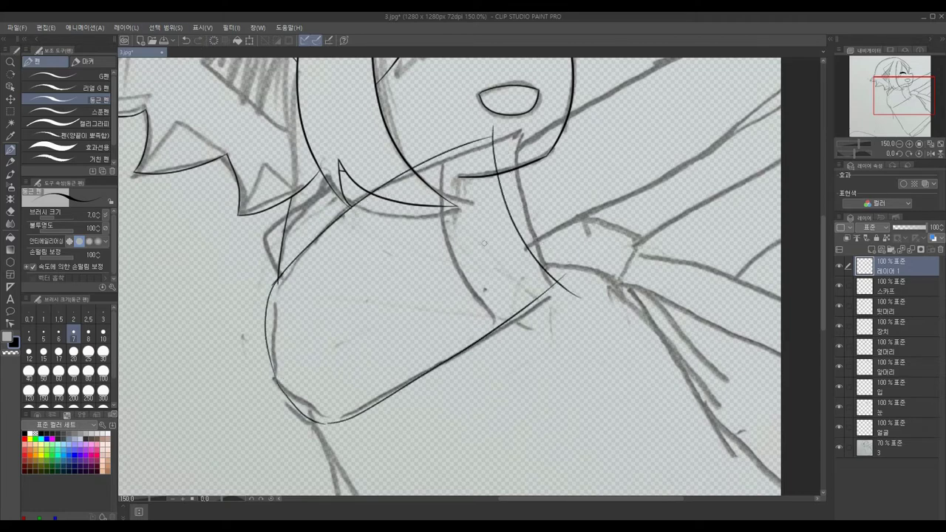
{"action": "left_click", "coordinate": [839, 447]}
{"action": "left_click", "coordinate": [839, 448]}
Erase the line ends that overshoot the sleeve's lower cuff corner
{"action": "left_click", "coordinate": [10, 211]}
{"action": "scroll", "coordinate": [306, 190], "scroll_direction": "up", "scroll_amount": 6}
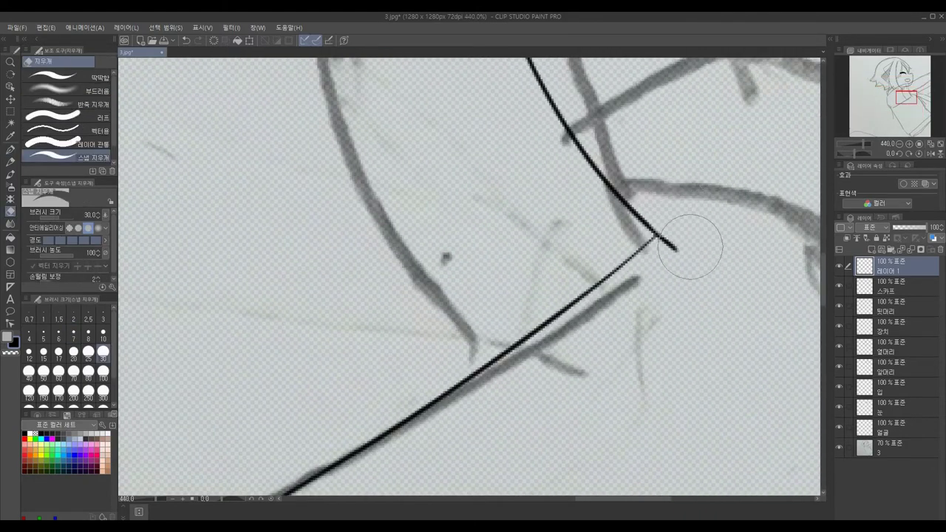
{"action": "mouse_move", "coordinate": [697, 244]}
{"action": "left_mouse_down"}
{"action": "mouse_move", "coordinate": [397, 394]}
{"action": "mouse_move", "coordinate": [459, 383]}
{"action": "left_mouse_up"}
Erase the uneven joint in the sleeve's outer side and redraw it as a continuous curve
{"action": "key", "text": "p"}
{"action": "scroll", "coordinate": [397, 392], "scroll_direction": "down", "scroll_amount": 3}
{"action": "scroll", "coordinate": [228, 269], "scroll_direction": "up", "scroll_amount": 3}
{"action": "key", "text": "e"}
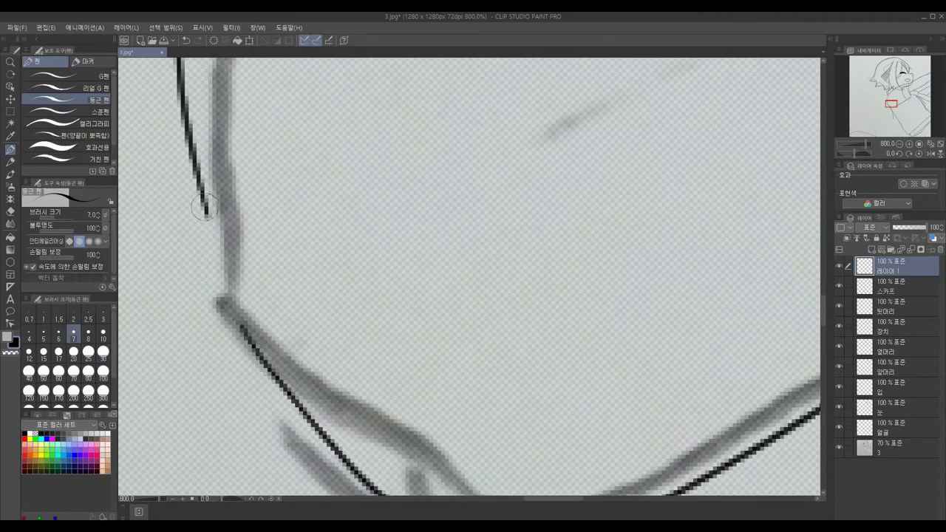
{"action": "scroll", "coordinate": [228, 269], "scroll_direction": "down", "scroll_amount": 4}
{"action": "scroll", "coordinate": [292, 288], "scroll_direction": "up", "scroll_amount": 3}
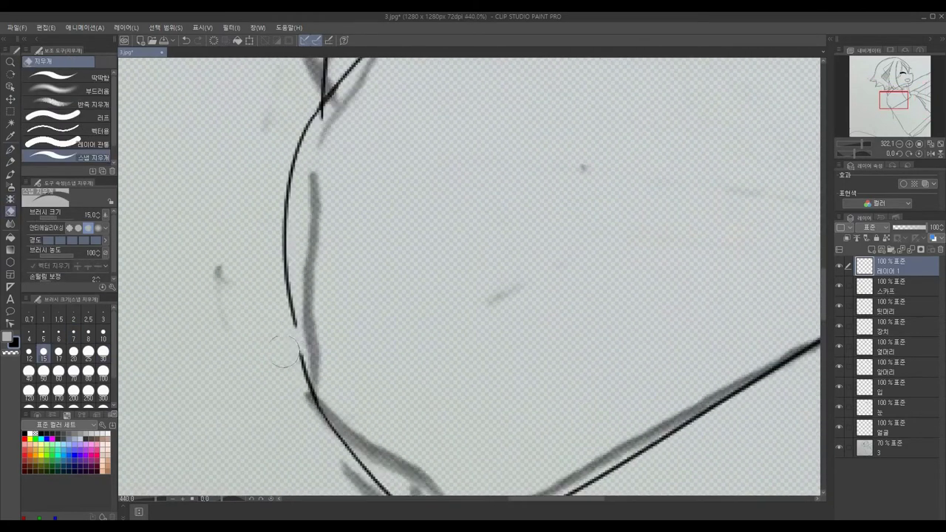
{"action": "left_click_drag", "start_coordinate": [310, 325], "coordinate": [293, 282]}
{"action": "key", "text": "p"}
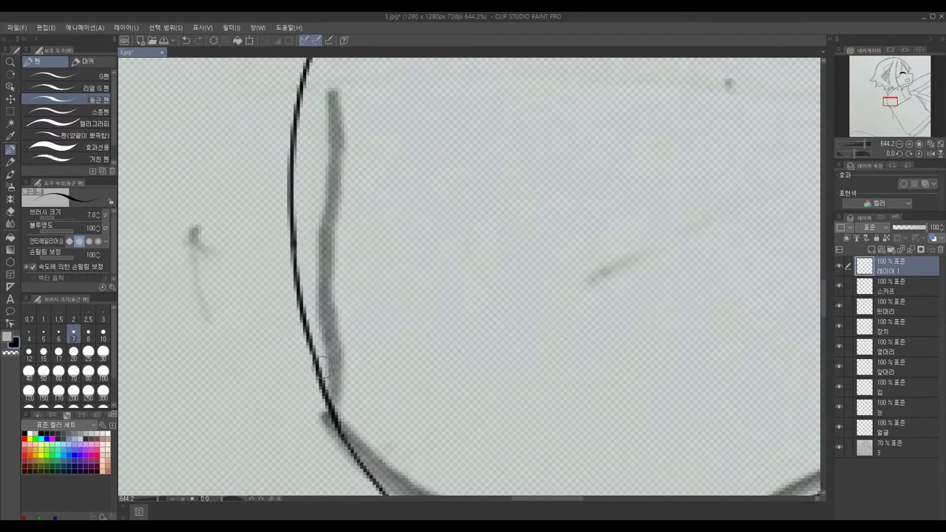
{"action": "scroll", "coordinate": [322, 367], "scroll_direction": "down", "scroll_amount": 3}
Erase the overshooting line ends where the scarf edge meets the top of the sleeve
{"action": "key", "text": "e"}
{"action": "scroll", "coordinate": [528, 165], "scroll_direction": "up", "scroll_amount": 1}
{"action": "scroll", "coordinate": [528, 165], "scroll_direction": "down", "scroll_amount": 2}
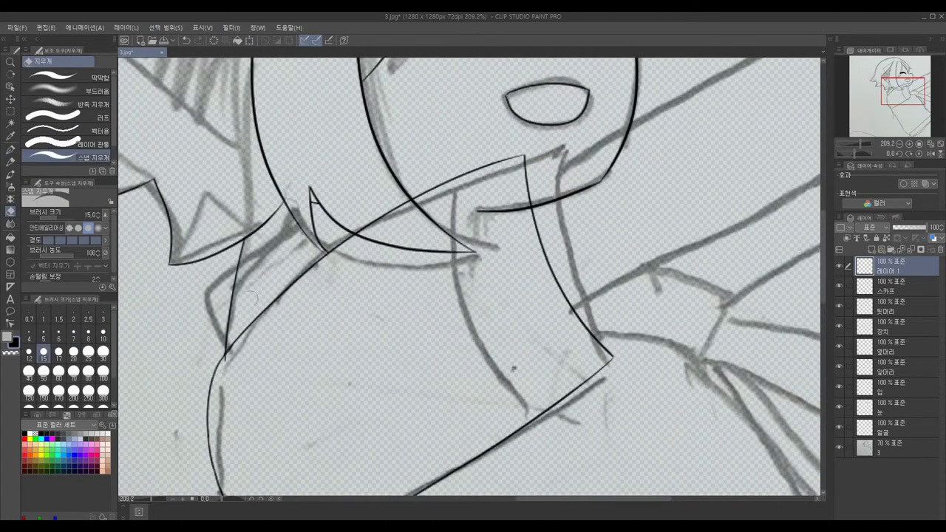
{"action": "scroll", "coordinate": [469, 277], "scroll_direction": "down", "scroll_amount": 3}
{"action": "scroll", "coordinate": [469, 277], "scroll_direction": "up", "scroll_amount": 3}
{"action": "key", "text": "alt+bracketleft"}
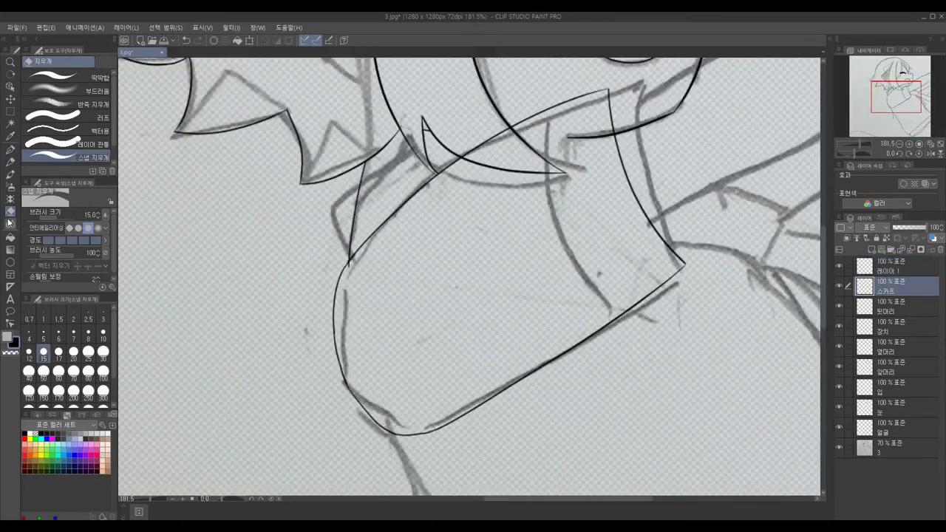
{"action": "scroll", "coordinate": [443, 387], "scroll_direction": "up", "scroll_amount": 4}
{"action": "key", "text": "alt+bracketright"}
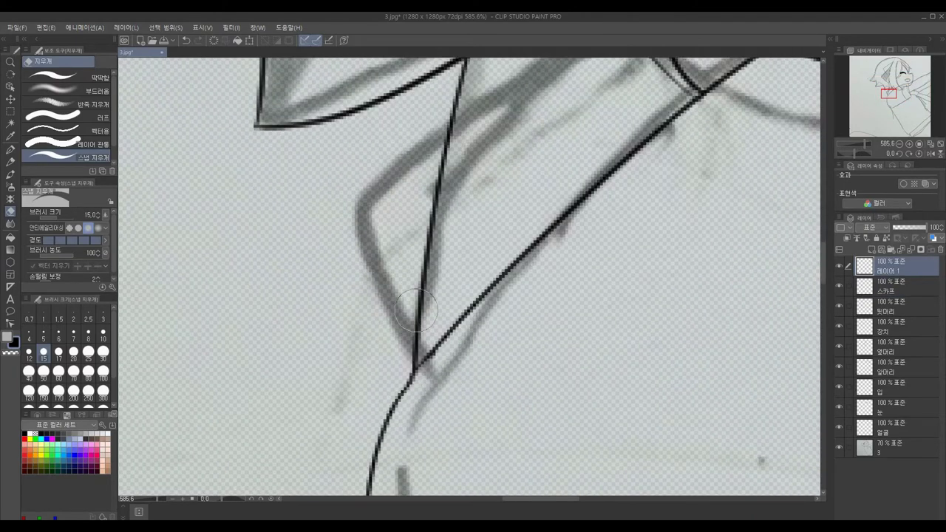
{"action": "scroll", "coordinate": [416, 310], "scroll_direction": "down", "scroll_amount": 3}
{"action": "scroll", "coordinate": [382, 227], "scroll_direction": "up", "scroll_amount": 4}
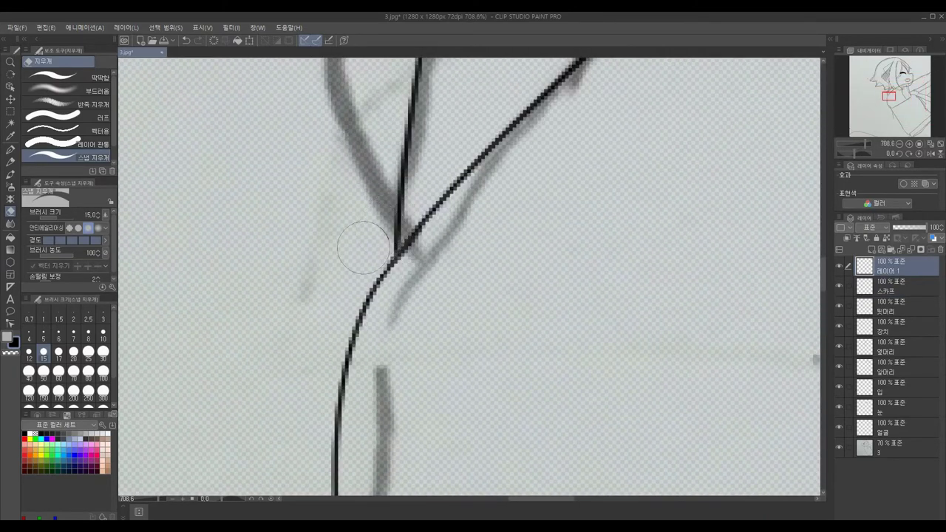
Rename the sleeve layer 소매 and add a new layer above it
{"action": "scroll", "coordinate": [364, 247], "scroll_direction": "down", "scroll_amount": 10}
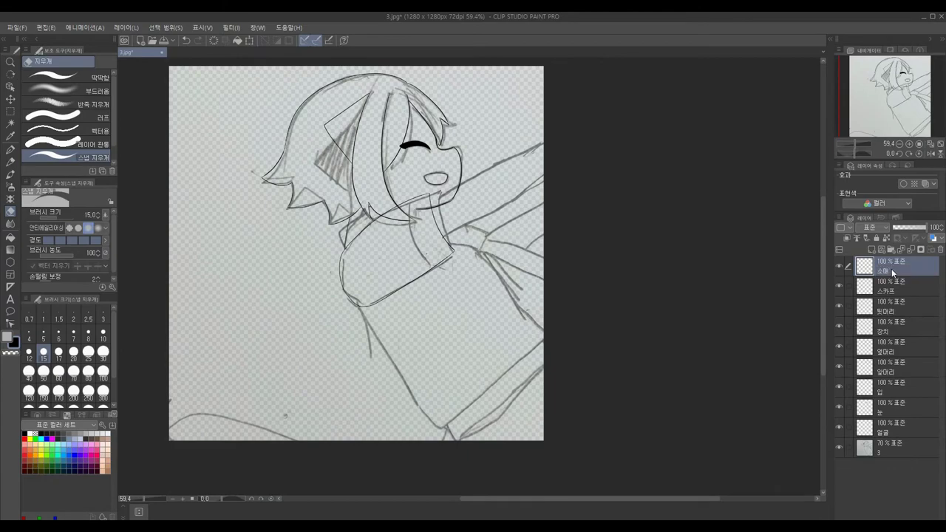
{"action": "scroll", "coordinate": [893, 273], "scroll_direction": "up", "scroll_amount": 1}
Erase the jaw line on the 얼굴 layer and the side-hair lines on the 옆머리 layer where they run inside the sleeve
{"action": "left_click", "coordinate": [896, 448]}
{"action": "scroll", "coordinate": [403, 211], "scroll_direction": "up", "scroll_amount": 6}
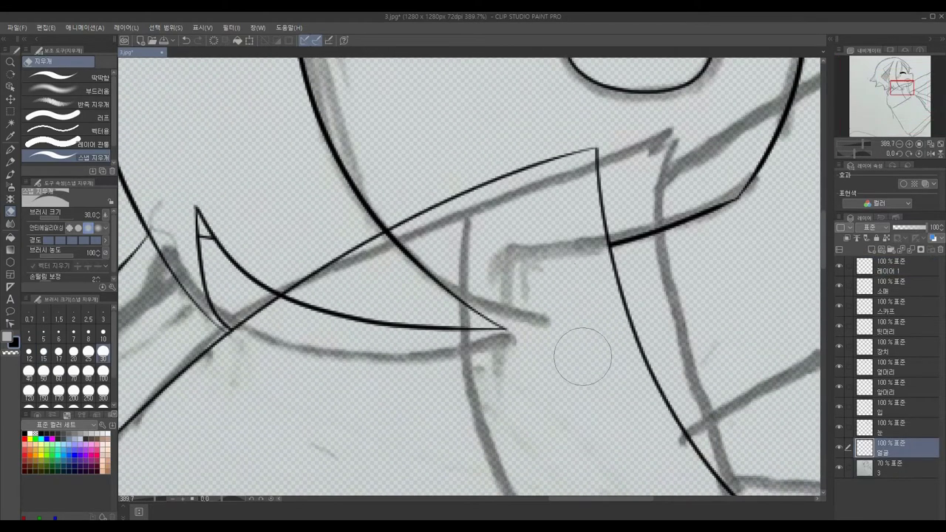
{"action": "left_click", "coordinate": [896, 366]}
{"action": "mouse_move", "coordinate": [488, 321]}
{"action": "left_mouse_down"}
{"action": "mouse_move", "coordinate": [317, 306]}
{"action": "mouse_move", "coordinate": [335, 330]}
{"action": "left_mouse_up"}
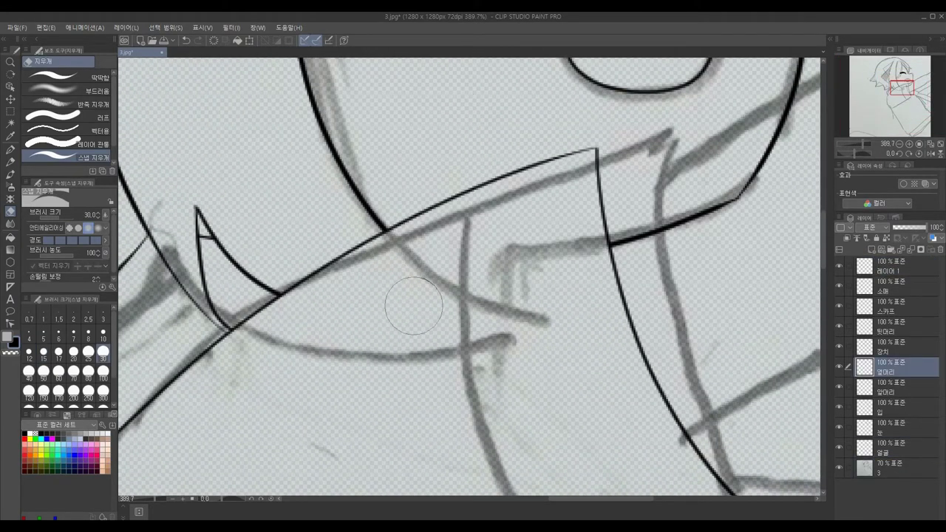
{"action": "scroll", "coordinate": [414, 306], "scroll_direction": "down", "scroll_amount": 10}
{"action": "scroll", "coordinate": [348, 192], "scroll_direction": "up", "scroll_amount": 4}
On the new top layer, trace the upper and lower edges of the raised arm from the cuff to the canvas edge
{"action": "left_click", "coordinate": [896, 266]}
{"action": "left_click", "coordinate": [11, 149]}
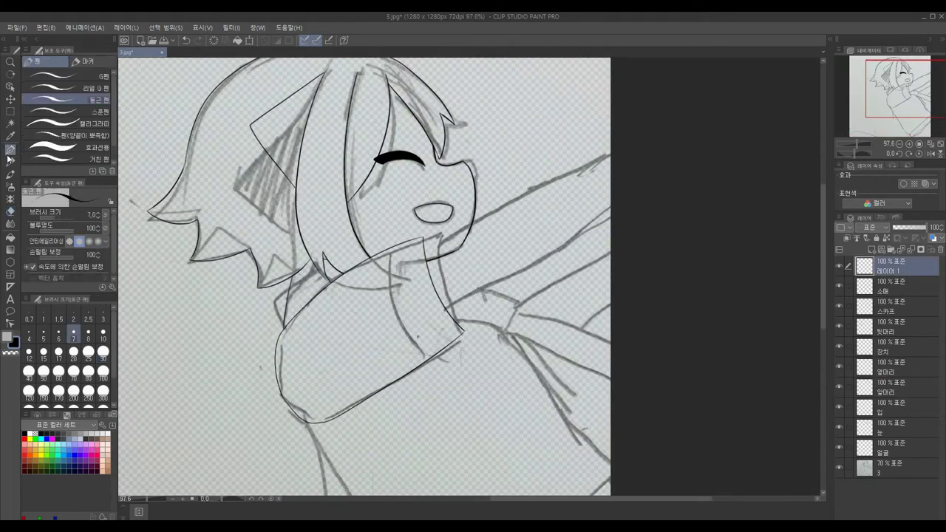
{"action": "scroll", "coordinate": [377, 173], "scroll_direction": "up", "scroll_amount": 1}
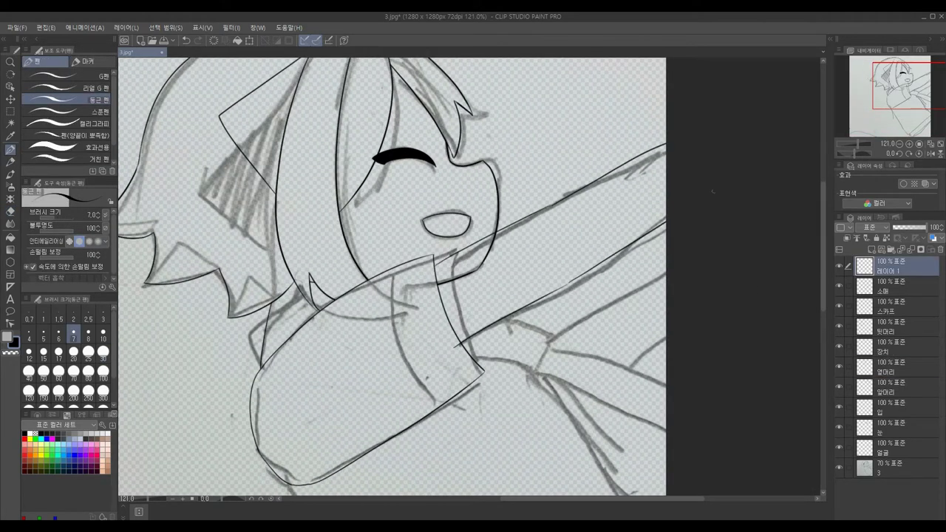
Hide the sketch and erase the arm line ends that extend past the cuff into the sleeve
{"action": "left_click", "coordinate": [840, 468]}
{"action": "scroll", "coordinate": [465, 328], "scroll_direction": "up", "scroll_amount": 10}
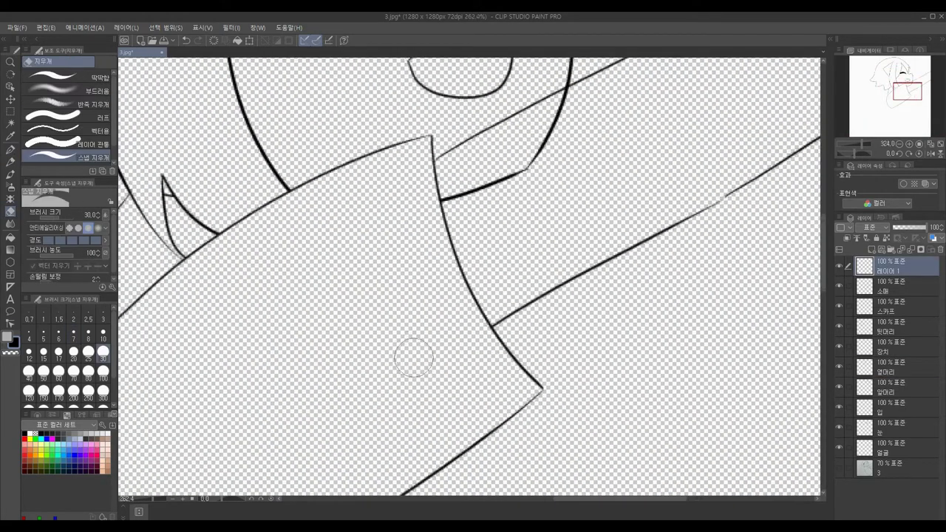
{"action": "scroll", "coordinate": [628, 264], "scroll_direction": "down", "scroll_amount": 3}
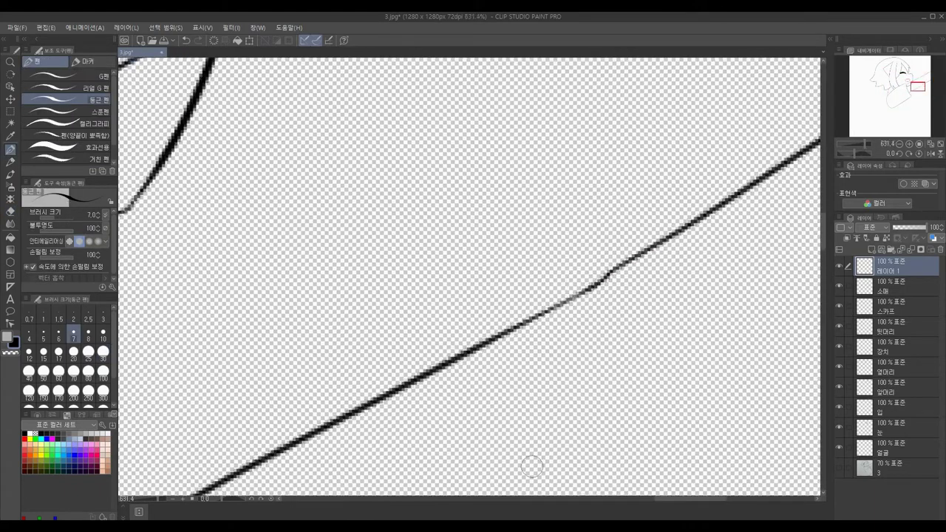
Erase and redraw the kinked joint in the arm's lower edge, and rename the layer 팔
{"action": "scroll", "coordinate": [532, 465], "scroll_direction": "up", "scroll_amount": 1}
{"action": "key", "text": "e"}
{"action": "left_click_drag", "start_coordinate": [499, 239], "coordinate": [521, 225]}
{"action": "key", "text": "p"}
{"action": "scroll", "coordinate": [582, 222], "scroll_direction": "up", "scroll_amount": 3}
{"action": "left_click_drag", "start_coordinate": [490, 317], "coordinate": [636, 253]}
{"action": "scroll", "coordinate": [636, 254], "scroll_direction": "down", "scroll_amount": 8}
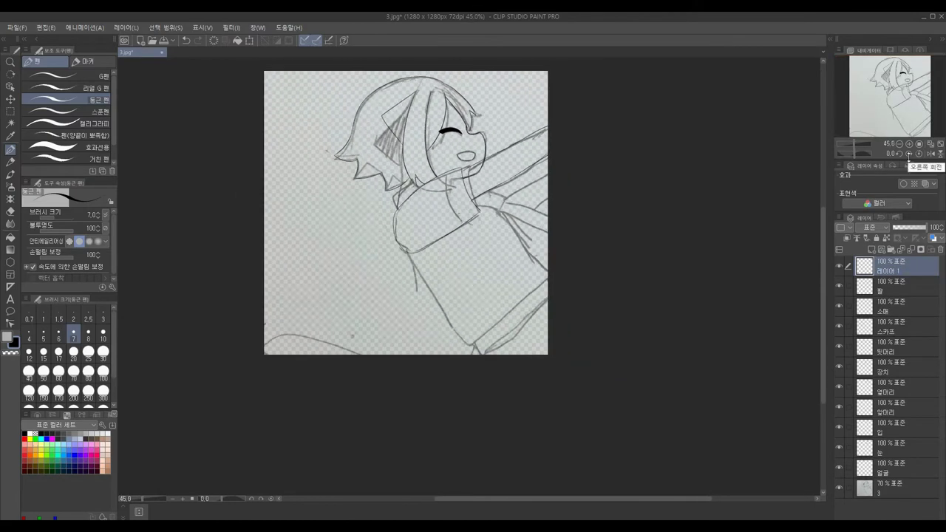
Trace both sides of the torso clothing from the sleeve and underarm down to the hem on a new layer
{"action": "left_click", "coordinate": [908, 153]}
{"action": "left_click", "coordinate": [908, 153]}
{"action": "scroll", "coordinate": [473, 274], "scroll_direction": "up", "scroll_amount": 4}
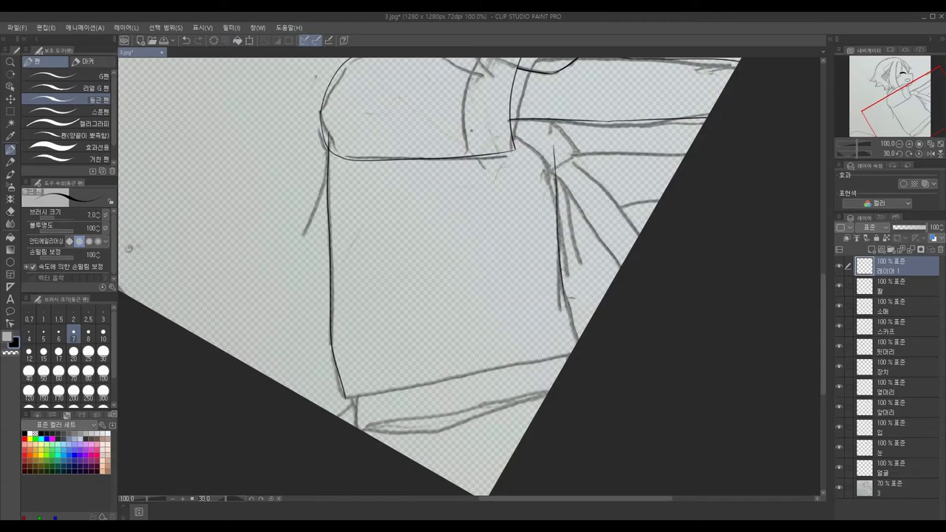
{"action": "scroll", "coordinate": [589, 357], "scroll_direction": "up", "scroll_amount": 5}
{"action": "key", "text": "ctrl+z"}
{"action": "left_click_drag", "start_coordinate": [515, 203], "coordinate": [606, 448]}
Draw the straight hem line across the bottom of the clothing and rename the layer 옷
{"action": "scroll", "coordinate": [606, 448], "scroll_direction": "down", "scroll_amount": 3}
{"action": "mouse_move", "coordinate": [194, 456]}
{"action": "left_mouse_down"}
{"action": "mouse_move", "coordinate": [471, 413]}
{"action": "mouse_move", "coordinate": [432, 411]}
{"action": "mouse_move", "coordinate": [562, 382]}
{"action": "left_mouse_up"}
{"action": "key", "text": "ctrl+z"}
{"action": "scroll", "coordinate": [562, 381], "scroll_direction": "down", "scroll_amount": 3}
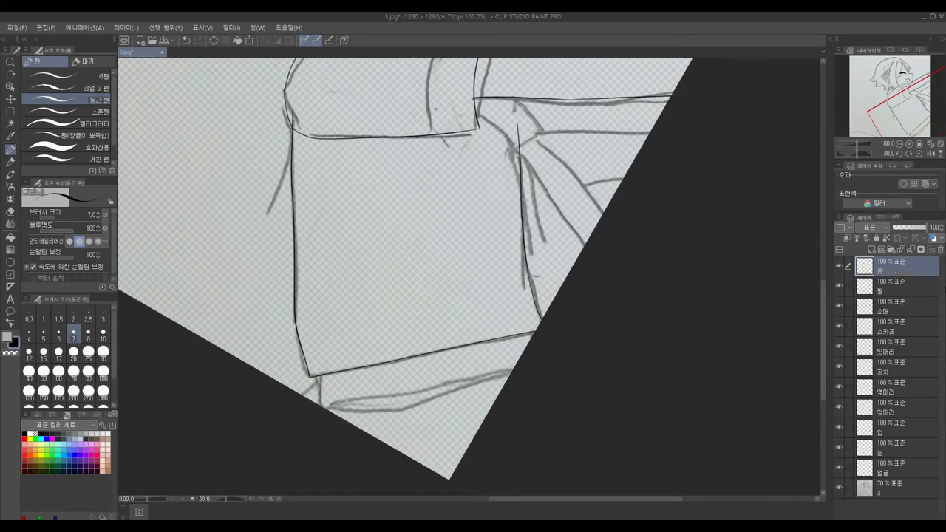
On a new layer, trace the short side edge and lower curve of the band beneath the clothing's hem
{"action": "key", "text": "ctrl+shift+n"}
{"action": "scroll", "coordinate": [340, 399], "scroll_direction": "up", "scroll_amount": 3}
{"action": "key", "text": "ctrl+z"}
{"action": "scroll", "coordinate": [458, 370], "scroll_direction": "down", "scroll_amount": 3}
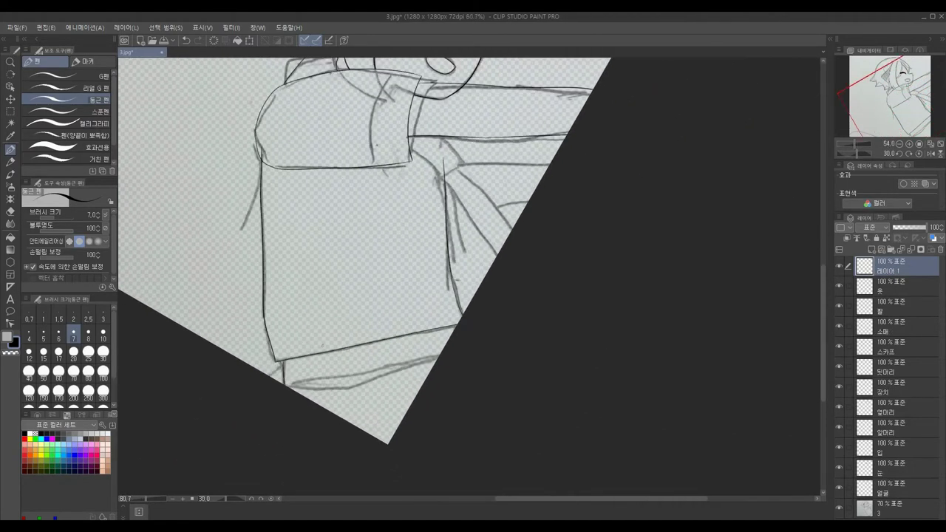
{"action": "scroll", "coordinate": [457, 389], "scroll_direction": "down", "scroll_amount": 3}
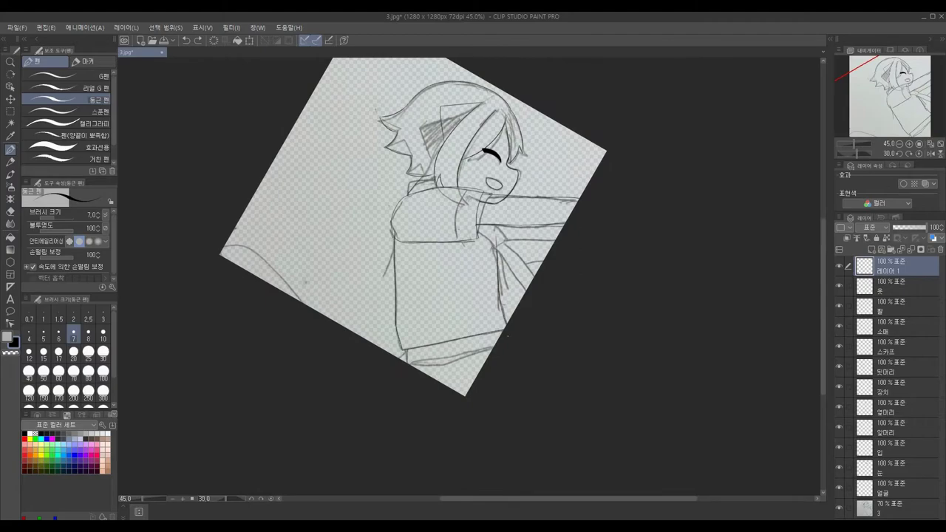
{"action": "scroll", "coordinate": [445, 377], "scroll_direction": "up", "scroll_amount": 3}
{"action": "scroll", "coordinate": [427, 337], "scroll_direction": "down", "scroll_amount": 2}
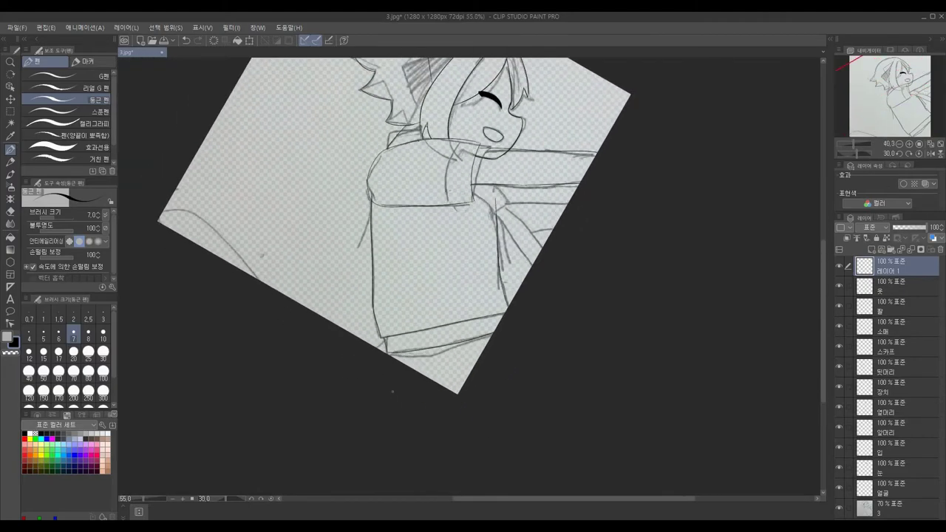
Close the gap at the band's lower corner by joining its side edge to the bottom curve
{"action": "scroll", "coordinate": [426, 337], "scroll_direction": "up", "scroll_amount": 8}
{"action": "scroll", "coordinate": [411, 337], "scroll_direction": "down", "scroll_amount": 2}
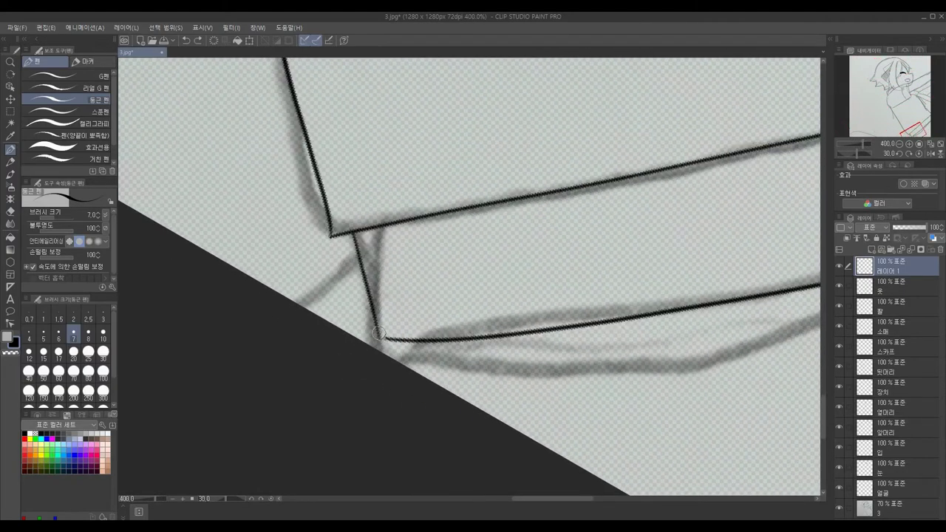
{"action": "scroll", "coordinate": [381, 345], "scroll_direction": "up", "scroll_amount": 4}
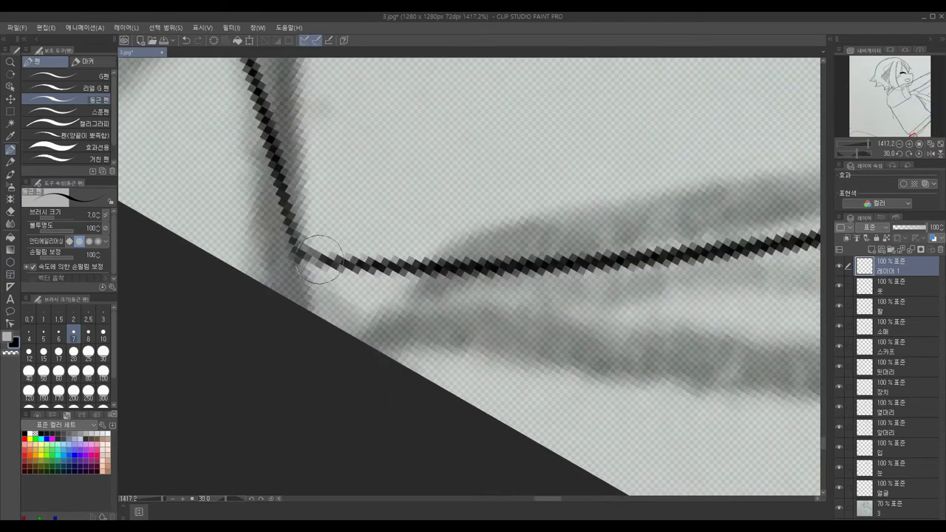
Name the two newest layers above the clothing layer 몸 and 바지
{"action": "scroll", "coordinate": [318, 333], "scroll_direction": "down", "scroll_amount": 3}
{"action": "scroll", "coordinate": [319, 333], "scroll_direction": "down", "scroll_amount": 5}
{"action": "scroll", "coordinate": [237, 210], "scroll_direction": "up", "scroll_amount": 2}
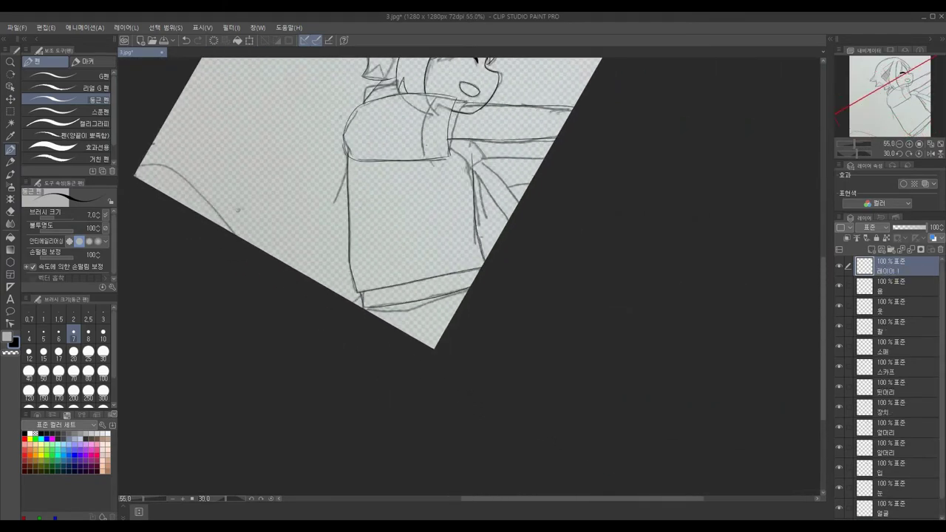
{"action": "scroll", "coordinate": [454, 327], "scroll_direction": "up", "scroll_amount": 2}
{"action": "scroll", "coordinate": [922, 147], "scroll_direction": "down", "scroll_amount": 3}
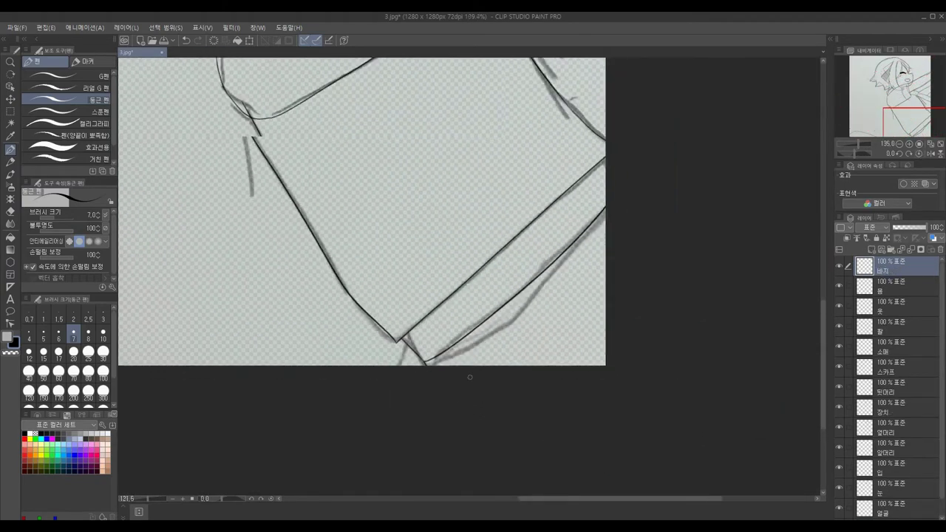
Erase the overshooting upper end of the torso's front line near the arm on the 몸 layer
{"action": "left_click", "coordinate": [914, 156]}
{"action": "scroll", "coordinate": [913, 152], "scroll_direction": "up", "scroll_amount": 2}
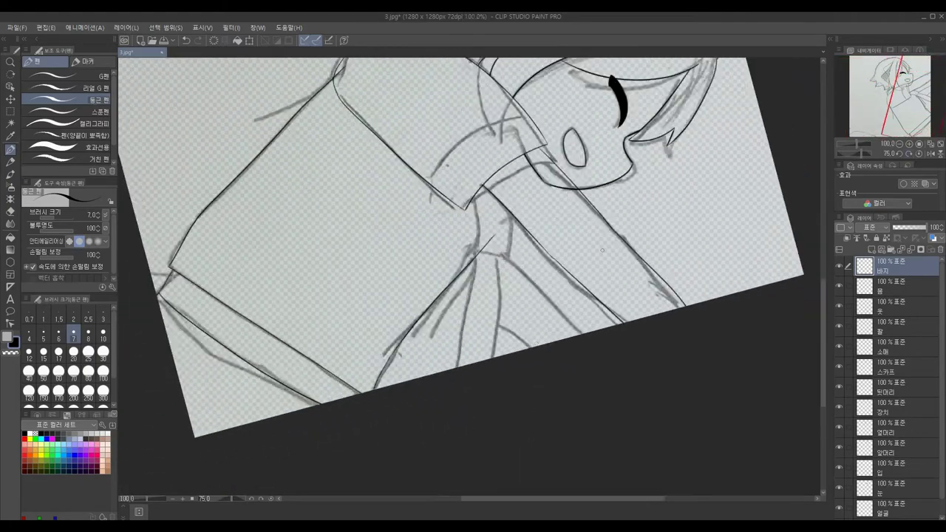
{"action": "left_click", "coordinate": [899, 283]}
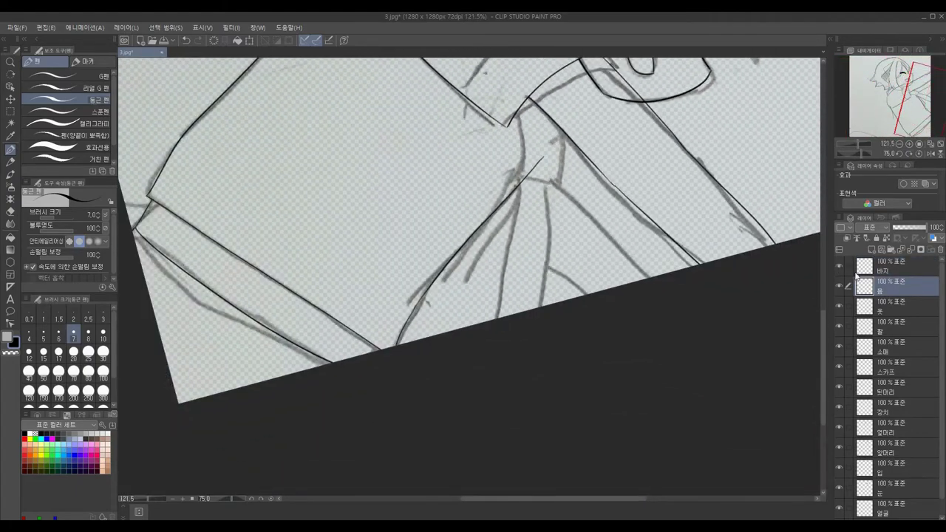
{"action": "key", "text": "e"}
{"action": "scroll", "coordinate": [587, 185], "scroll_direction": "up", "scroll_amount": 5}
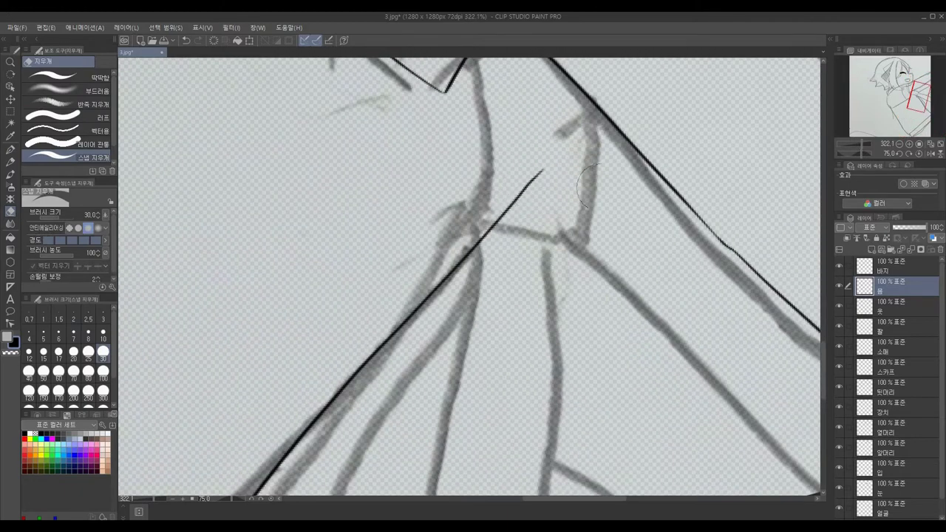
{"action": "left_click_drag", "start_coordinate": [547, 170], "coordinate": [467, 251]}
On a new layer, trace the scarf knot beside the sleeve cuff and the first two fold lines running from it to the canvas edge
{"action": "key", "text": "ctrl+shift+n"}
{"action": "key", "text": "p"}
{"action": "scroll", "coordinate": [420, 150], "scroll_direction": "down", "scroll_amount": 1}
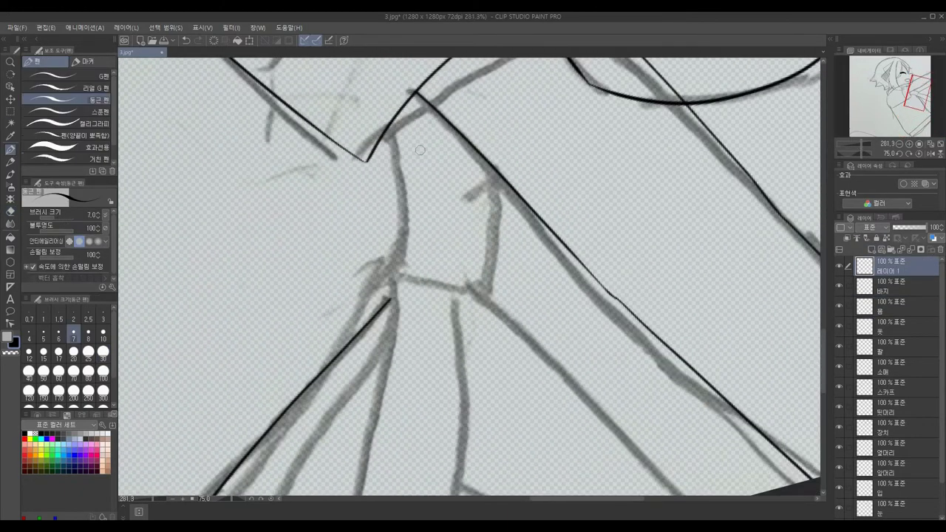
{"action": "left_click_drag", "start_coordinate": [431, 106], "coordinate": [397, 276]}
{"action": "left_click_drag", "start_coordinate": [495, 259], "coordinate": [488, 284]}
{"action": "scroll", "coordinate": [407, 214], "scroll_direction": "down", "scroll_amount": 2}
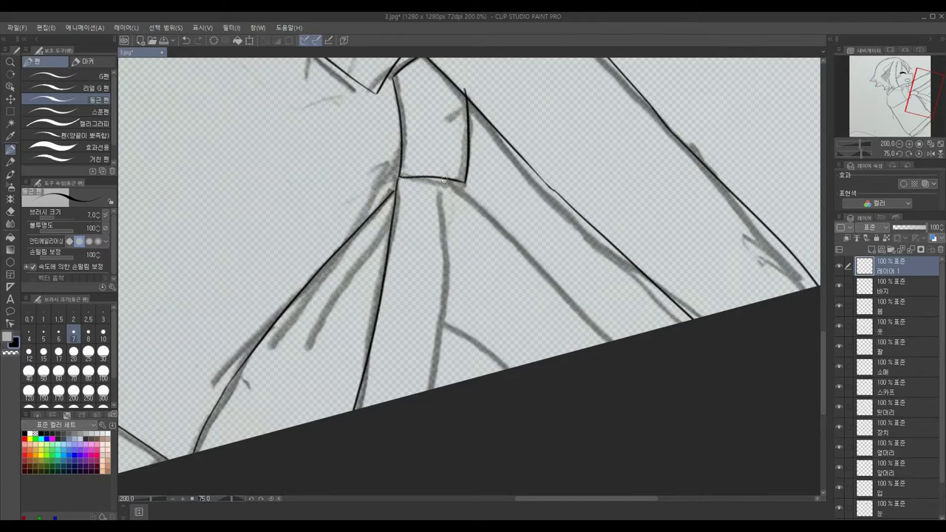
{"action": "scroll", "coordinate": [433, 385], "scroll_direction": "down", "scroll_amount": 3}
{"action": "scroll", "coordinate": [433, 386], "scroll_direction": "up", "scroll_amount": 5}
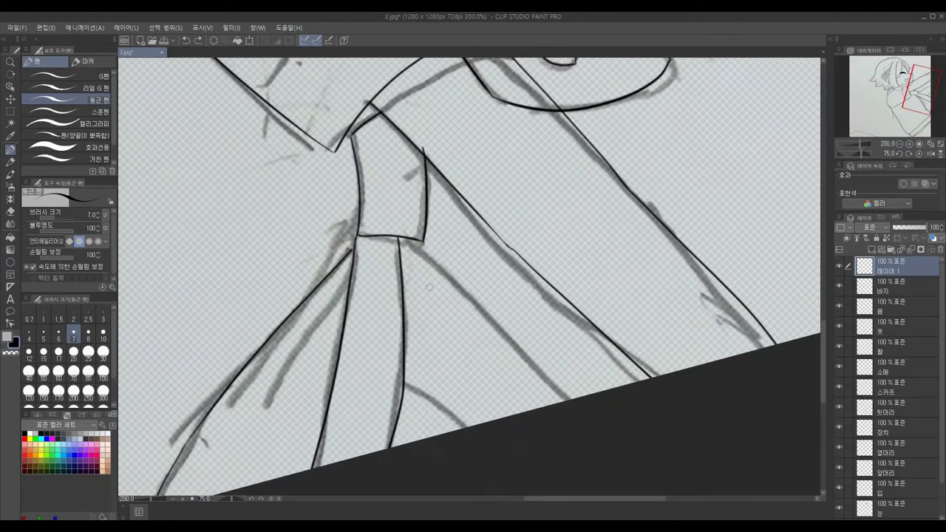
{"action": "mouse_move", "coordinate": [467, 122]}
{"action": "left_mouse_down"}
{"action": "mouse_move", "coordinate": [469, 298]}
{"action": "mouse_move", "coordinate": [429, 390]}
{"action": "mouse_move", "coordinate": [485, 169]}
{"action": "mouse_move", "coordinate": [436, 363]}
{"action": "left_mouse_up"}
{"action": "key", "text": "ctrl+z"}
{"action": "key", "text": "ctrl+z"}
{"action": "scroll", "coordinate": [436, 363], "scroll_direction": "down", "scroll_amount": 3}
{"action": "scroll", "coordinate": [436, 362], "scroll_direction": "up", "scroll_amount": 3}
{"action": "key", "text": "ctrl+z"}
Draw a short pointed scarf end from the knot's outer corner out to a tip and back to the nearest fold line
{"action": "mouse_move", "coordinate": [437, 111]}
{"action": "left_mouse_down"}
{"action": "mouse_move", "coordinate": [409, 316]}
{"action": "mouse_move", "coordinate": [507, 200]}
{"action": "left_mouse_up"}
{"action": "key", "text": "ctrl+z"}
{"action": "mouse_move", "coordinate": [507, 200]}
{"action": "left_mouse_down"}
{"action": "mouse_move", "coordinate": [545, 280]}
{"action": "mouse_move", "coordinate": [409, 209]}
{"action": "left_mouse_up"}
{"action": "key", "text": "ctrl+z"}
{"action": "mouse_move", "coordinate": [545, 279]}
{"action": "left_mouse_down"}
{"action": "mouse_move", "coordinate": [408, 211]}
{"action": "mouse_move", "coordinate": [547, 281]}
{"action": "left_mouse_up"}
{"action": "key", "text": "ctrl+z"}
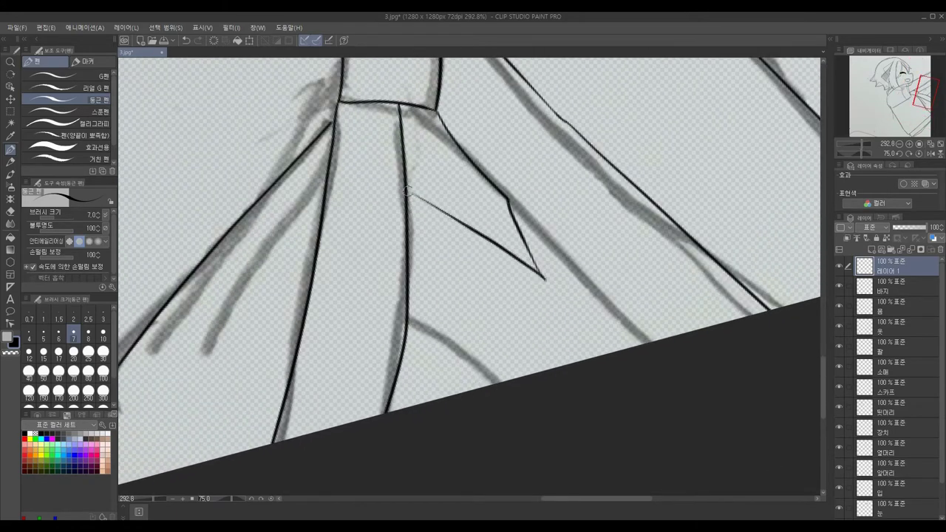
{"action": "key", "text": "ctrl+z"}
{"action": "mouse_move", "coordinate": [409, 185]}
{"action": "left_mouse_down"}
{"action": "mouse_move", "coordinate": [545, 279]}
{"action": "mouse_move", "coordinate": [468, 243]}
{"action": "left_mouse_up"}
{"action": "key", "text": "ctrl+z"}
Erase the end of the scarf knot's side edge that overshoots the arm line
{"action": "key", "text": "e"}
{"action": "scroll", "coordinate": [376, 190], "scroll_direction": "down", "scroll_amount": 6}
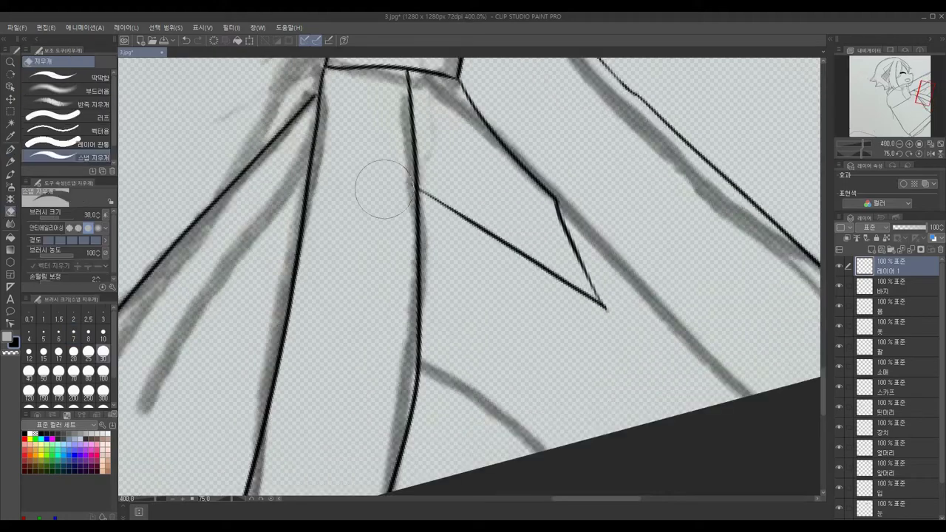
{"action": "scroll", "coordinate": [521, 244], "scroll_direction": "up", "scroll_amount": 5}
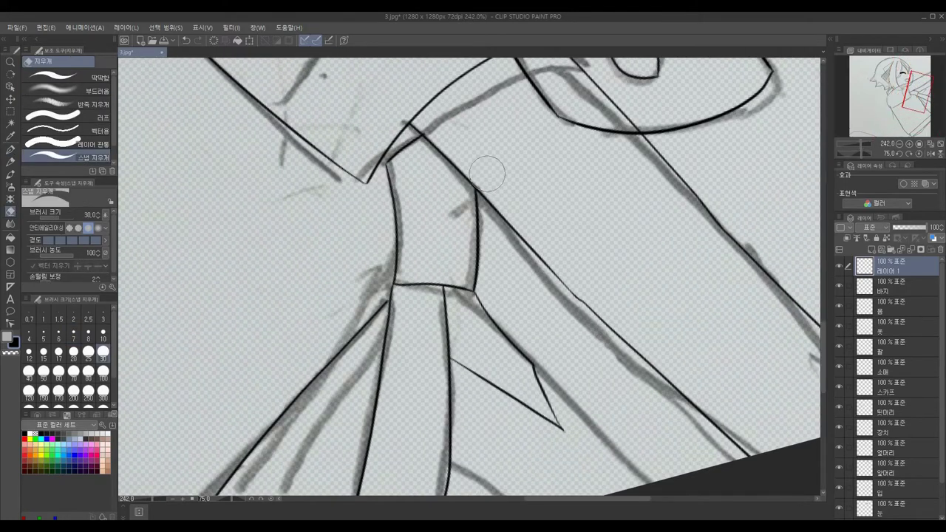
{"action": "scroll", "coordinate": [487, 173], "scroll_direction": "down", "scroll_amount": 4}
On the 옷 layer, extend the torso's front line to meet the edge of the scarf fold below the knot
{"action": "left_click", "coordinate": [913, 326]}
{"action": "key", "text": "p"}
{"action": "scroll", "coordinate": [448, 223], "scroll_direction": "up", "scroll_amount": 6}
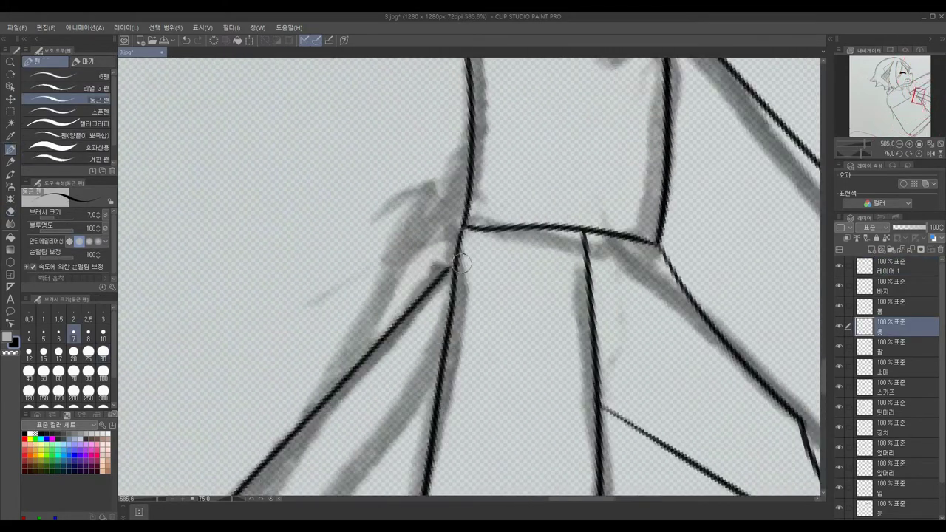
{"action": "scroll", "coordinate": [447, 223], "scroll_direction": "down", "scroll_amount": 5}
{"action": "scroll", "coordinate": [447, 223], "scroll_direction": "down", "scroll_amount": 4}
Merge the scarf knot layer down into the 스카프 layer and reset the canvas rotation
{"action": "right_click", "coordinate": [888, 387]}
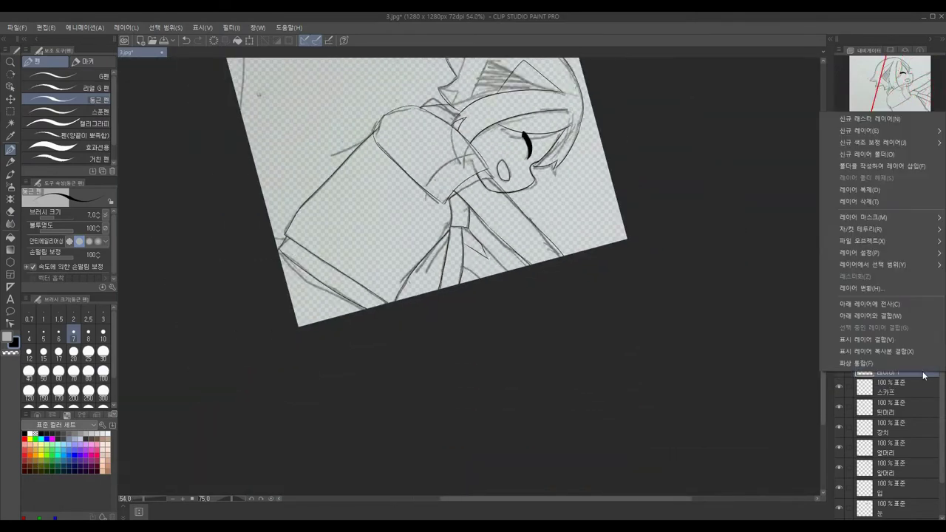
{"action": "key", "text": "Escape"}
{"action": "key", "text": "ctrl+@"}
{"action": "scroll", "coordinate": [710, 190], "scroll_direction": "up", "scroll_amount": 3}
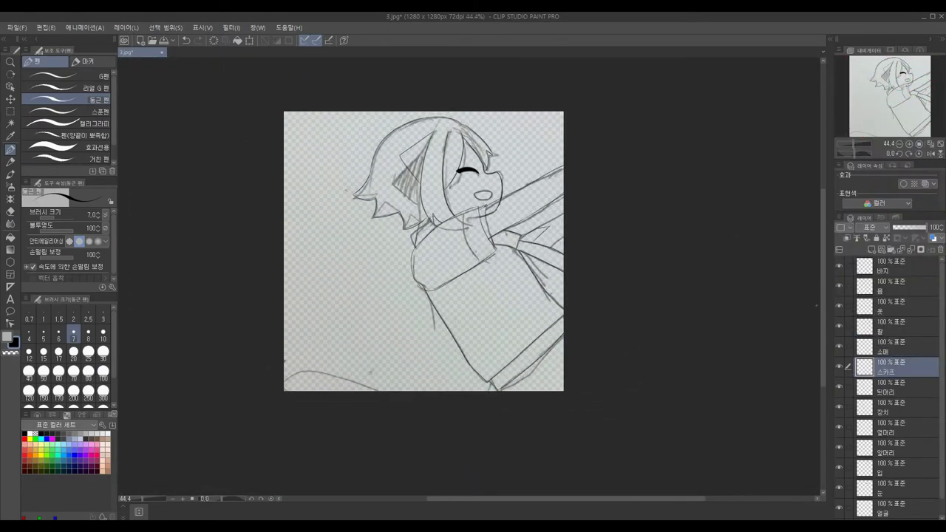
On a new layer, draw a curved stripe across the sleeve parallel to the cuff edge with a size 7 pen
{"action": "key", "text": "ctrl+shift+n"}
{"action": "scroll", "coordinate": [378, 252], "scroll_direction": "up", "scroll_amount": 4}
{"action": "left_click", "coordinate": [103, 319]}
{"action": "scroll", "coordinate": [469, 275], "scroll_direction": "up", "scroll_amount": 3}
{"action": "left_click", "coordinate": [74, 333]}
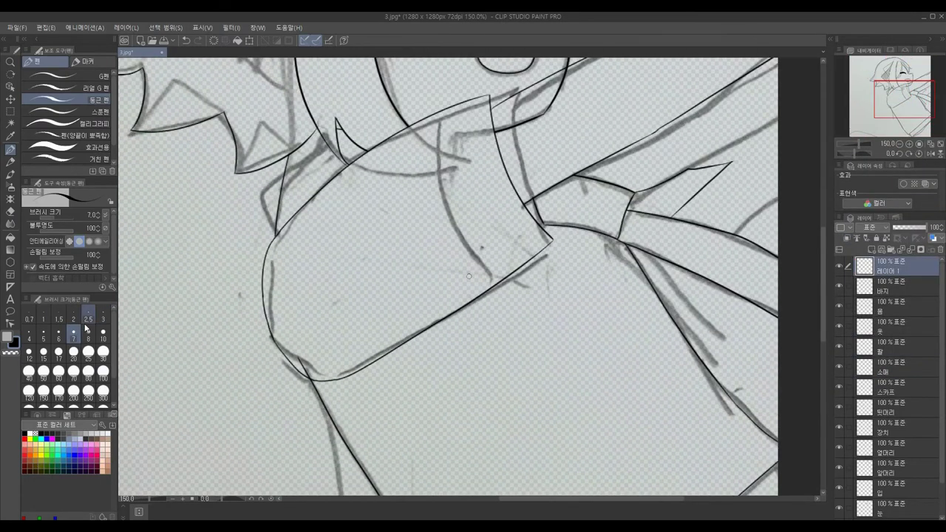
On the 소매 layer, draw short arcs at the upper and lower ends of the cuff to show its opening
{"action": "left_click", "coordinate": [910, 361]}
{"action": "scroll", "coordinate": [532, 91], "scroll_direction": "up", "scroll_amount": 3}
{"action": "left_click_drag", "start_coordinate": [431, 98], "coordinate": [448, 130]}
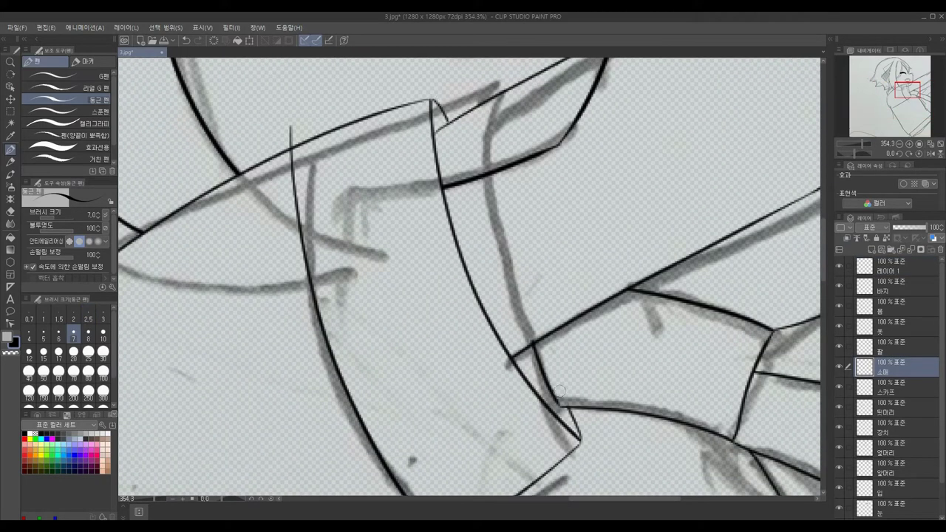
{"action": "scroll", "coordinate": [579, 409], "scroll_direction": "down", "scroll_amount": 4}
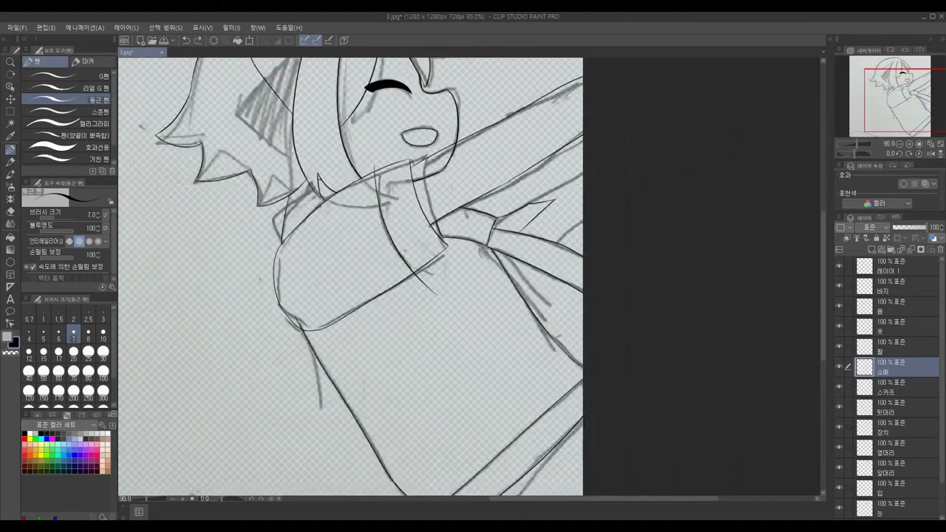
{"action": "scroll", "coordinate": [464, 397], "scroll_direction": "up", "scroll_amount": 4}
{"action": "scroll", "coordinate": [411, 268], "scroll_direction": "down", "scroll_amount": 3}
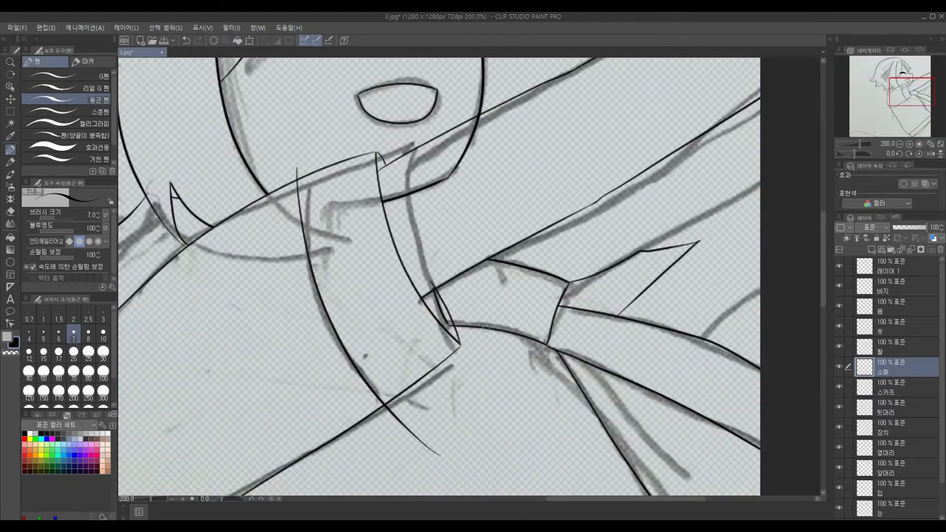
On the 스카프 layer, erase the scarf knot's inner edge where it overlaps the cuff opening
{"action": "scroll", "coordinate": [411, 268], "scroll_direction": "up", "scroll_amount": 3}
{"action": "key", "text": "e"}
{"action": "scroll", "coordinate": [411, 268], "scroll_direction": "down", "scroll_amount": 2}
{"action": "left_click", "coordinate": [884, 381]}
{"action": "scroll", "coordinate": [413, 251], "scroll_direction": "up", "scroll_amount": 2}
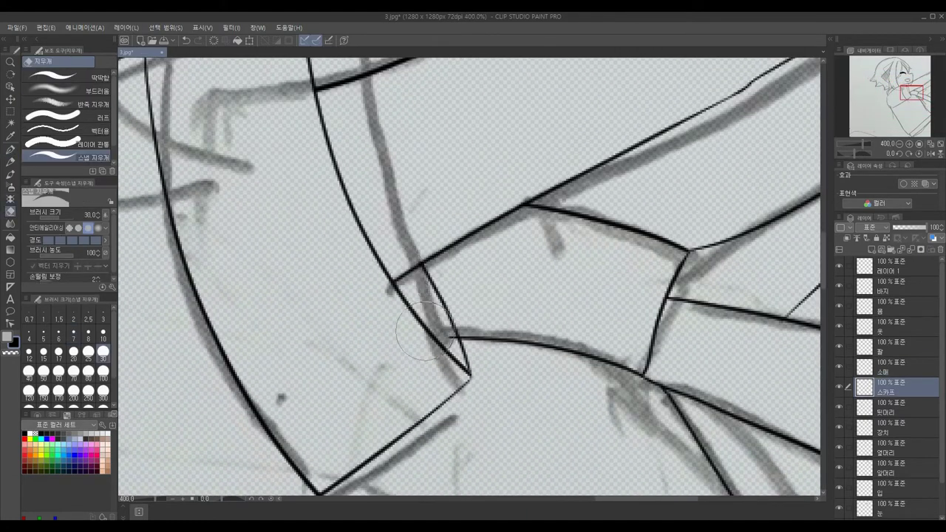
{"action": "key", "text": "alt+bracketright"}
{"action": "scroll", "coordinate": [481, 237], "scroll_direction": "down", "scroll_amount": 3}
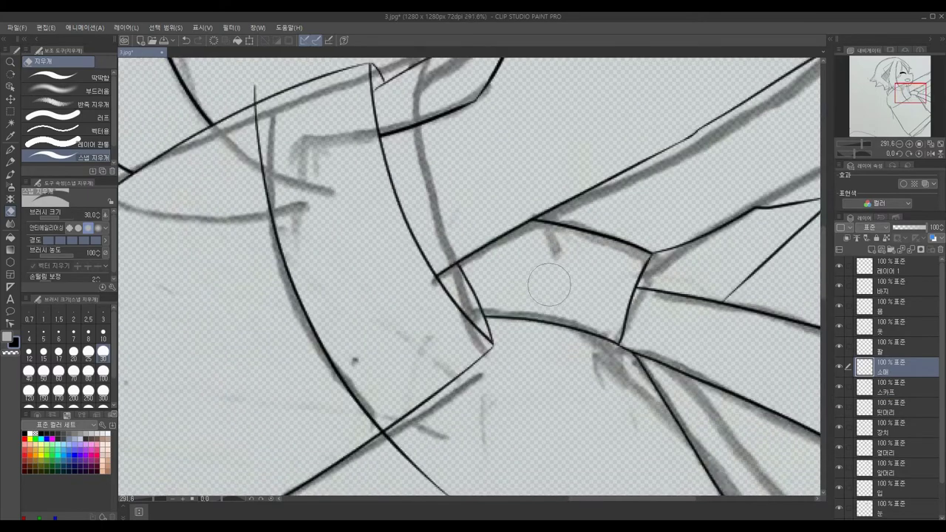
Trim the overshooting ends of the sleeve stripe on its own layer
{"action": "left_click", "coordinate": [839, 271]}
{"action": "scroll", "coordinate": [493, 306], "scroll_direction": "up", "scroll_amount": 2}
{"action": "scroll", "coordinate": [348, 169], "scroll_direction": "down", "scroll_amount": 2}
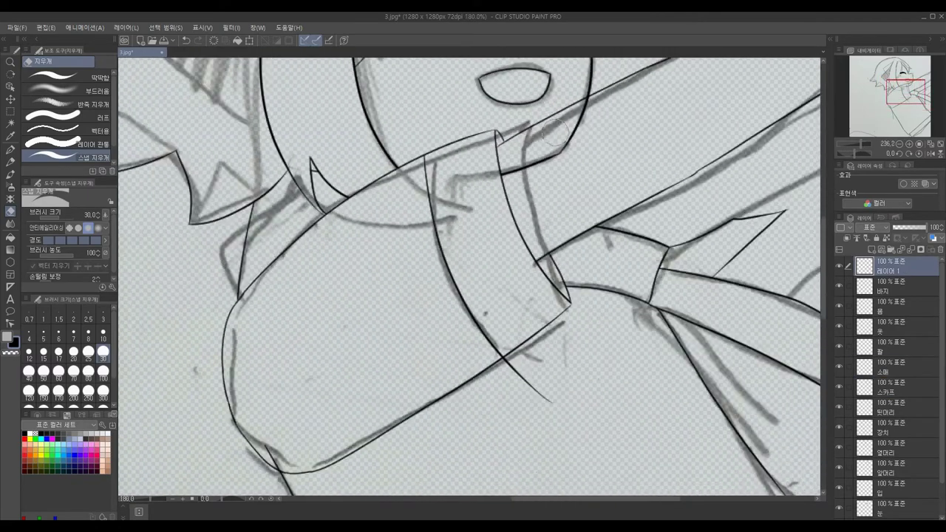
{"action": "scroll", "coordinate": [545, 391], "scroll_direction": "up", "scroll_amount": 4}
{"action": "scroll", "coordinate": [407, 309], "scroll_direction": "down", "scroll_amount": 4}
{"action": "scroll", "coordinate": [246, 219], "scroll_direction": "up", "scroll_amount": 2}
On the 옷 layer, erase the end of the torso's back line that pokes into the sleeve
{"action": "key", "text": "alt+bracketleft"}
{"action": "key", "text": "alt+bracketleft"}
{"action": "key", "text": "alt+bracketleft"}
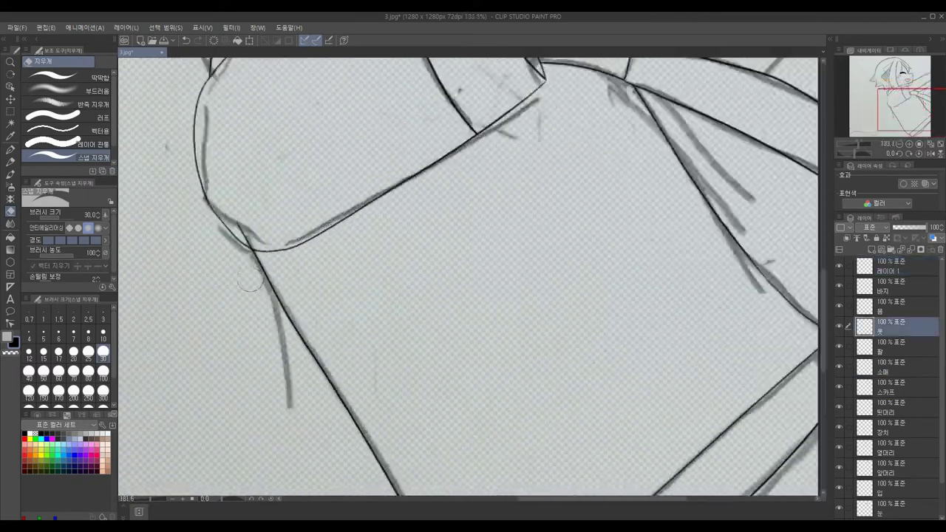
{"action": "scroll", "coordinate": [269, 248], "scroll_direction": "down", "scroll_amount": 6}
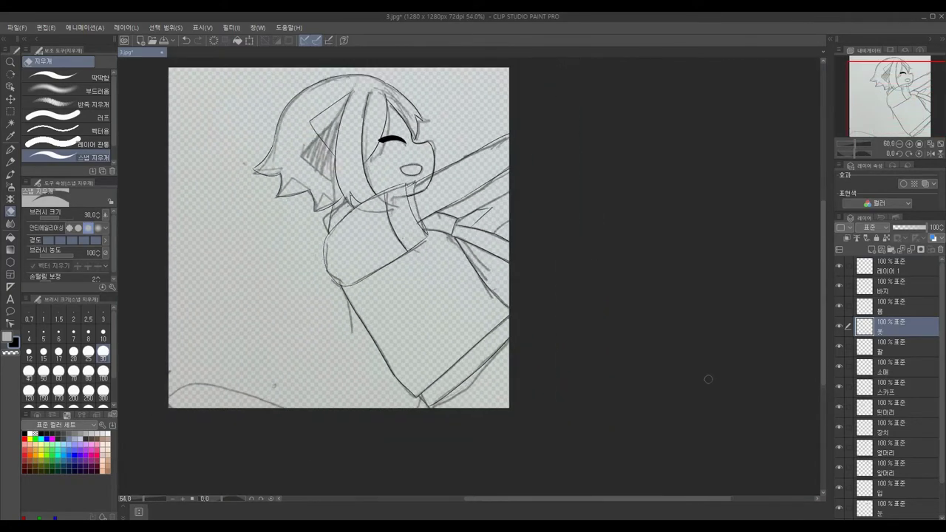
On the stripe layer, draw a thin size 3 curve down the torso's front to the hem and trim its lower end
{"action": "key", "text": "alt+bracketright"}
{"action": "key", "text": "alt+bracketright"}
{"action": "key", "text": "alt+bracketright"}
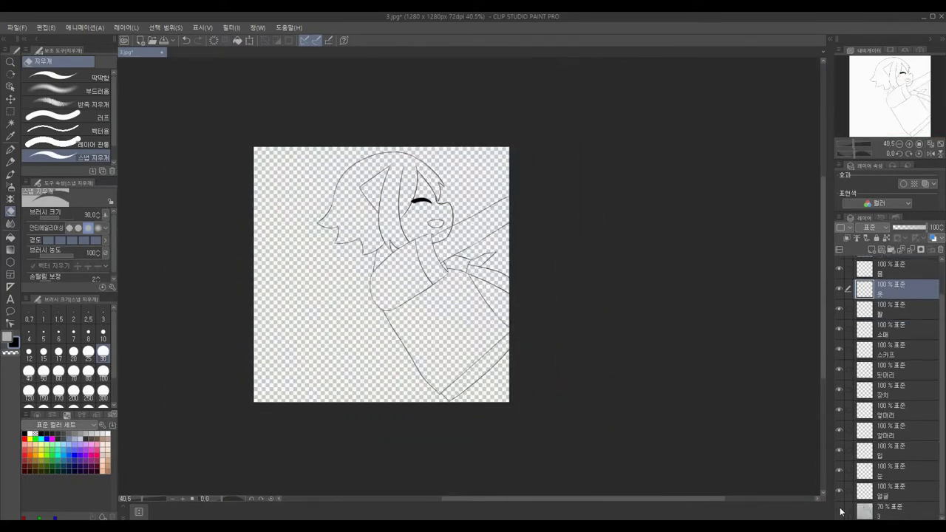
{"action": "scroll", "coordinate": [457, 347], "scroll_direction": "up", "scroll_amount": 4}
{"action": "key", "text": "p"}
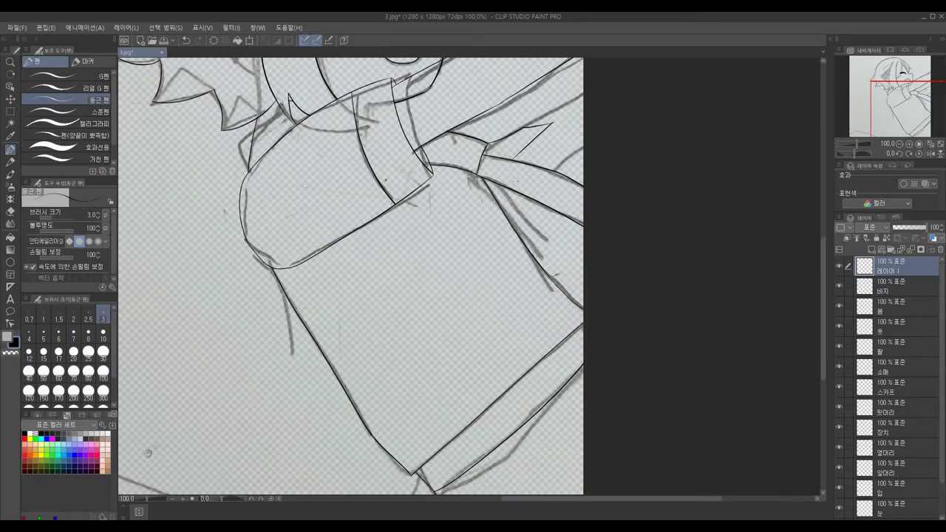
{"action": "left_click_drag", "start_coordinate": [436, 167], "coordinate": [573, 329]}
{"action": "left_click", "coordinate": [10, 211]}
{"action": "scroll", "coordinate": [532, 311], "scroll_direction": "up", "scroll_amount": 5}
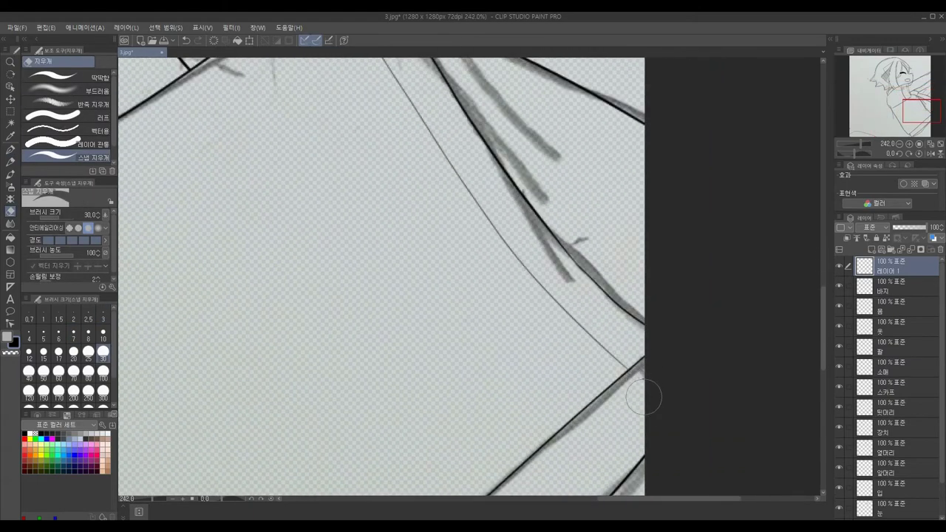
{"action": "scroll", "coordinate": [644, 397], "scroll_direction": "down", "scroll_amount": 6}
Rename the stripe layer 줄무늬 and add a new layer for drawing with a size 15 pen
{"action": "left_click", "coordinate": [873, 251]}
{"action": "key", "text": "bracketleft"}
{"action": "key", "text": "bracketleft"}
{"action": "key", "text": "bracketleft"}
{"action": "key", "text": "bracketleft"}
{"action": "scroll", "coordinate": [572, 393], "scroll_direction": "up", "scroll_amount": 3}
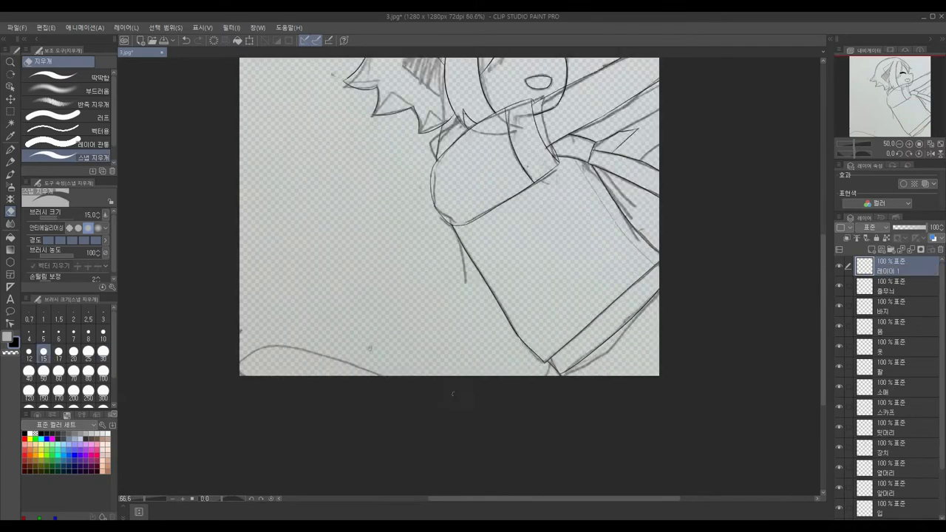
{"action": "left_click", "coordinate": [11, 151]}
{"action": "left_click_drag", "start_coordinate": [567, 374], "coordinate": [375, 305]}
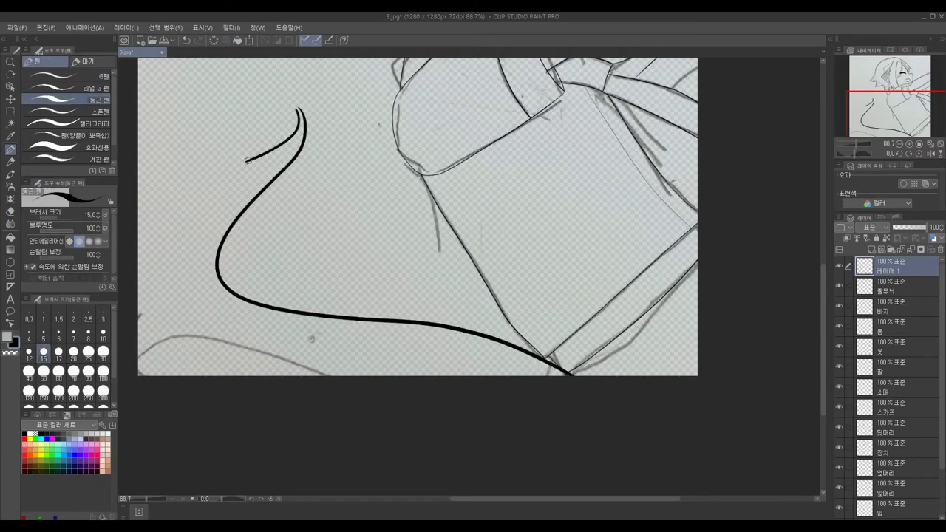
{"action": "scroll", "coordinate": [248, 160], "scroll_direction": "down", "scroll_amount": 1}
{"action": "key", "text": "ctrl+z"}
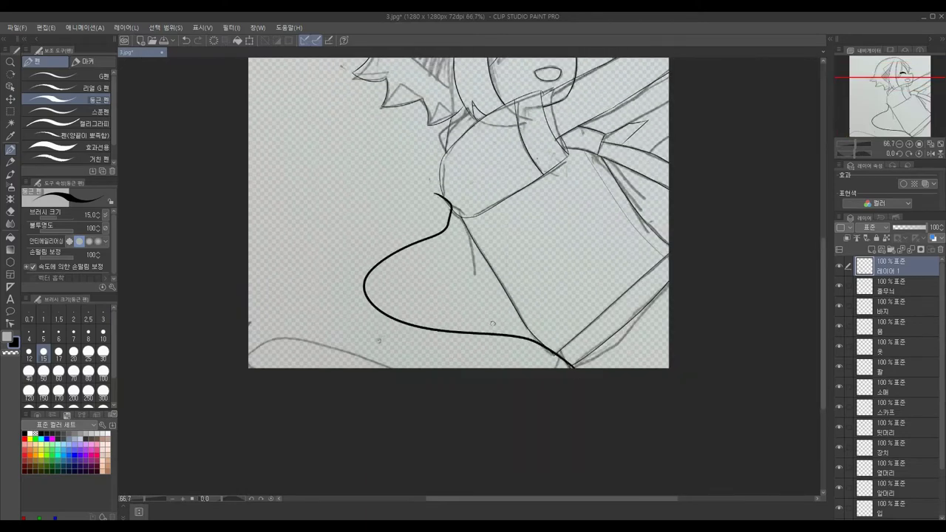
Draw a thick tail curving from the clothing's lower corner past the sleeve to a pointed, arrow-like tip, and name the layer 꼬리
{"action": "scroll", "coordinate": [411, 289], "scroll_direction": "up", "scroll_amount": 4}
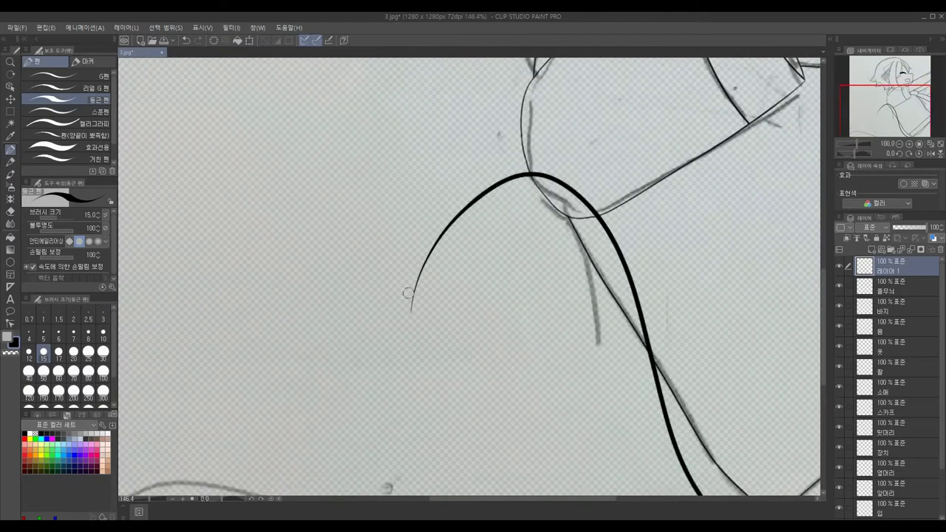
{"action": "left_click_drag", "start_coordinate": [406, 258], "coordinate": [380, 219]}
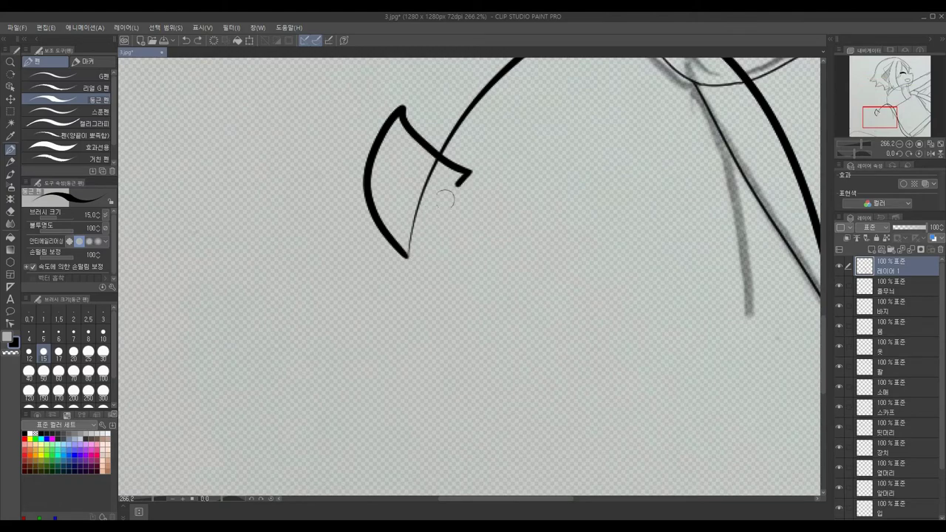
{"action": "scroll", "coordinate": [407, 256], "scroll_direction": "down", "scroll_amount": 5}
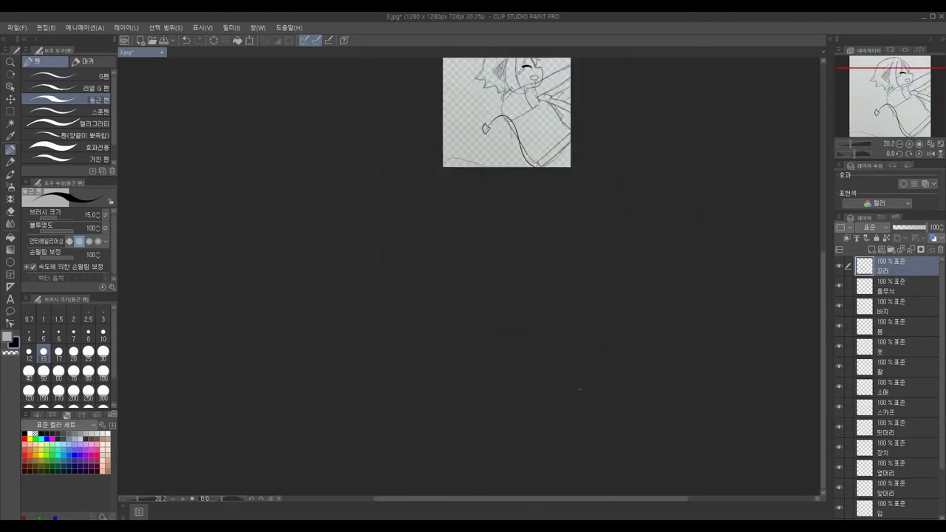
Hide the sketch layer and erase the chin line that shows below the arm on the 얼굴 layer
{"action": "scroll", "coordinate": [902, 451], "scroll_direction": "down", "scroll_amount": 3}
{"action": "left_click", "coordinate": [839, 510]}
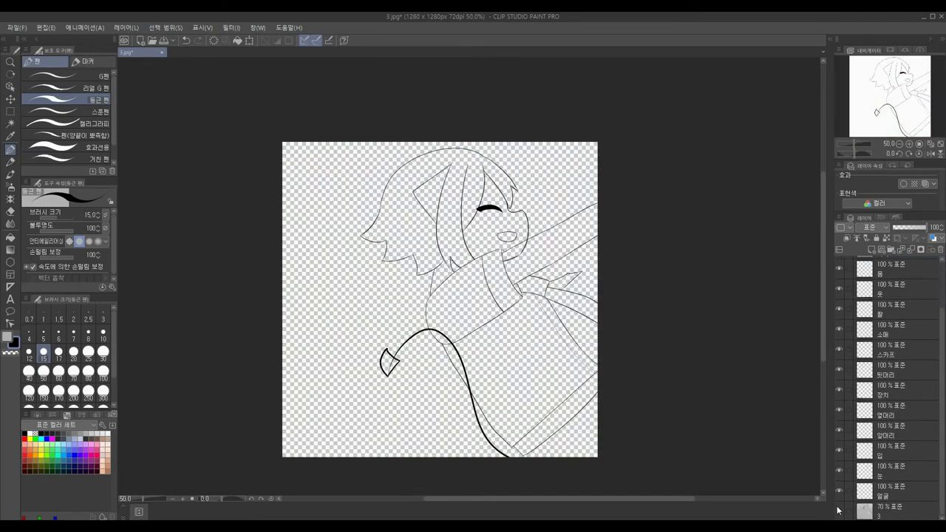
{"action": "left_click", "coordinate": [887, 496]}
{"action": "key", "text": "e"}
{"action": "scroll", "coordinate": [520, 278], "scroll_direction": "up", "scroll_amount": 10}
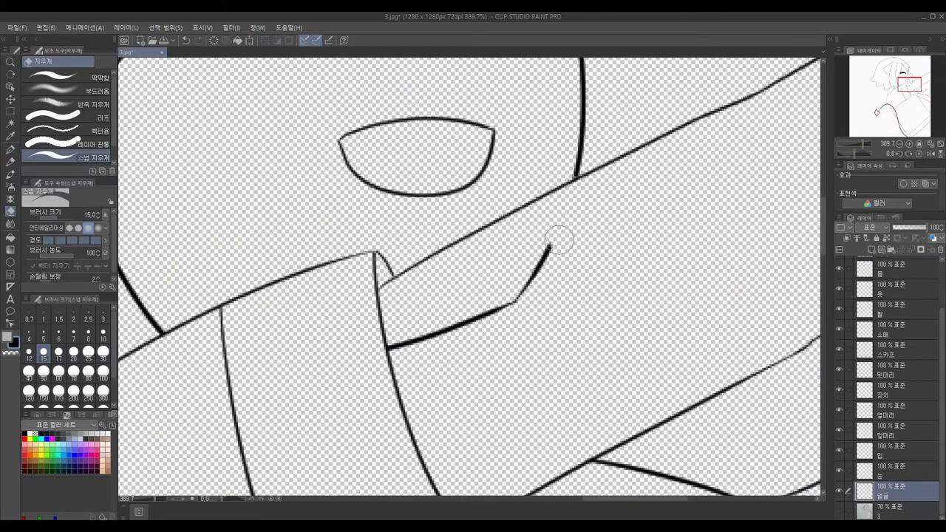
{"action": "scroll", "coordinate": [527, 337], "scroll_direction": "down", "scroll_amount": 10}
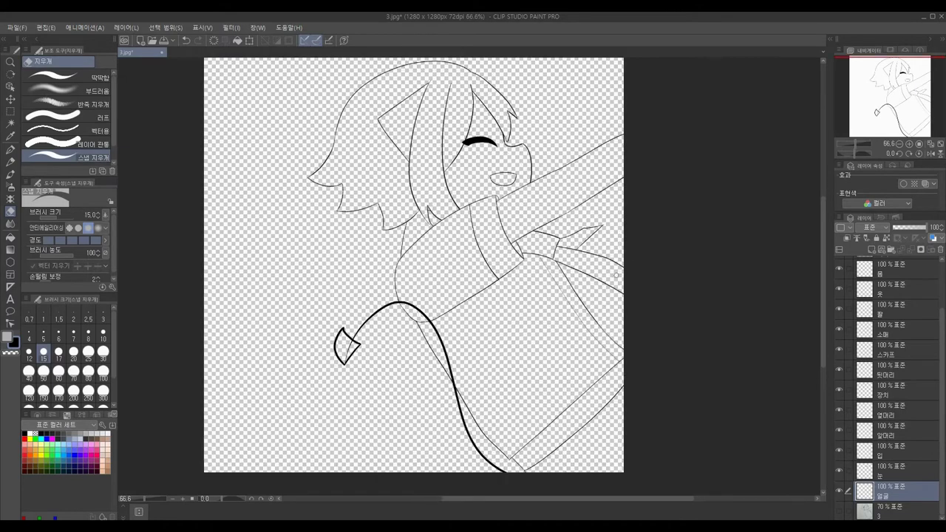
Save the drawing as a new file named 밑그림4 in a format other than JPEG
{"action": "scroll", "coordinate": [616, 275], "scroll_direction": "down", "scroll_amount": 1}
{"action": "left_click", "coordinate": [16, 27]}
{"action": "left_click", "coordinate": [33, 88]}
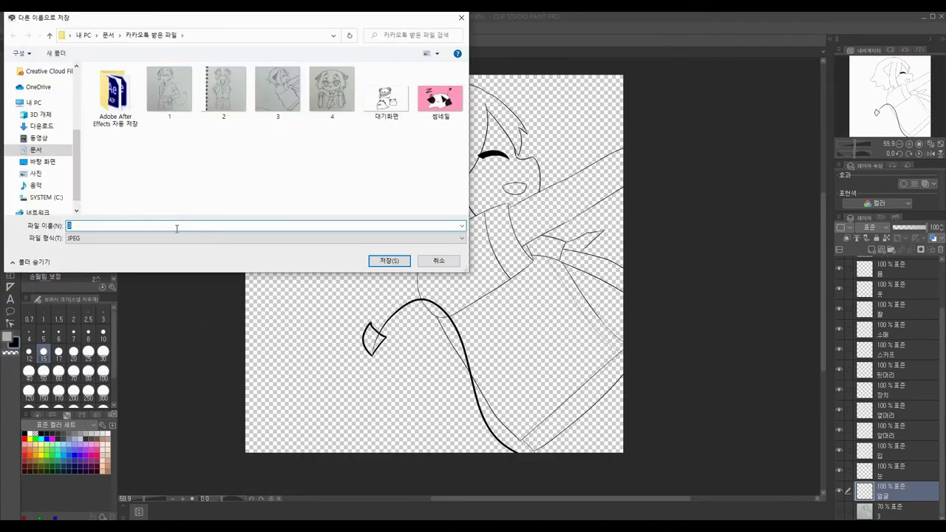
{"action": "type", "text": "필그림4"}
{"action": "left_click", "coordinate": [168, 238]}
{"action": "left_click", "coordinate": [168, 249]}
{"action": "left_click", "coordinate": [389, 261]}
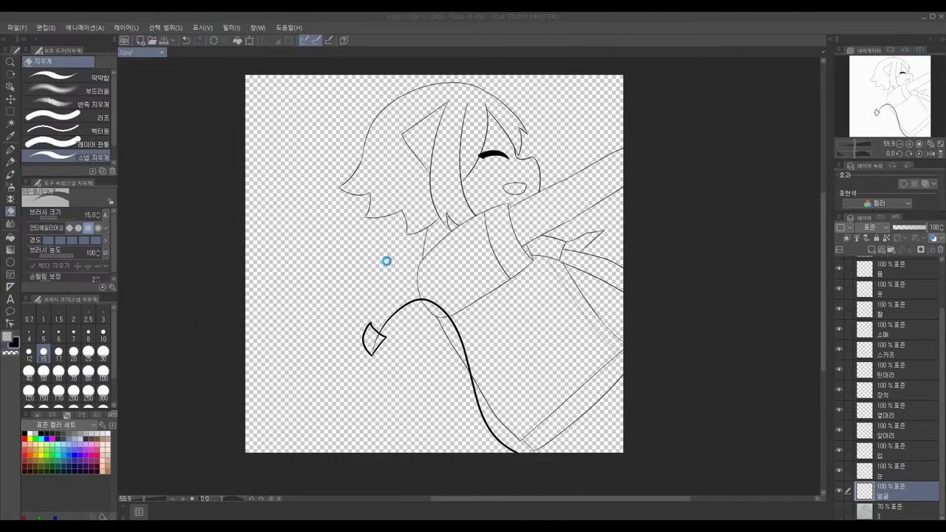
Delete the sketch layer and fill the face with a pale skin colour on a new layer beneath the line art
{"action": "left_click", "coordinate": [886, 510]}
{"action": "left_click", "coordinate": [941, 249]}
{"action": "left_click", "coordinate": [505, 205]}
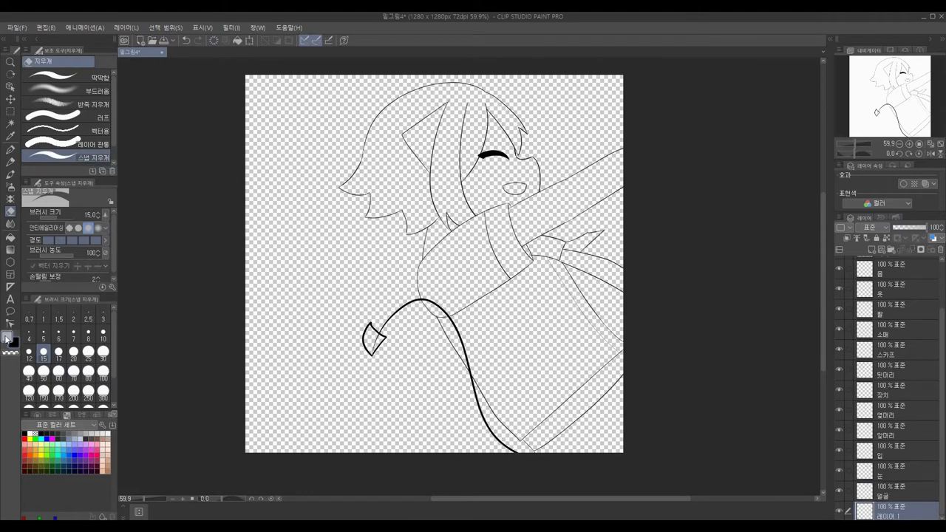
{"action": "key", "text": "g"}
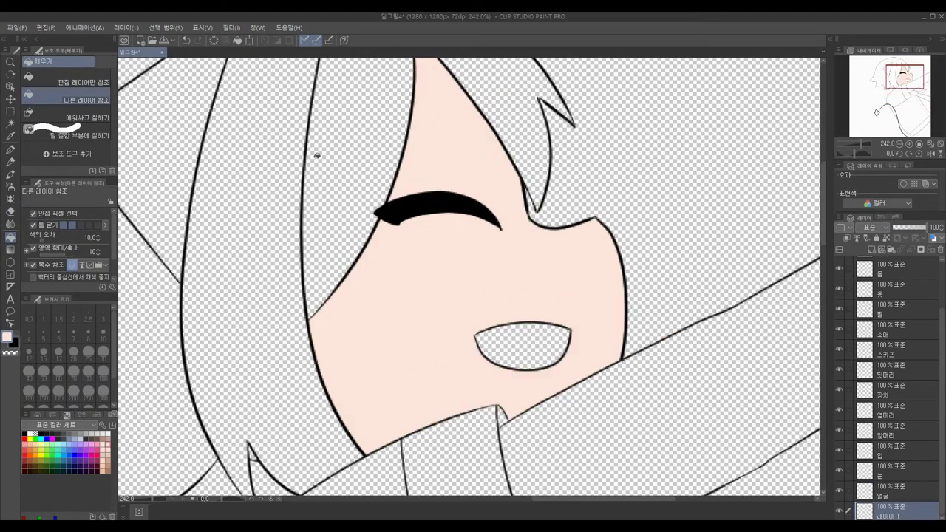
Touch up the unfilled corners and edges of the face with the size 3 round pen in the skin colour
{"action": "key", "text": "p"}
{"action": "scroll", "coordinate": [316, 155], "scroll_direction": "up", "scroll_amount": 6}
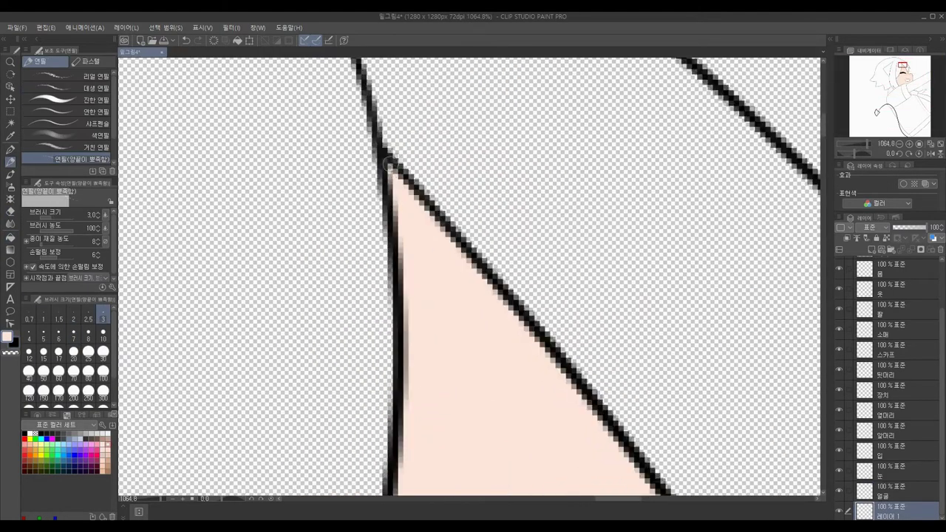
{"action": "key", "text": "p"}
{"action": "scroll", "coordinate": [460, 101], "scroll_direction": "down", "scroll_amount": 4}
{"action": "left_click_drag", "start_coordinate": [517, 369], "coordinate": [518, 229]}
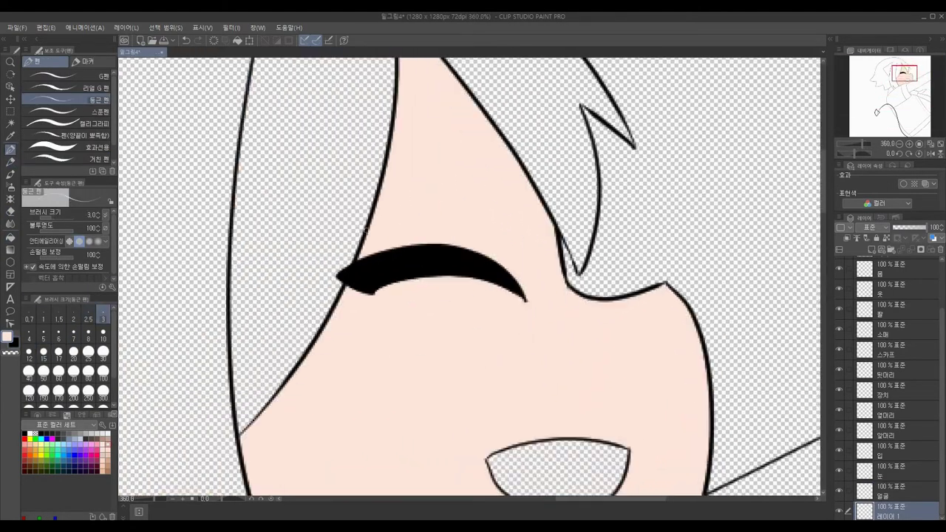
{"action": "scroll", "coordinate": [643, 234], "scroll_direction": "up", "scroll_amount": 2}
{"action": "scroll", "coordinate": [643, 234], "scroll_direction": "down", "scroll_amount": 5}
Name the face fill layer 얼굴색 and colour the small neck area in the skin tone on a separate layer named 목색
{"action": "key", "text": "g"}
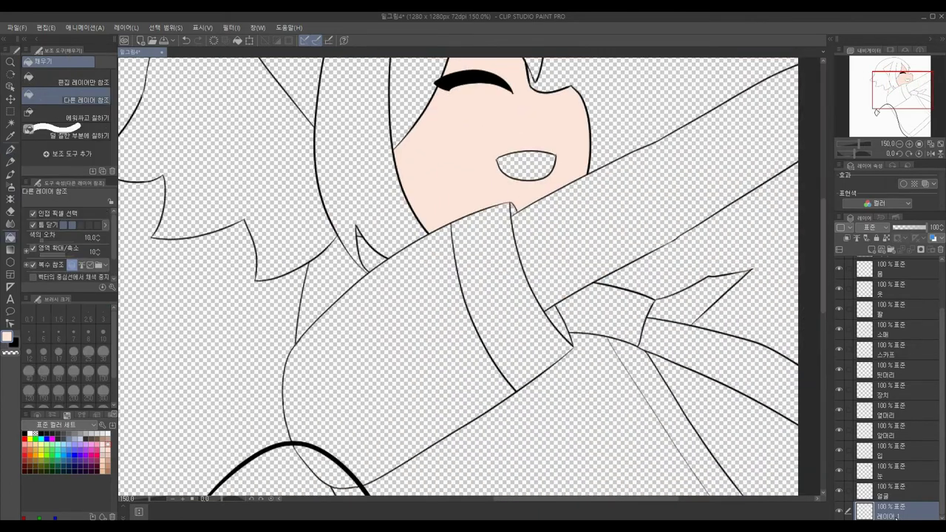
{"action": "left_click", "coordinate": [870, 252]}
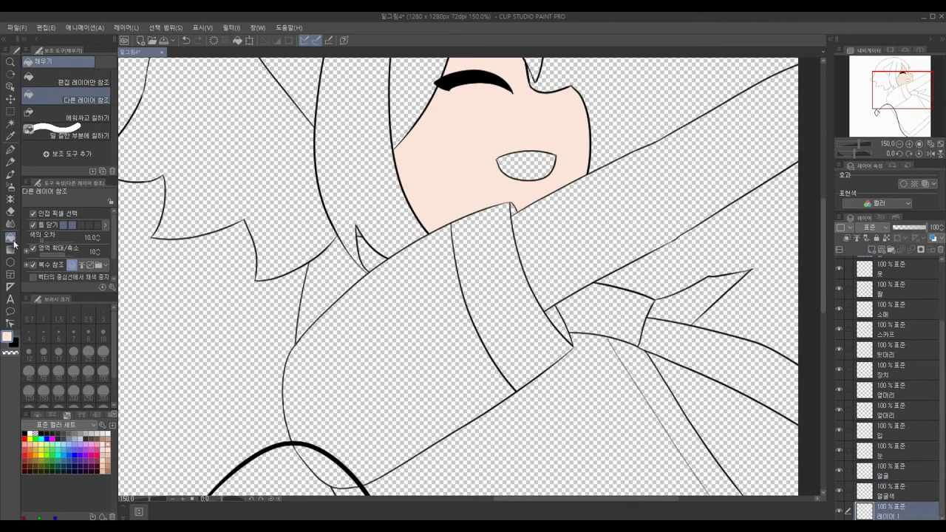
{"action": "key", "text": "p"}
{"action": "scroll", "coordinate": [510, 208], "scroll_direction": "up", "scroll_amount": 8}
{"action": "scroll", "coordinate": [429, 221], "scroll_direction": "down", "scroll_amount": 8}
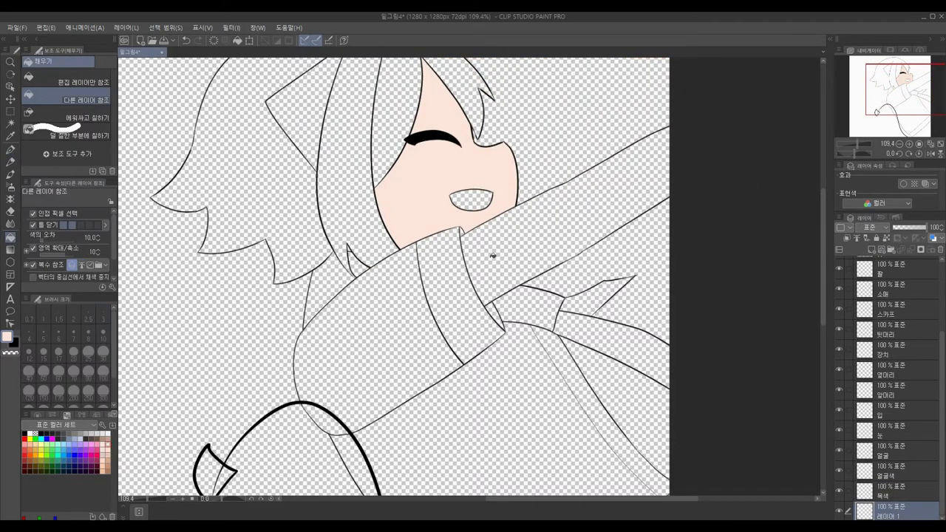
Fill the outstretched arm with the skin colour on its own layer, name it 팔색, and add another layer below
{"action": "scroll", "coordinate": [490, 257], "scroll_direction": "down", "scroll_amount": 4}
{"action": "scroll", "coordinate": [481, 249], "scroll_direction": "up", "scroll_amount": 6}
{"action": "scroll", "coordinate": [481, 248], "scroll_direction": "down", "scroll_amount": 4}
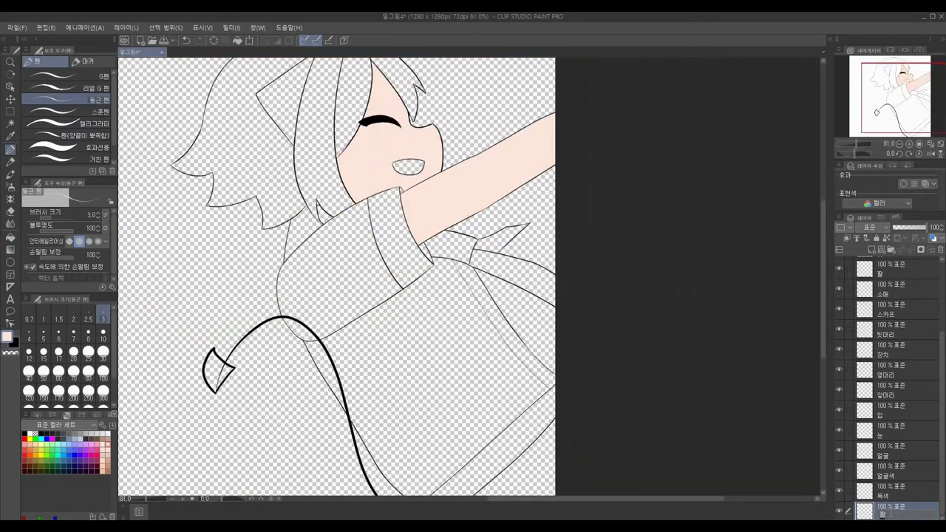
{"action": "scroll", "coordinate": [921, 490], "scroll_direction": "down", "scroll_amount": 1}
{"action": "left_click_drag", "start_coordinate": [921, 490], "coordinate": [921, 511]}
{"action": "scroll", "coordinate": [407, 221], "scroll_direction": "down", "scroll_amount": 2}
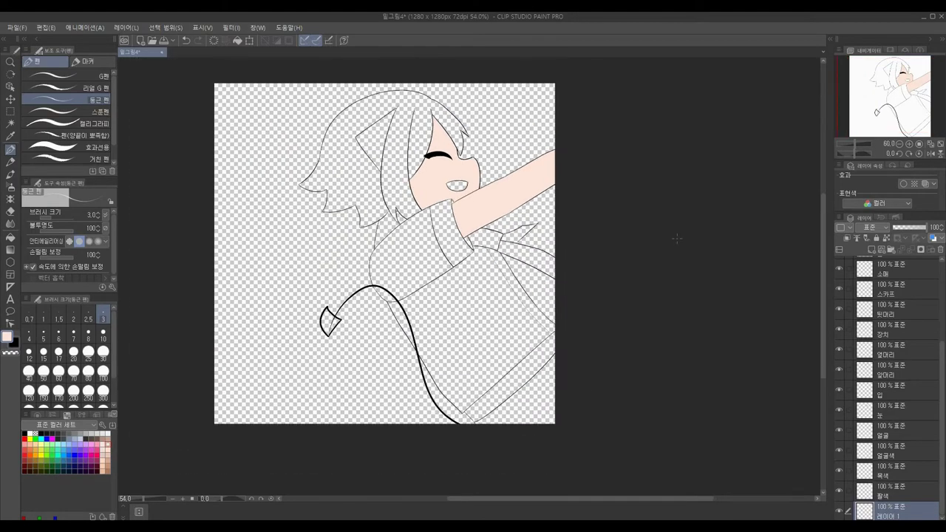
Fill all sections of the hair with a bright pink-red on the new bottom layer
{"action": "scroll", "coordinate": [407, 177], "scroll_direction": "up", "scroll_amount": 1}
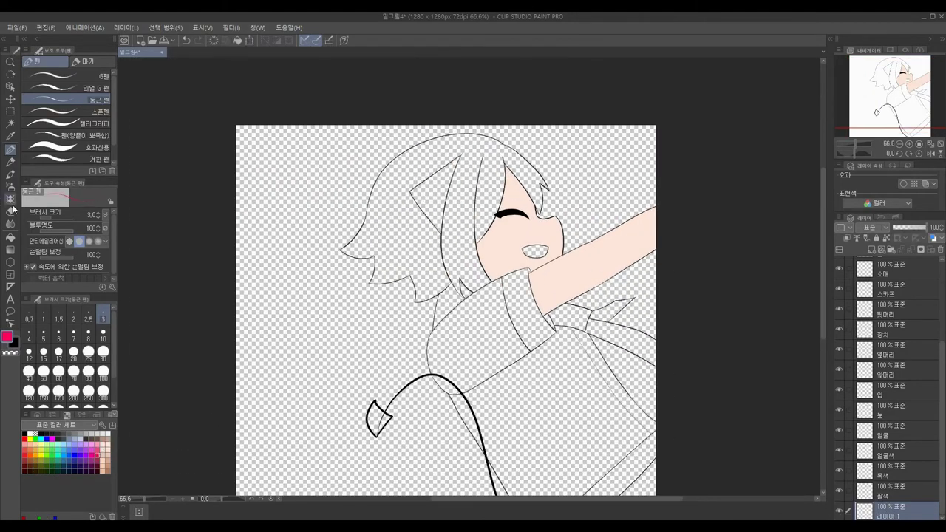
{"action": "left_click", "coordinate": [11, 236]}
{"action": "left_click", "coordinate": [450, 159]}
{"action": "scroll", "coordinate": [450, 152], "scroll_direction": "up", "scroll_amount": 10}
{"action": "key", "text": "p"}
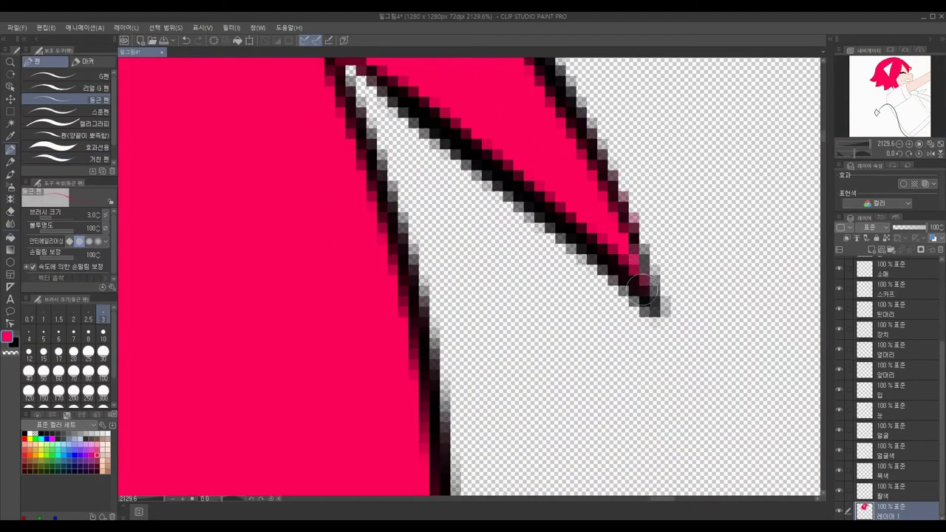
Touch up the pink-red hair fill at the strand tips and along the outlines with the size 3 round pen
{"action": "scroll", "coordinate": [643, 289], "scroll_direction": "down", "scroll_amount": 8}
{"action": "scroll", "coordinate": [643, 289], "scroll_direction": "up", "scroll_amount": 4}
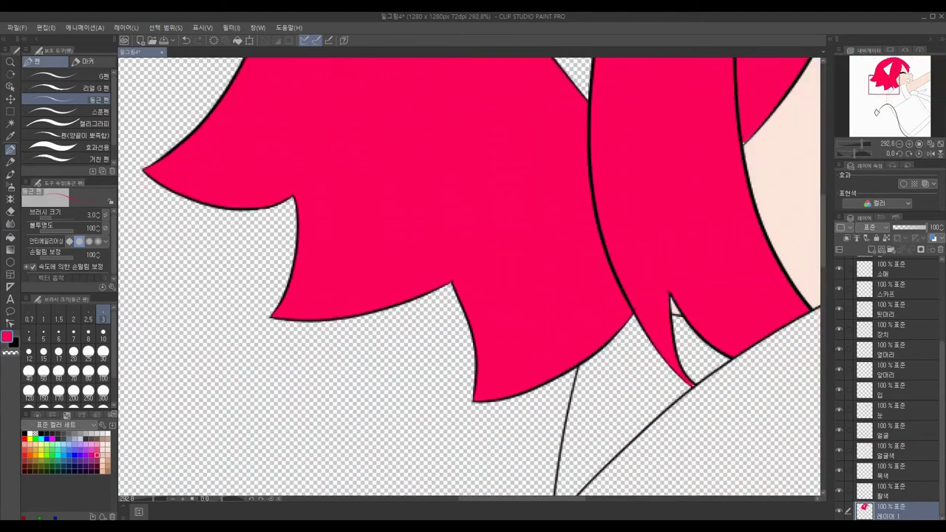
{"action": "scroll", "coordinate": [518, 242], "scroll_direction": "up", "scroll_amount": 2}
{"action": "left_click", "coordinate": [517, 242], "text": "ctrl+shift"}
{"action": "key", "text": "e"}
{"action": "left_click", "coordinate": [887, 510]}
{"action": "key", "text": "p"}
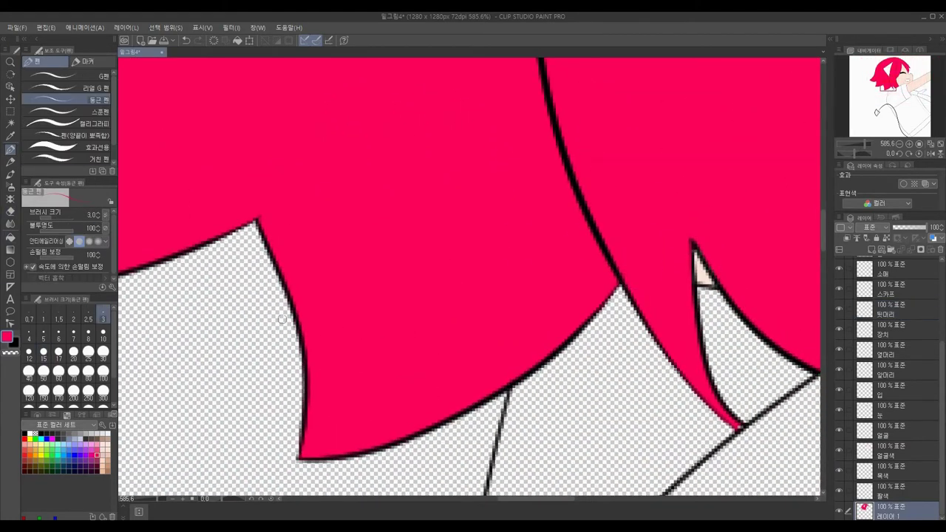
{"action": "scroll", "coordinate": [477, 168], "scroll_direction": "down", "scroll_amount": 2}
{"action": "scroll", "coordinate": [477, 167], "scroll_direction": "down", "scroll_amount": 6}
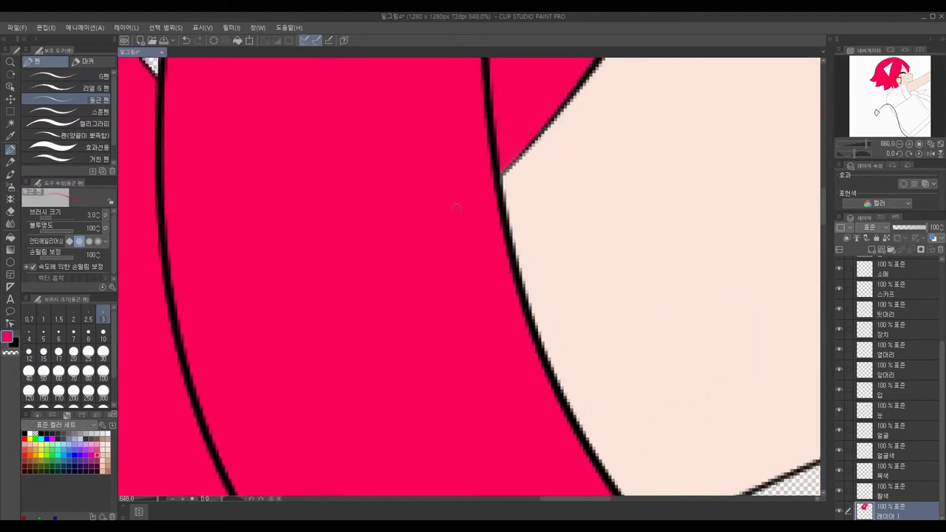
{"action": "scroll", "coordinate": [477, 167], "scroll_direction": "up", "scroll_amount": 2}
{"action": "scroll", "coordinate": [477, 167], "scroll_direction": "down", "scroll_amount": 2}
Turn the hair fill near-white with the Hue/Saturation/Luminosity correction and name its layer 머리색
{"action": "left_click", "coordinate": [46, 27]}
{"action": "mouse_move", "coordinate": [71, 252]}
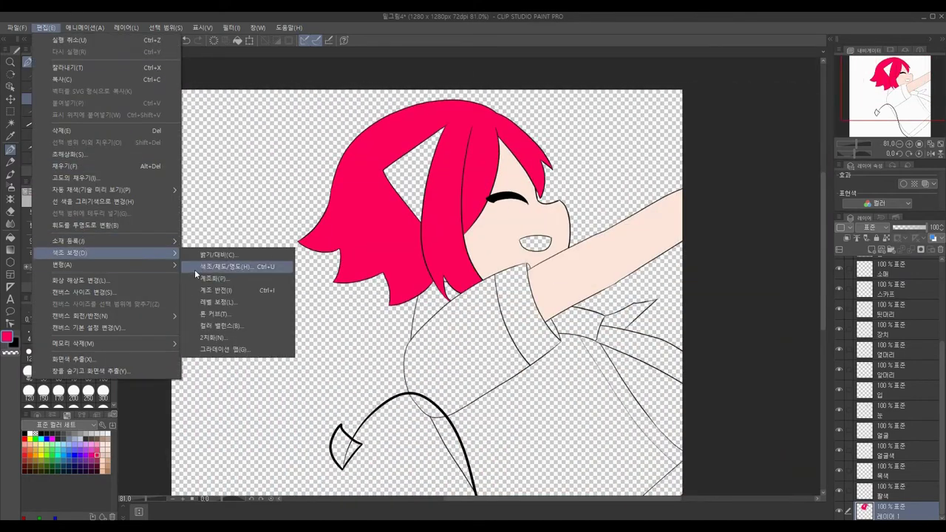
{"action": "left_click", "coordinate": [194, 270]}
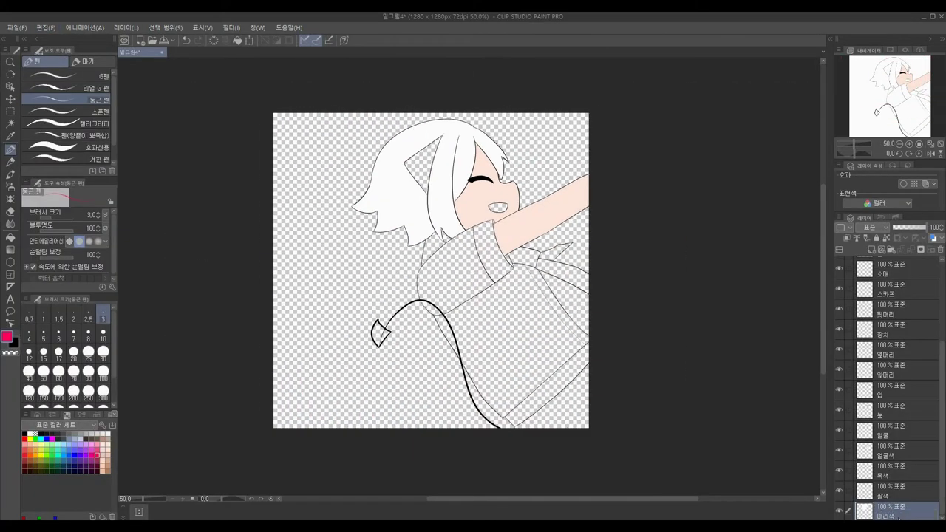
Add a layer below 머리색 and fill the angular hair ornament and the tail's tip with black
{"action": "left_click", "coordinate": [887, 516]}
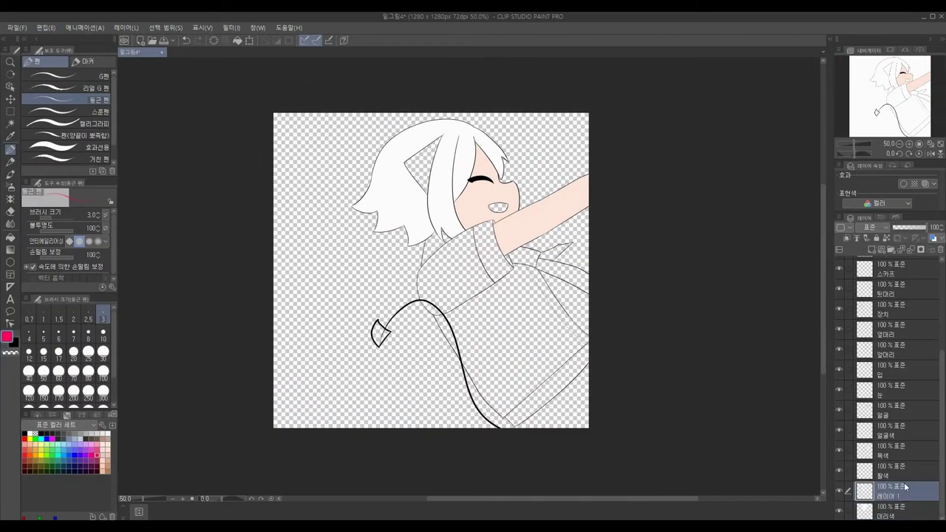
{"action": "key", "text": "g"}
{"action": "scroll", "coordinate": [345, 414], "scroll_direction": "up", "scroll_amount": 5}
{"action": "left_click", "coordinate": [361, 371]}
{"action": "key", "text": "p"}
{"action": "scroll", "coordinate": [404, 359], "scroll_direction": "up", "scroll_amount": 3}
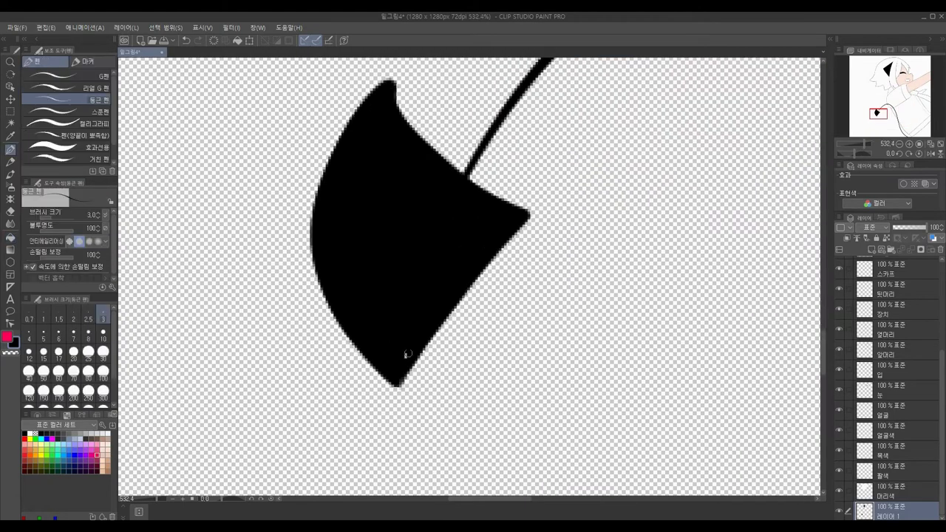
Touch up the corners of the black fills with the round pen and set the pen size to 30
{"action": "scroll", "coordinate": [370, 255], "scroll_direction": "down", "scroll_amount": 5}
{"action": "scroll", "coordinate": [577, 142], "scroll_direction": "up", "scroll_amount": 10}
{"action": "scroll", "coordinate": [577, 143], "scroll_direction": "down", "scroll_amount": 8}
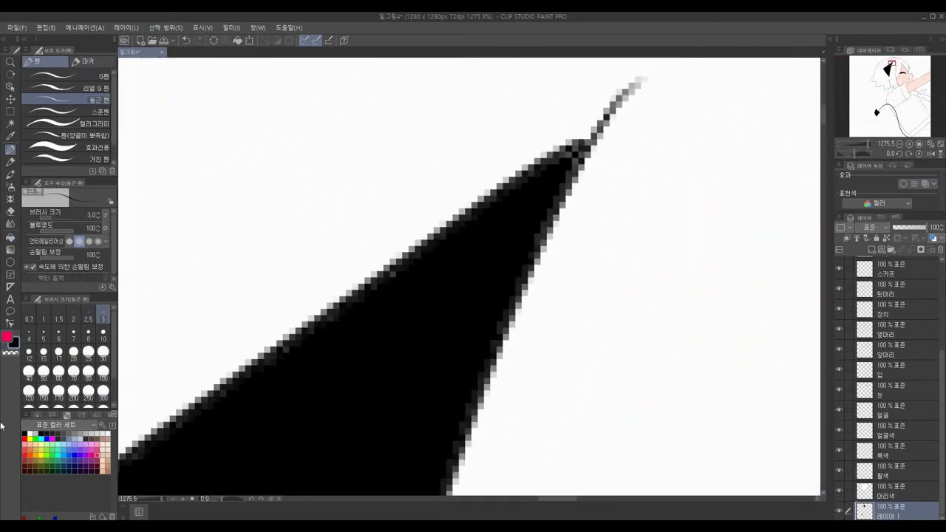
{"action": "left_click", "coordinate": [103, 352]}
{"action": "scroll", "coordinate": [449, 185], "scroll_direction": "down", "scroll_amount": 5}
On the 머리색 layer, erase the white overlapping the hair ornament's upper point with a size 7 eraser
{"action": "left_click", "coordinate": [887, 490]}
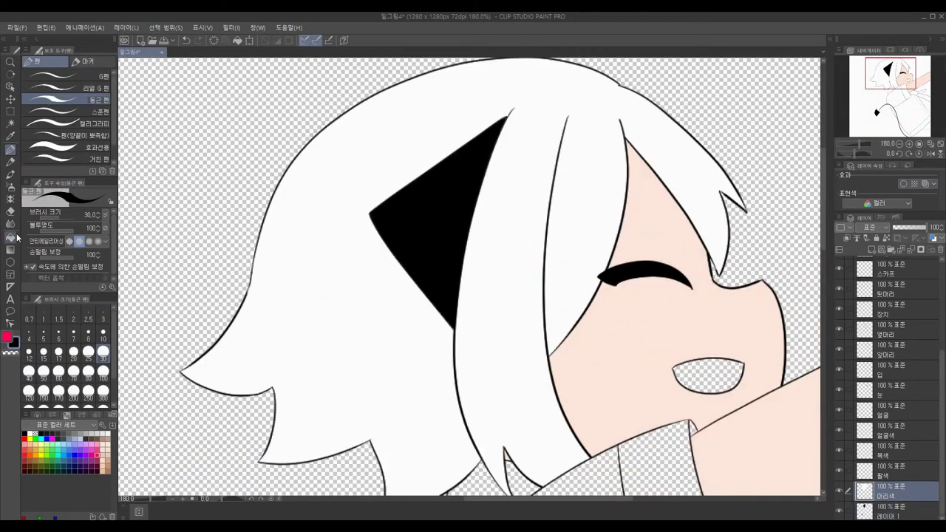
{"action": "key", "text": "e"}
{"action": "scroll", "coordinate": [510, 103], "scroll_direction": "up", "scroll_amount": 8}
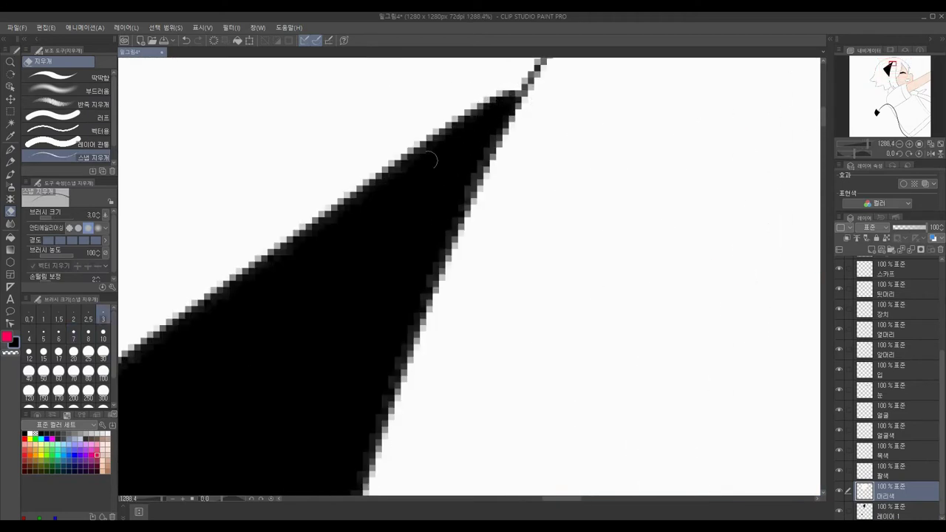
{"action": "key", "text": "bracketright"}
{"action": "key", "text": "bracketright"}
{"action": "key", "text": "bracketright"}
{"action": "key", "text": "bracketright"}
{"action": "scroll", "coordinate": [489, 155], "scroll_direction": "down", "scroll_amount": 3}
{"action": "scroll", "coordinate": [458, 281], "scroll_direction": "down", "scroll_amount": 3}
Erase the white fringe along the black hair ornament's remaining edges down to its lower point
{"action": "scroll", "coordinate": [480, 215], "scroll_direction": "up", "scroll_amount": 3}
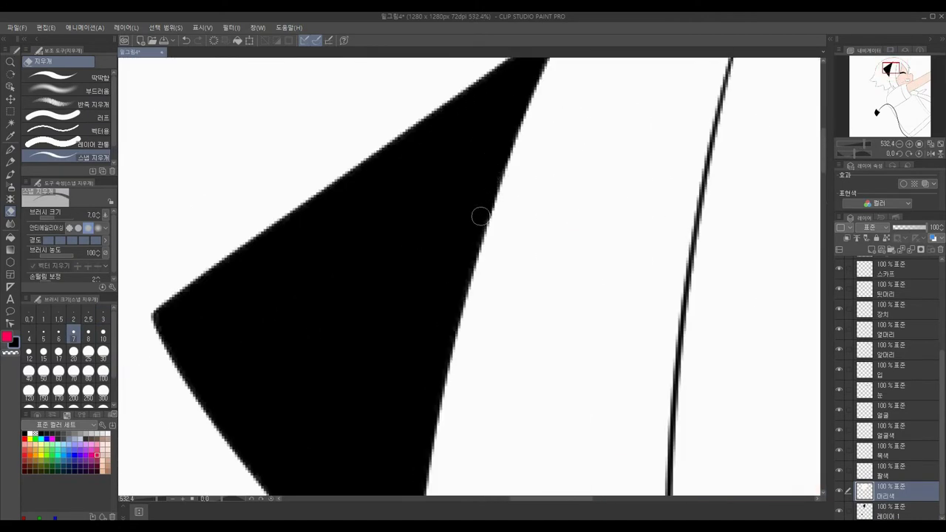
{"action": "scroll", "coordinate": [517, 218], "scroll_direction": "down", "scroll_amount": 3}
{"action": "scroll", "coordinate": [511, 146], "scroll_direction": "up", "scroll_amount": 3}
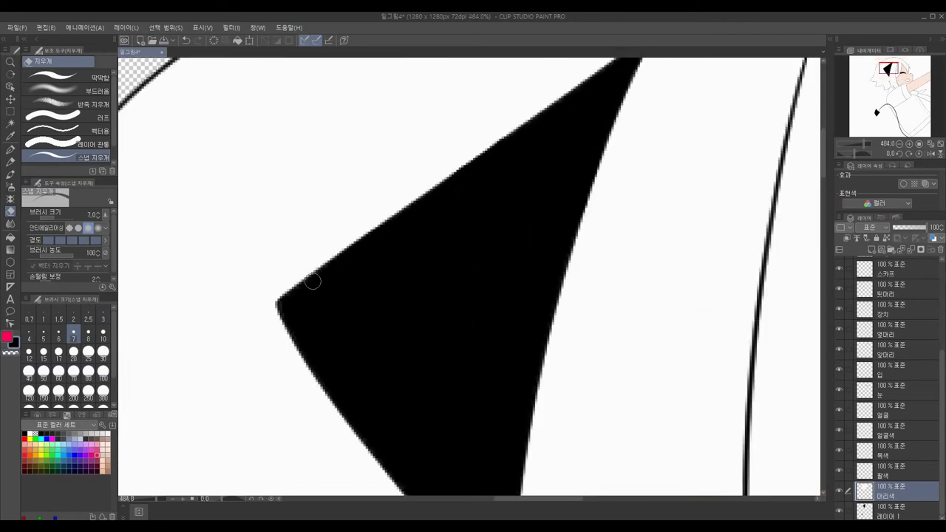
{"action": "scroll", "coordinate": [312, 281], "scroll_direction": "up", "scroll_amount": 3}
{"action": "scroll", "coordinate": [356, 237], "scroll_direction": "down", "scroll_amount": 3}
{"action": "scroll", "coordinate": [430, 397], "scroll_direction": "up", "scroll_amount": 3}
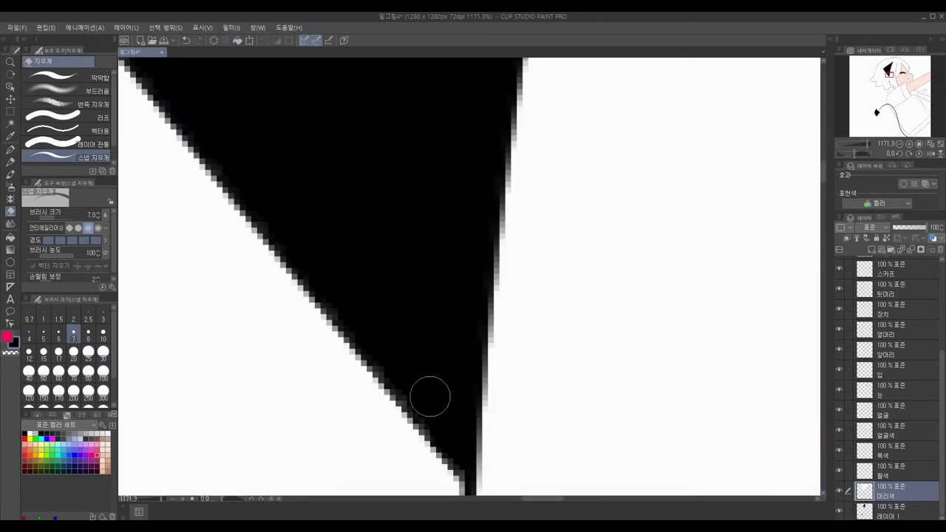
{"action": "scroll", "coordinate": [357, 326], "scroll_direction": "down", "scroll_amount": 10}
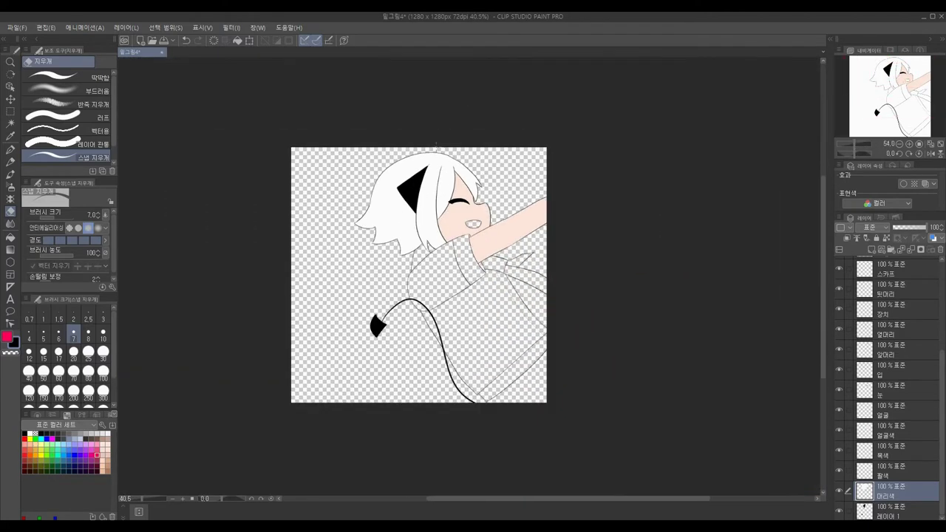
Name the black fill layer 검은색 and, on a new layer below it, fill the scarf area behind the neck dark green
{"action": "left_click", "coordinate": [862, 507]}
{"action": "left_click", "coordinate": [872, 250]}
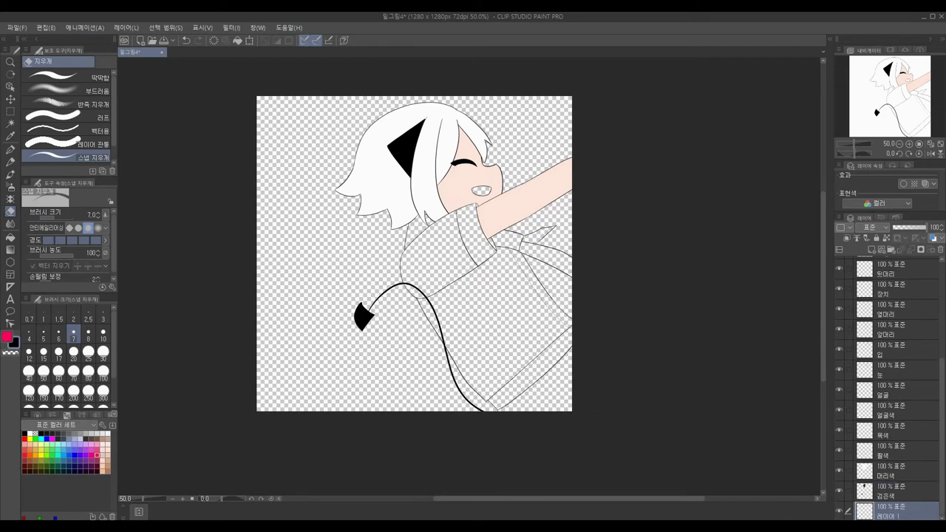
{"action": "key", "text": "g"}
{"action": "scroll", "coordinate": [444, 221], "scroll_direction": "up", "scroll_amount": 3}
{"action": "left_click", "coordinate": [403, 237]}
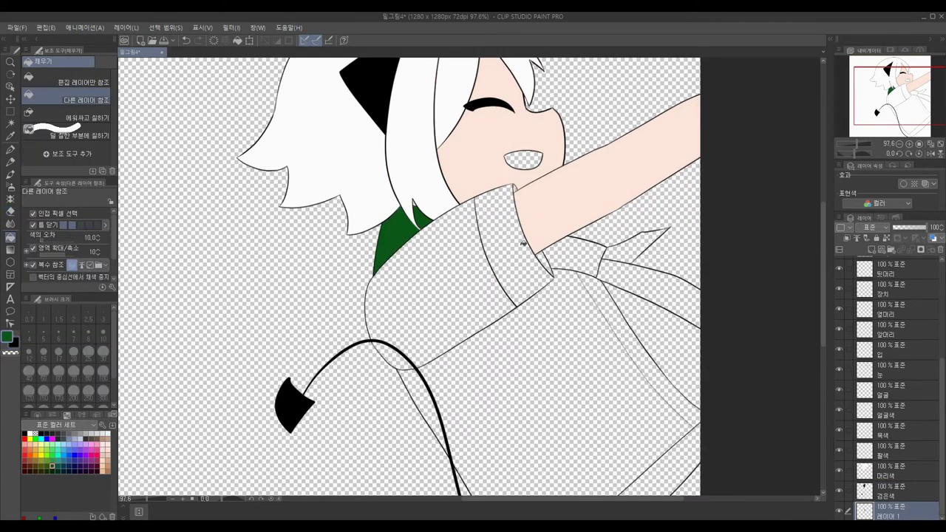
Fill the rest of the scarf, its knot and tails, and the band along the garment's hem with dark green
{"action": "left_click", "coordinate": [514, 237]}
{"action": "scroll", "coordinate": [514, 237], "scroll_direction": "up", "scroll_amount": 3}
{"action": "left_click", "coordinate": [702, 318]}
{"action": "scroll", "coordinate": [507, 217], "scroll_direction": "down", "scroll_amount": 3}
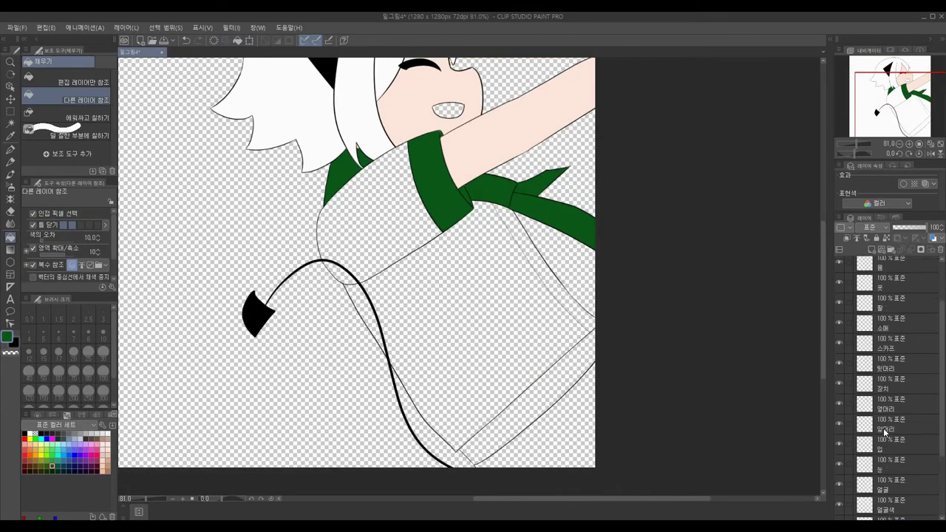
{"action": "key", "text": "p"}
{"action": "scroll", "coordinate": [281, 89], "scroll_direction": "up", "scroll_amount": 10}
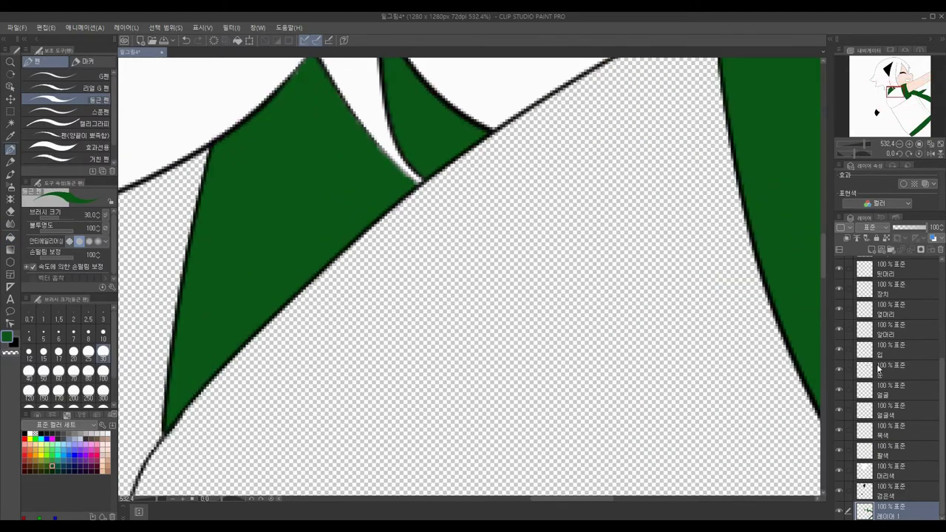
On the 머리색 layer, erase the white spilling past the hair strand's outline onto the green scarf
{"action": "left_click", "coordinate": [887, 471]}
{"action": "key", "text": "e"}
{"action": "scroll", "coordinate": [399, 167], "scroll_direction": "up", "scroll_amount": 4}
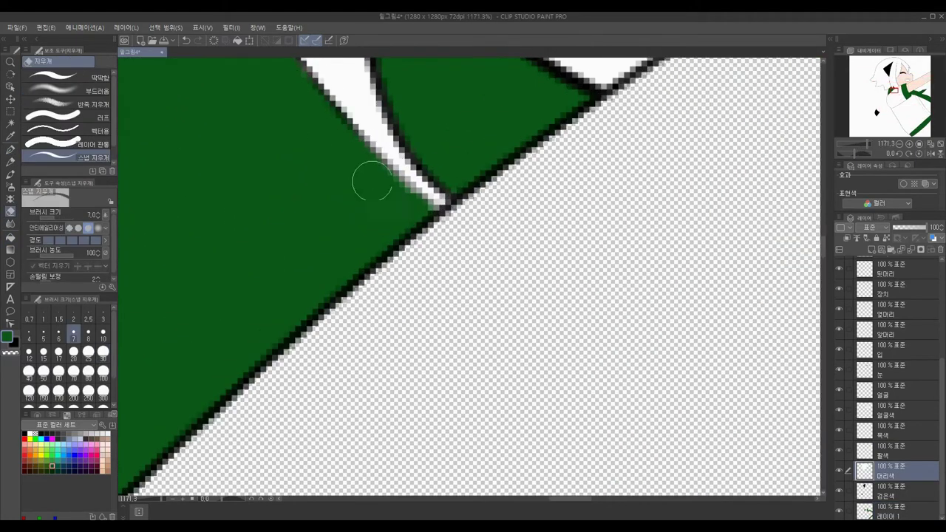
{"action": "scroll", "coordinate": [339, 143], "scroll_direction": "down", "scroll_amount": 2}
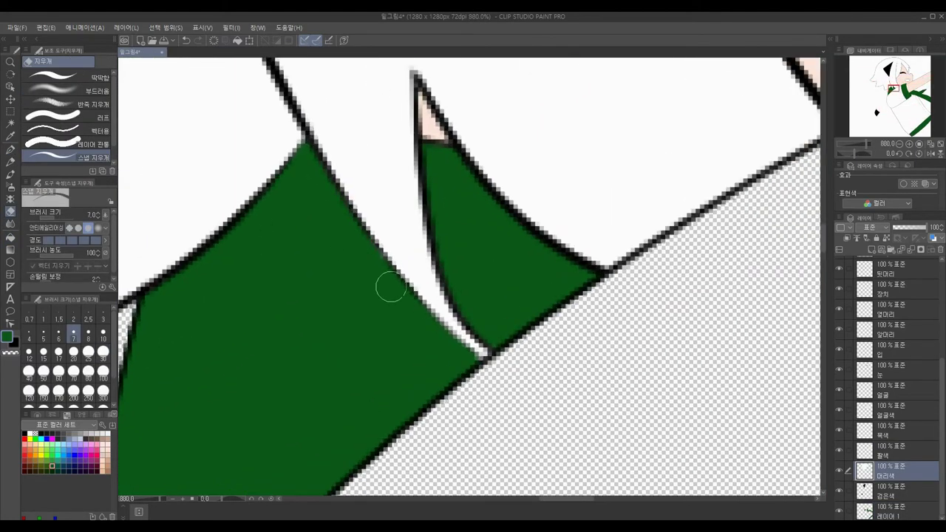
Erase the skin colour spilling past the outline at the sleeve cuff's upper corner on the 얼굴색 and 팔색 layers
{"action": "scroll", "coordinate": [145, 150], "scroll_direction": "up", "scroll_amount": 3}
{"action": "left_click", "coordinate": [555, 170], "text": "ctrl+shift"}
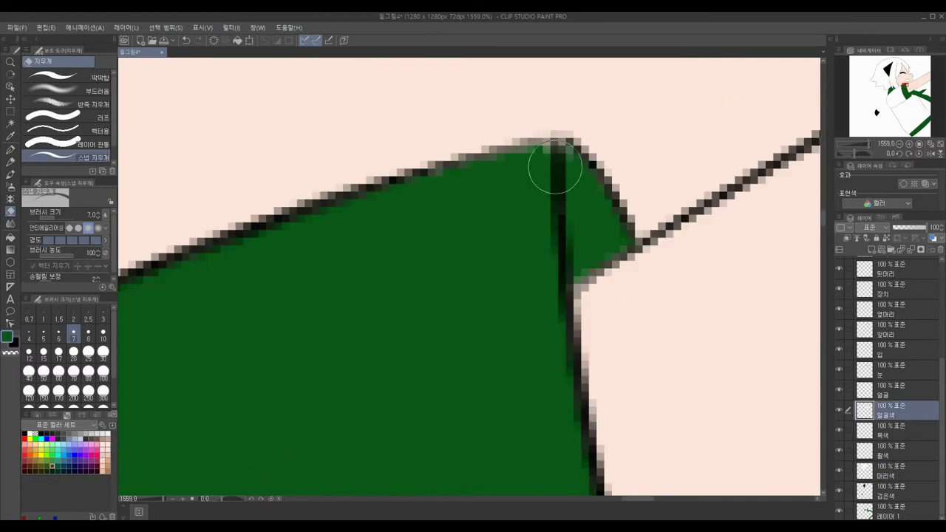
{"action": "scroll", "coordinate": [803, 247], "scroll_direction": "up", "scroll_amount": 1}
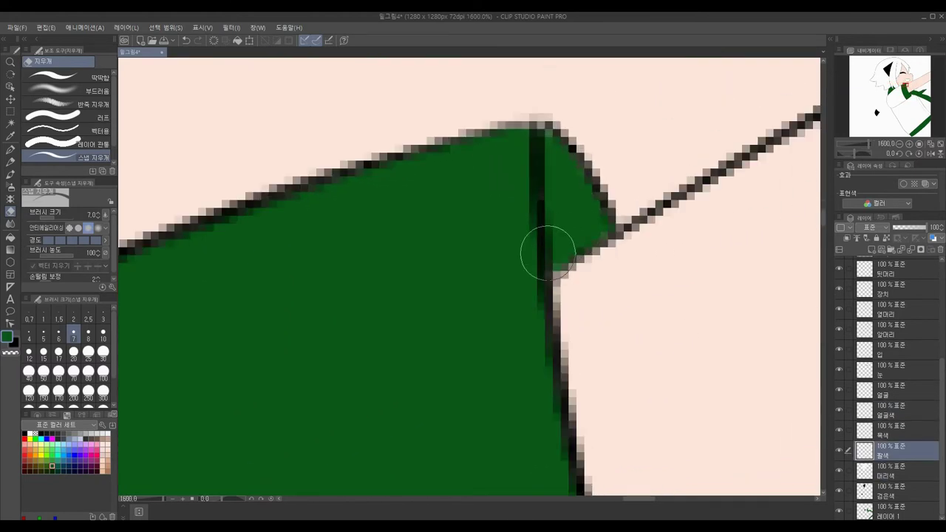
{"action": "left_click", "coordinate": [545, 254], "text": "ctrl+shift"}
{"action": "key", "text": "p"}
{"action": "key", "text": "e"}
{"action": "left_click", "coordinate": [545, 158], "text": "ctrl+shift"}
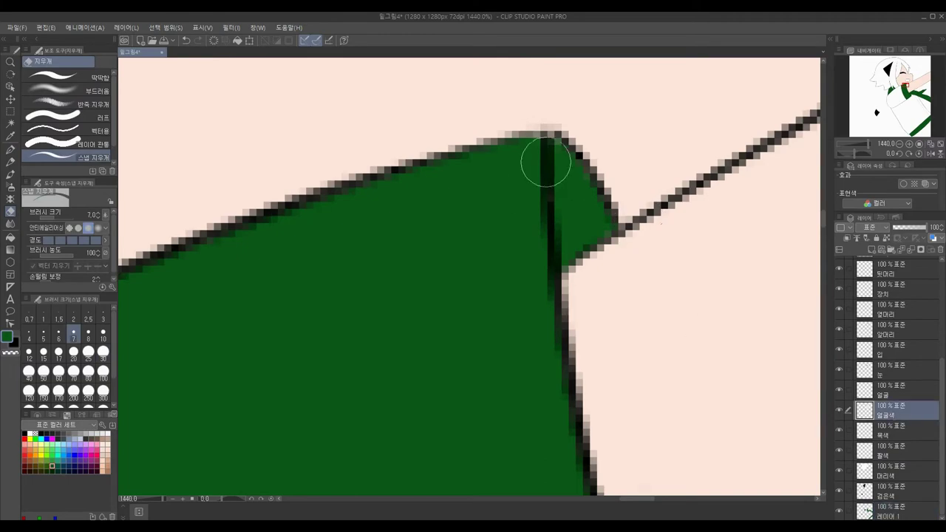
On the green fill layer, touch up the small gaps around the cuff's pointed fold with a size 10 round pen
{"action": "scroll", "coordinate": [545, 153], "scroll_direction": "down", "scroll_amount": 4}
{"action": "left_click", "coordinate": [878, 516]}
{"action": "key", "text": "p"}
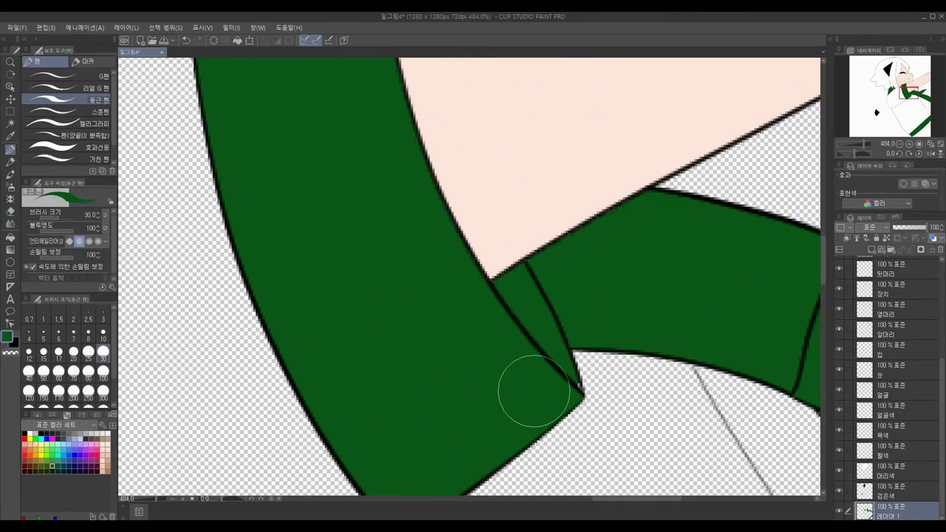
{"action": "scroll", "coordinate": [534, 392], "scroll_direction": "up", "scroll_amount": 2}
{"action": "key", "text": "bracketleft"}
{"action": "key", "text": "bracketleft"}
{"action": "key", "text": "bracketleft"}
{"action": "key", "text": "bracketleft"}
{"action": "key", "text": "bracketleft"}
{"action": "key", "text": "bracketleft"}
{"action": "scroll", "coordinate": [496, 317], "scroll_direction": "down", "scroll_amount": 2}
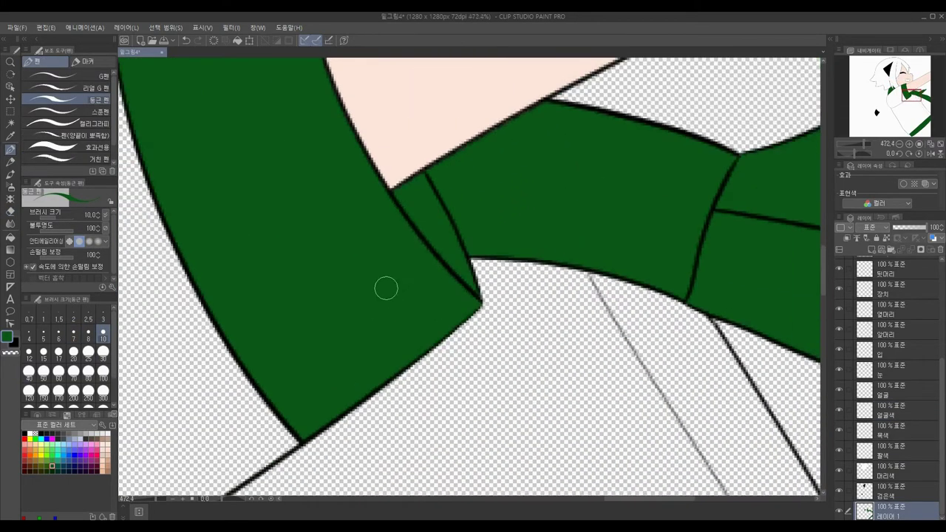
{"action": "scroll", "coordinate": [577, 123], "scroll_direction": "up", "scroll_amount": 2}
{"action": "scroll", "coordinate": [606, 148], "scroll_direction": "down", "scroll_amount": 2}
Fill the narrow gaps at the pointed tip of the short scarf tail with green, using pen size 3
{"action": "key", "text": "bracketleft"}
{"action": "key", "text": "bracketleft"}
{"action": "key", "text": "bracketleft"}
{"action": "key", "text": "bracketleft"}
{"action": "key", "text": "bracketleft"}
{"action": "key", "text": "bracketleft"}
{"action": "scroll", "coordinate": [637, 184], "scroll_direction": "up", "scroll_amount": 4}
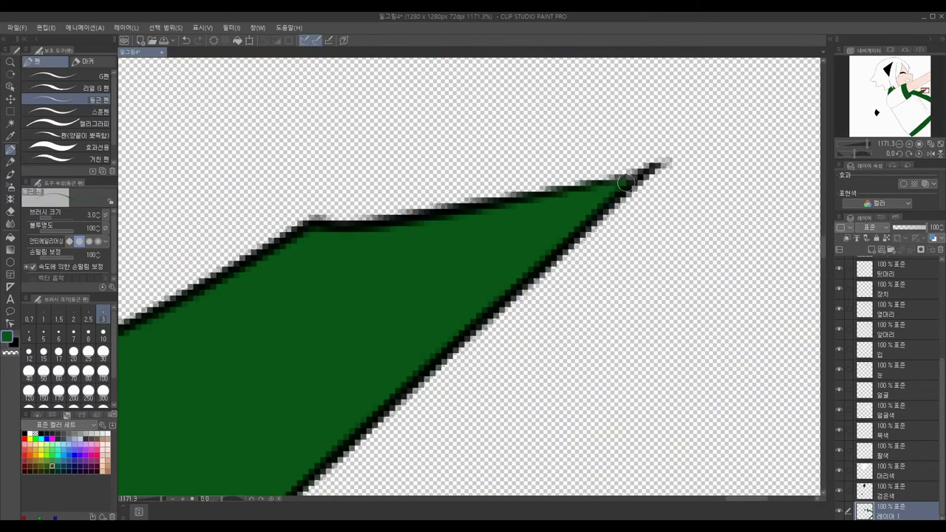
{"action": "scroll", "coordinate": [625, 183], "scroll_direction": "down", "scroll_amount": 3}
{"action": "scroll", "coordinate": [338, 279], "scroll_direction": "up", "scroll_amount": 3}
{"action": "scroll", "coordinate": [887, 342], "scroll_direction": "up", "scroll_amount": 3}
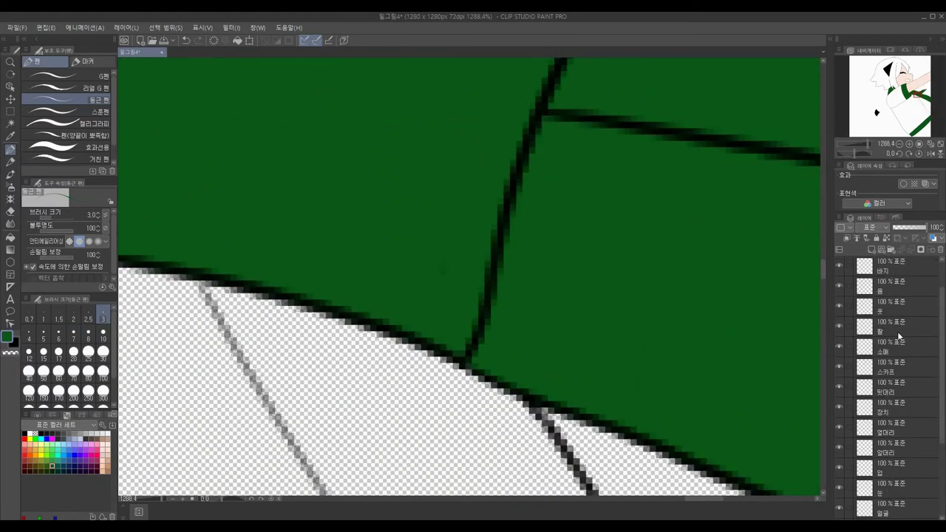
{"action": "scroll", "coordinate": [900, 336], "scroll_direction": "down", "scroll_amount": 2}
{"action": "left_click", "coordinate": [900, 336]}
{"action": "key", "text": "e"}
{"action": "left_click", "coordinate": [900, 474]}
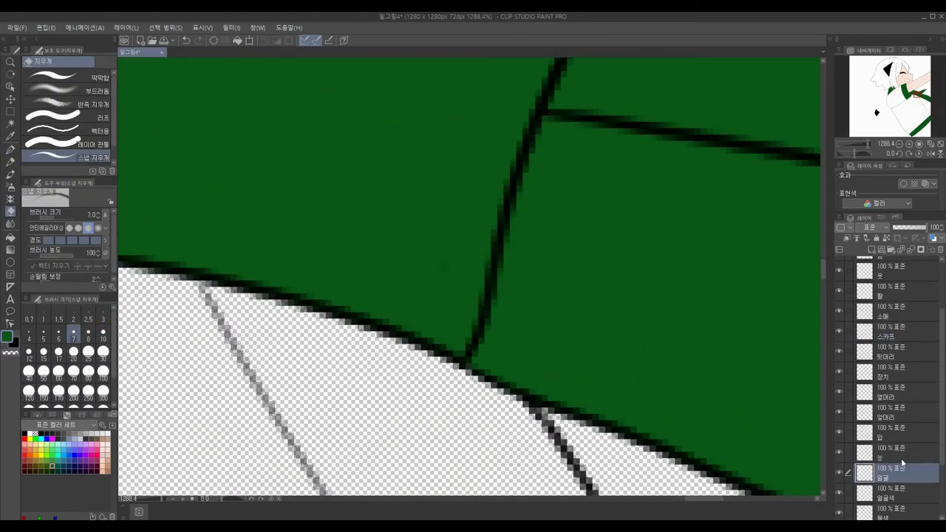
{"action": "key", "text": "alt+bracketright"}
{"action": "key", "text": "alt+bracketright"}
{"action": "key", "text": "alt+bracketright"}
{"action": "key", "text": "alt+bracketright"}
{"action": "key", "text": "alt+bracketright"}
{"action": "key", "text": "alt+bracketright"}
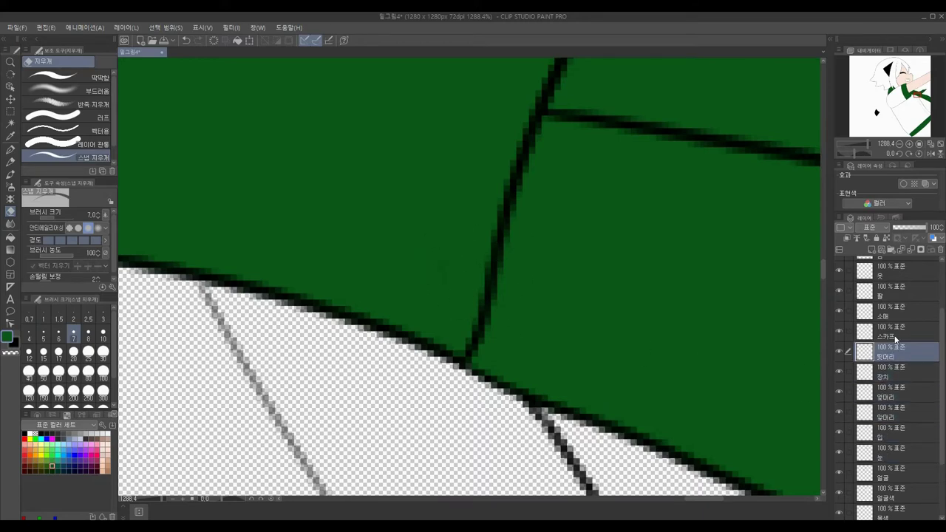
{"action": "key", "text": "alt+bracketright"}
{"action": "key", "text": "alt+bracketright"}
{"action": "key", "text": "alt+bracketright"}
Touch up the green of the scarf tails beside the knot and of the hem band, using pen sizes 3 and 15
{"action": "scroll", "coordinate": [918, 432], "scroll_direction": "down", "scroll_amount": 2}
{"action": "scroll", "coordinate": [712, 91], "scroll_direction": "down", "scroll_amount": 3}
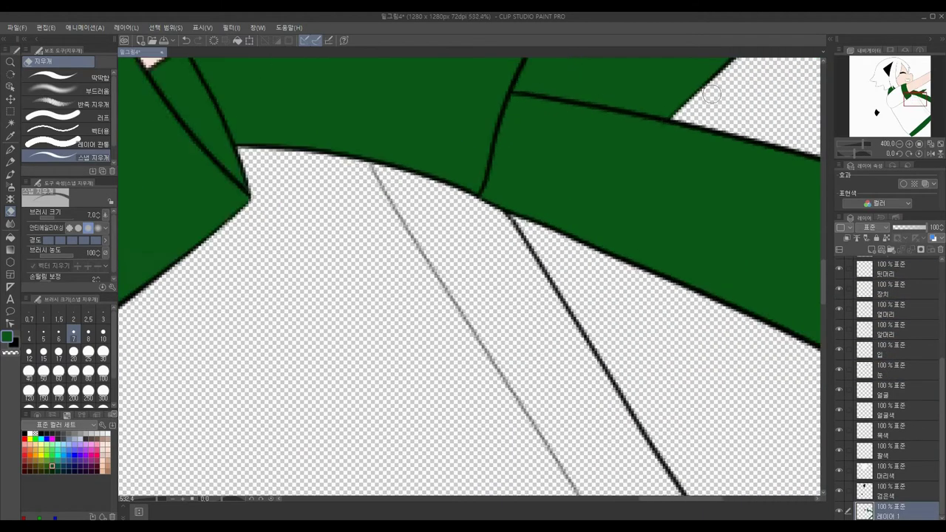
{"action": "scroll", "coordinate": [712, 91], "scroll_direction": "up", "scroll_amount": 4}
{"action": "scroll", "coordinate": [890, 285], "scroll_direction": "up", "scroll_amount": 1}
{"action": "scroll", "coordinate": [609, 189], "scroll_direction": "down", "scroll_amount": 3}
{"action": "key", "text": "p"}
{"action": "left_click", "coordinate": [724, 362], "text": "ctrl+shift"}
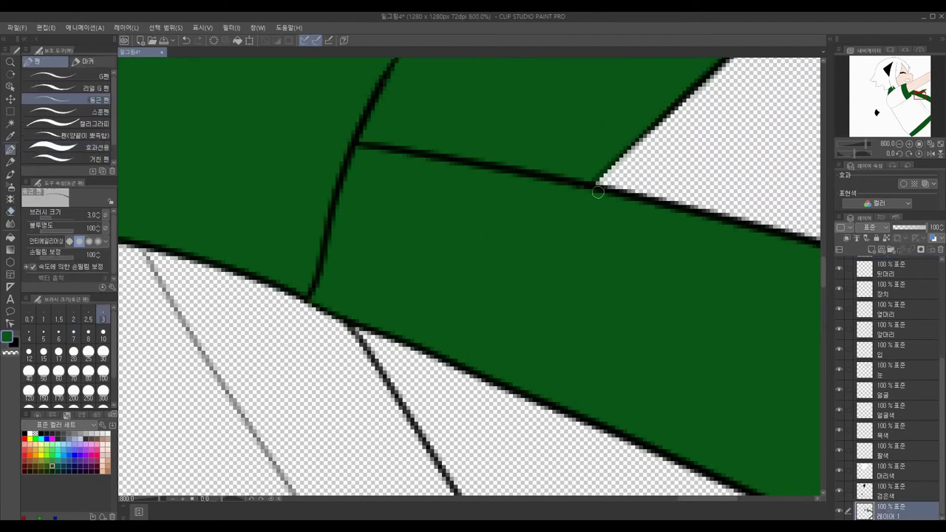
{"action": "scroll", "coordinate": [561, 178], "scroll_direction": "up", "scroll_amount": 3}
{"action": "left_click", "coordinate": [44, 352]}
{"action": "scroll", "coordinate": [606, 195], "scroll_direction": "down", "scroll_amount": 10}
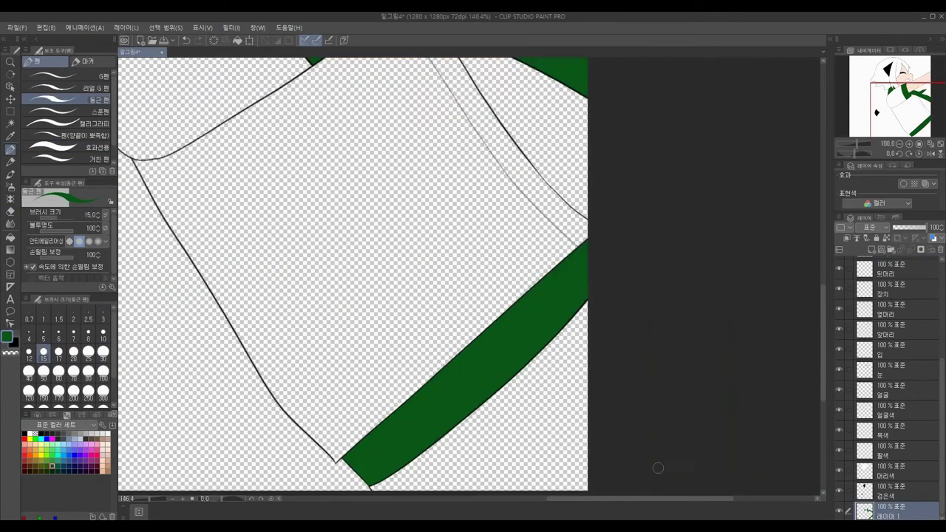
Name the green layer 녹색 and, on a new layer below it, fill the garment's sleeve and body with bright pink
{"action": "scroll", "coordinate": [435, 346], "scroll_direction": "down", "scroll_amount": 3}
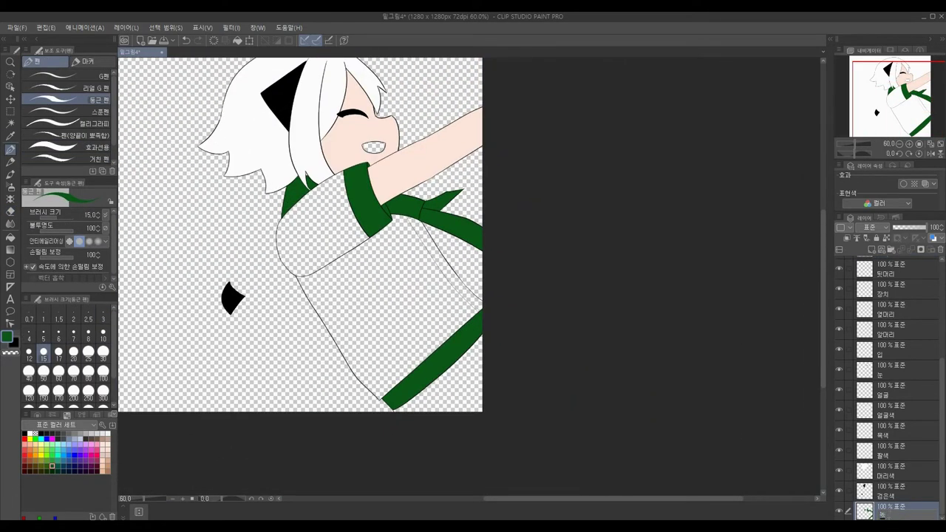
{"action": "key", "text": "alt+["}
{"action": "left_click", "coordinate": [10, 237]}
{"action": "left_click", "coordinate": [355, 311]}
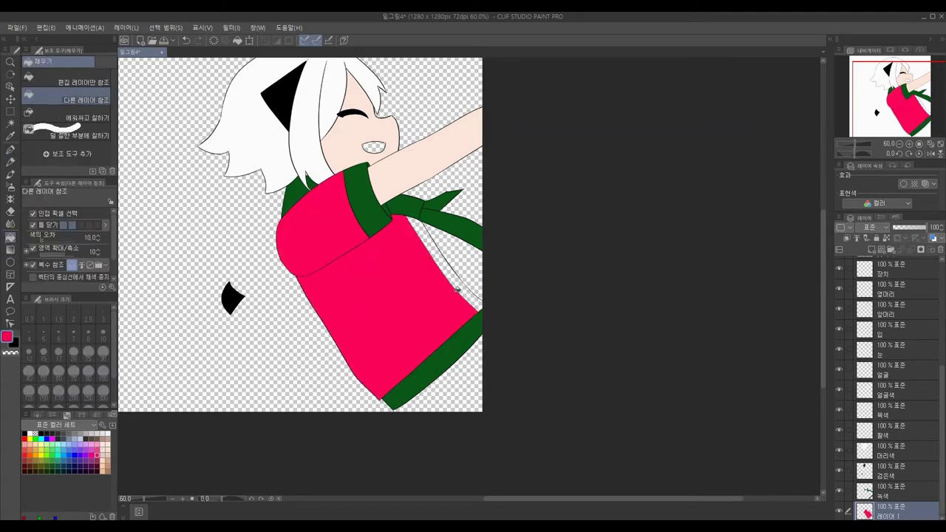
Fill the small gaps along the sleeve's lower outline, where it meets the garment's side, with pink at pen size 15
{"action": "key", "text": "p"}
{"action": "scroll", "coordinate": [327, 215], "scroll_direction": "up", "scroll_amount": 6}
{"action": "scroll", "coordinate": [387, 359], "scroll_direction": "up", "scroll_amount": 4}
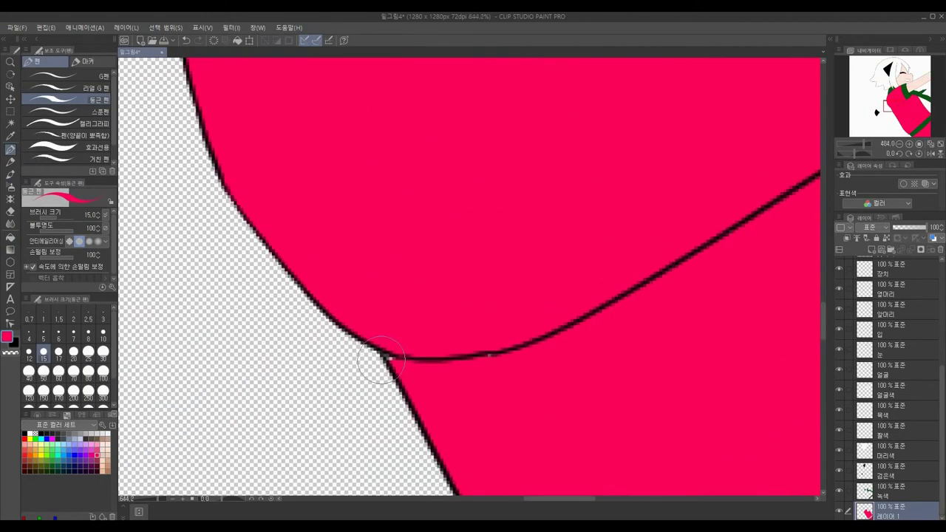
{"action": "scroll", "coordinate": [380, 274], "scroll_direction": "down", "scroll_amount": 5}
{"action": "scroll", "coordinate": [343, 126], "scroll_direction": "up", "scroll_amount": 3}
{"action": "scroll", "coordinate": [343, 126], "scroll_direction": "down", "scroll_amount": 3}
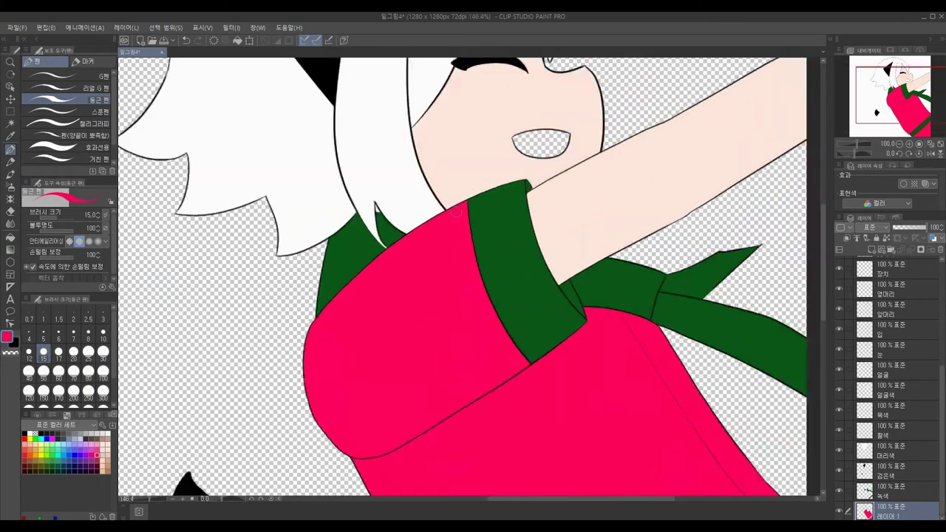
Fill the remaining gaps around the sleeve cuff, under the scarf knot and along the garment's front edge with pink
{"action": "scroll", "coordinate": [382, 251], "scroll_direction": "up", "scroll_amount": 3}
{"action": "scroll", "coordinate": [243, 205], "scroll_direction": "down", "scroll_amount": 2}
{"action": "scroll", "coordinate": [509, 334], "scroll_direction": "up", "scroll_amount": 2}
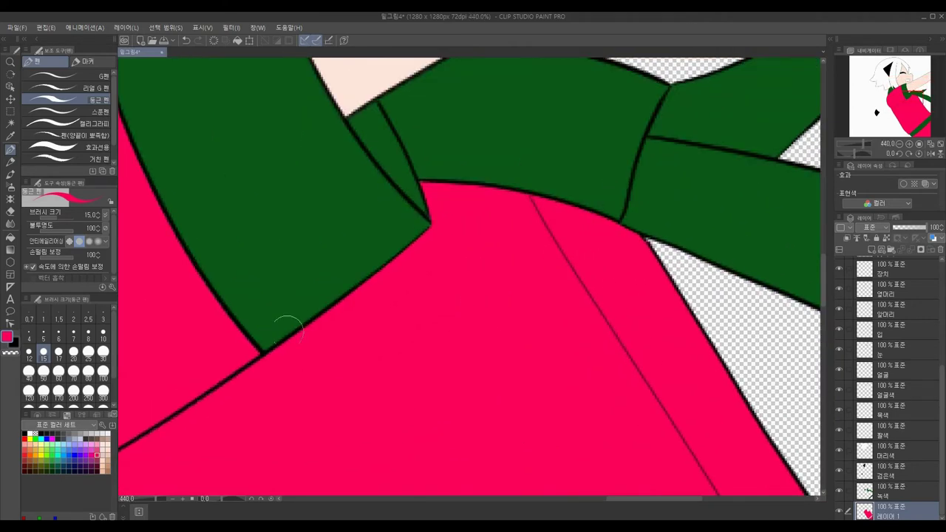
{"action": "scroll", "coordinate": [288, 327], "scroll_direction": "down", "scroll_amount": 1}
{"action": "scroll", "coordinate": [288, 327], "scroll_direction": "up", "scroll_amount": 3}
{"action": "scroll", "coordinate": [211, 298], "scroll_direction": "down", "scroll_amount": 3}
{"action": "scroll", "coordinate": [545, 190], "scroll_direction": "up", "scroll_amount": 2}
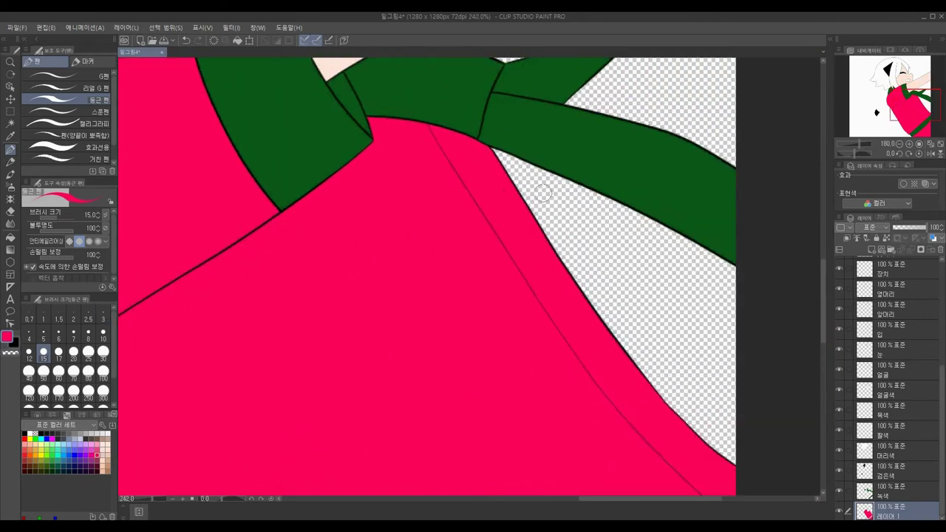
{"action": "scroll", "coordinate": [585, 454], "scroll_direction": "up", "scroll_amount": 1}
{"action": "scroll", "coordinate": [585, 453], "scroll_direction": "down", "scroll_amount": 2}
{"action": "scroll", "coordinate": [569, 361], "scroll_direction": "down", "scroll_amount": 1}
Complete the pink fill around and below the green hem band, cleaning the notch where the band meets the garment's corner
{"action": "scroll", "coordinate": [497, 425], "scroll_direction": "down", "scroll_amount": 2}
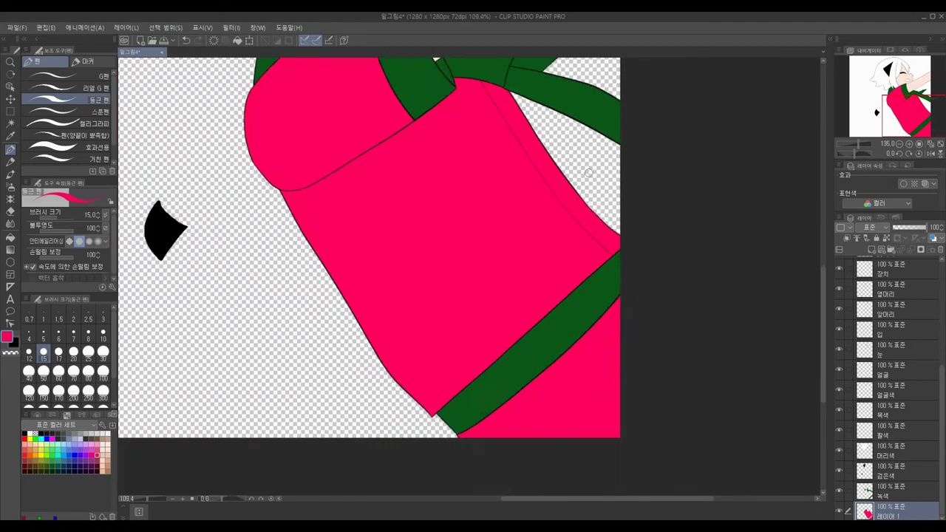
{"action": "scroll", "coordinate": [454, 395], "scroll_direction": "up", "scroll_amount": 4}
{"action": "scroll", "coordinate": [312, 474], "scroll_direction": "down", "scroll_amount": 1}
{"action": "scroll", "coordinate": [312, 474], "scroll_direction": "up", "scroll_amount": 2}
{"action": "scroll", "coordinate": [329, 366], "scroll_direction": "up", "scroll_amount": 1}
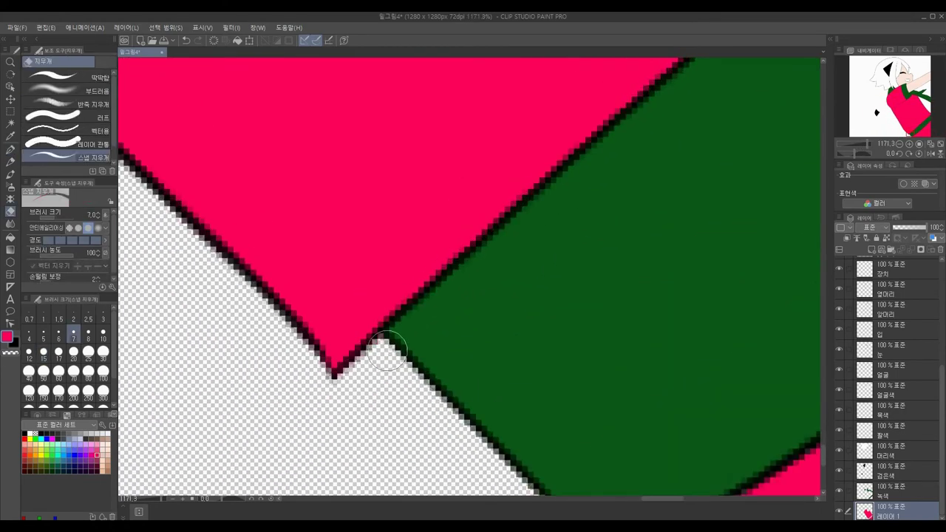
{"action": "scroll", "coordinate": [329, 366], "scroll_direction": "down", "scroll_amount": 2}
{"action": "scroll", "coordinate": [691, 167], "scroll_direction": "down", "scroll_amount": 2}
{"action": "scroll", "coordinate": [691, 167], "scroll_direction": "down", "scroll_amount": 1}
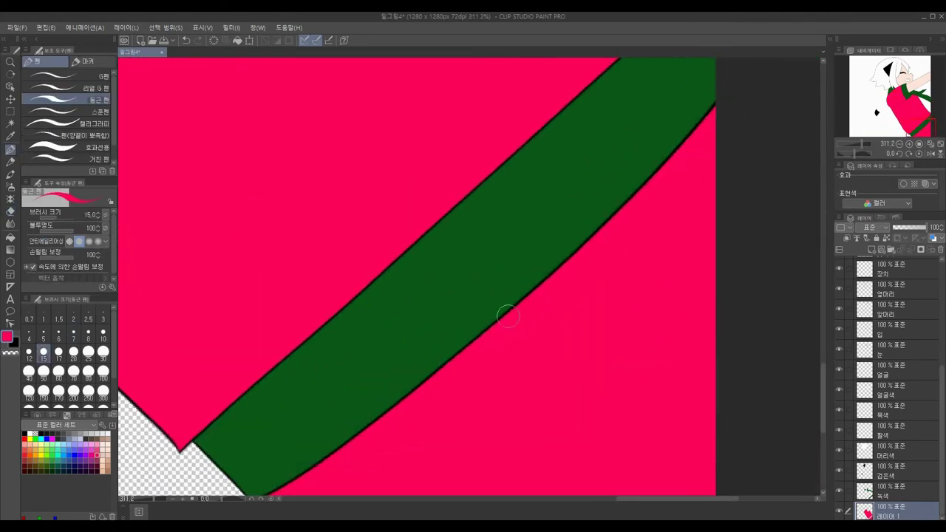
Turn the pink garment fill white by setting its luminosity to 100, and name its layer 흰색
{"action": "scroll", "coordinate": [503, 312], "scroll_direction": "down", "scroll_amount": 3}
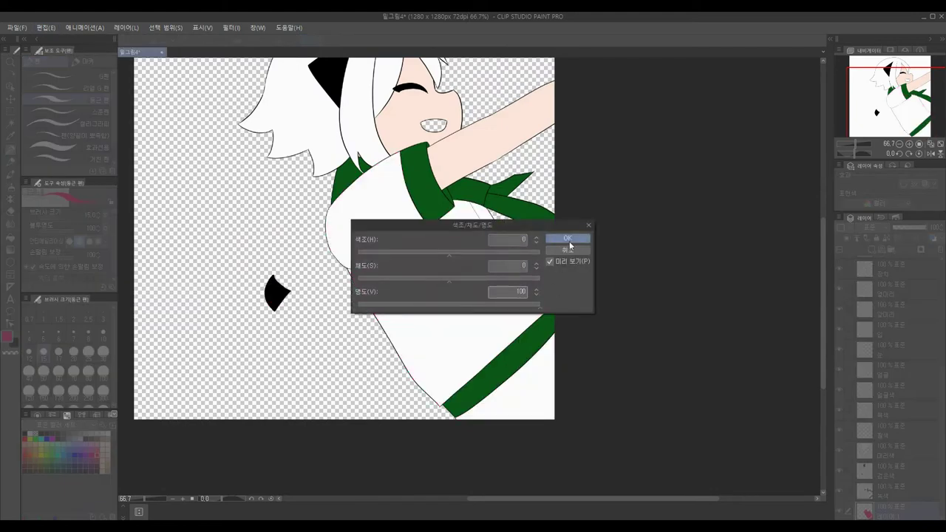
{"action": "left_click", "coordinate": [570, 243]}
Add the black curved tail line running from the tail tip to the garment's lower corner
{"action": "key", "text": "ctrl+shift+n"}
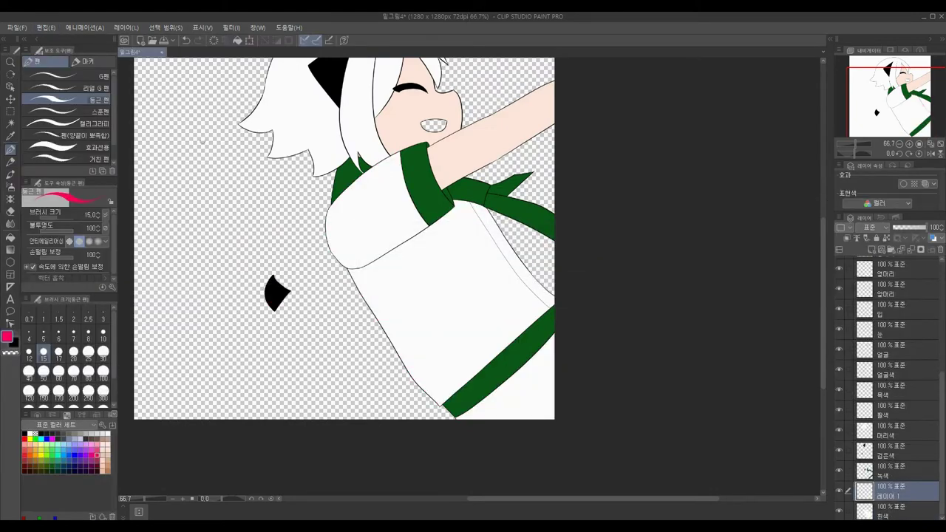
{"action": "key", "text": "ctrl+z"}
{"action": "left_click_drag", "start_coordinate": [285, 285], "coordinate": [438, 419]}
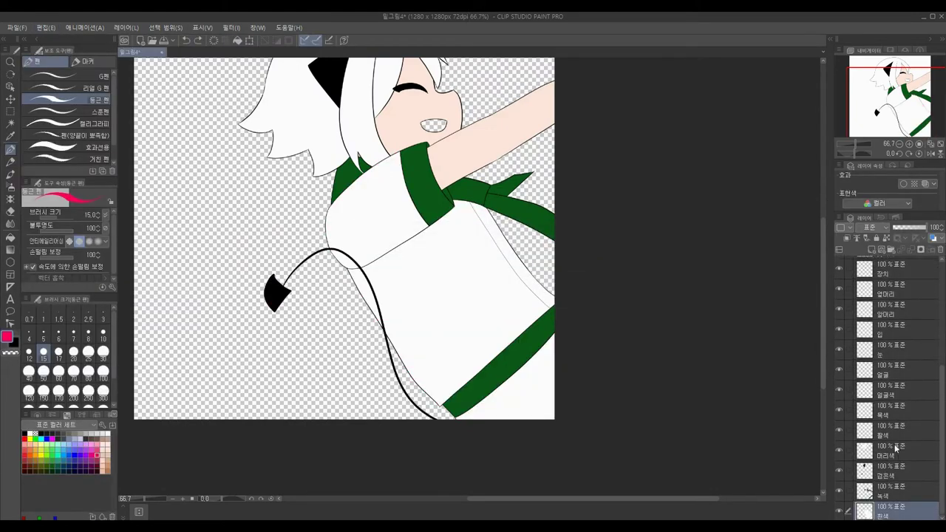
On a new layer below the white one, fill the mouth with red up to its corners
{"action": "key", "text": "ctrl+shift+n"}
{"action": "key", "text": "g"}
{"action": "scroll", "coordinate": [435, 122], "scroll_direction": "up", "scroll_amount": 10}
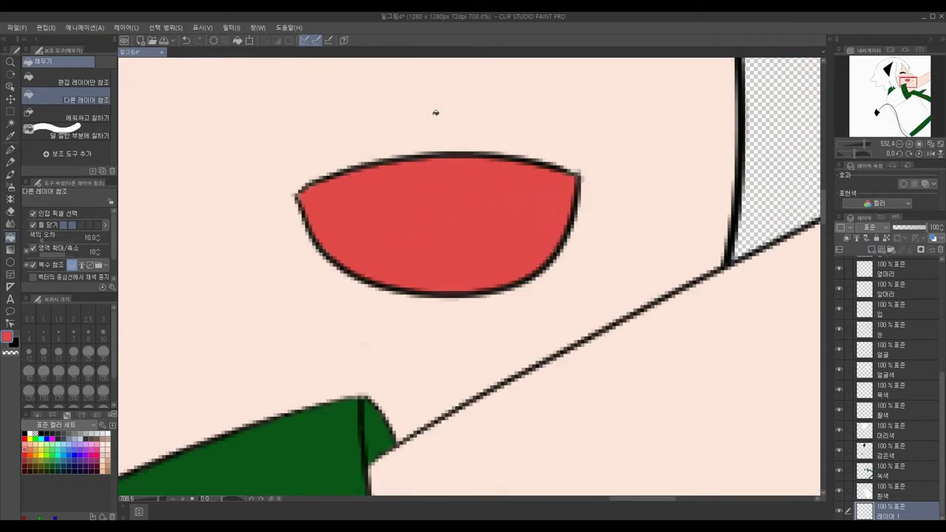
{"action": "scroll", "coordinate": [436, 118], "scroll_direction": "up", "scroll_amount": 1}
{"action": "key", "text": "p"}
On the 얼굴색 layer, erase the skin colour spilling inside the mouth's outline at its corners
{"action": "left_click", "coordinate": [895, 372]}
{"action": "key", "text": "e"}
{"action": "scroll", "coordinate": [275, 207], "scroll_direction": "up", "scroll_amount": 2}
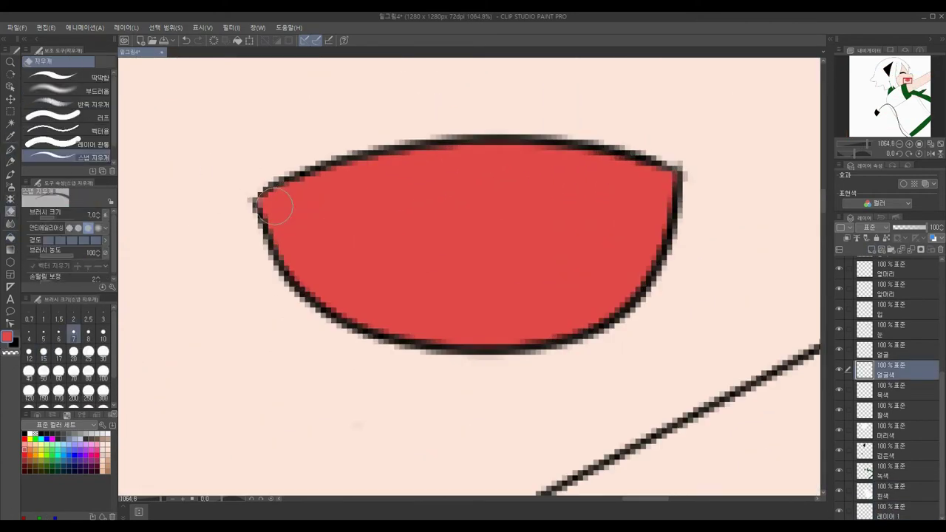
{"action": "scroll", "coordinate": [544, 318], "scroll_direction": "down", "scroll_amount": 10}
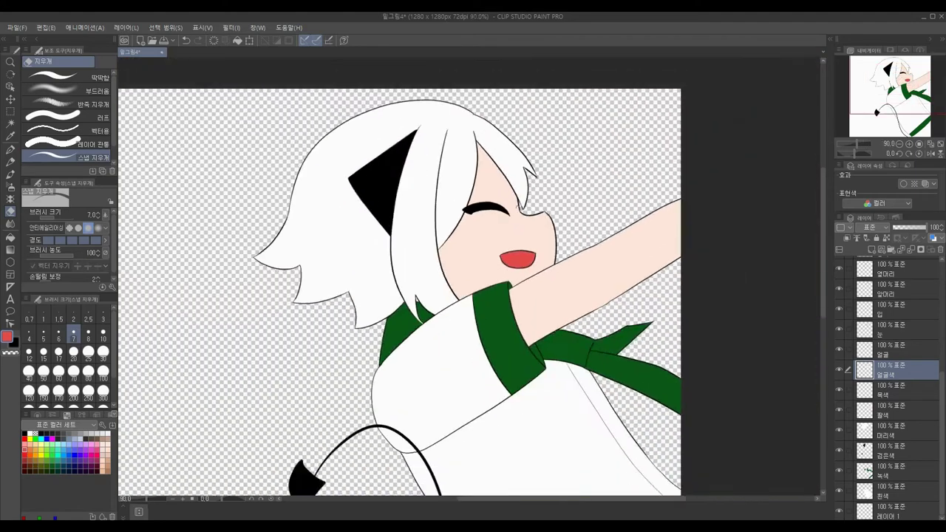
On a new layer clipped to 얼굴색, paint orange shadows on the face along the edges of the front hair
{"action": "left_click", "coordinate": [883, 514]}
{"action": "left_click_drag", "start_coordinate": [869, 409], "coordinate": [869, 413]}
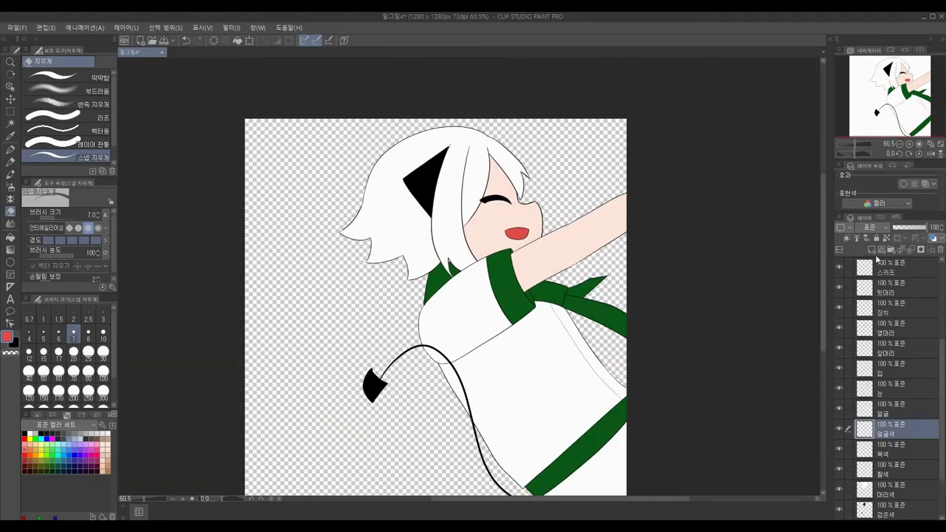
{"action": "scroll", "coordinate": [467, 168], "scroll_direction": "up", "scroll_amount": 6}
{"action": "key", "text": "p"}
{"action": "left_click", "coordinate": [44, 354]}
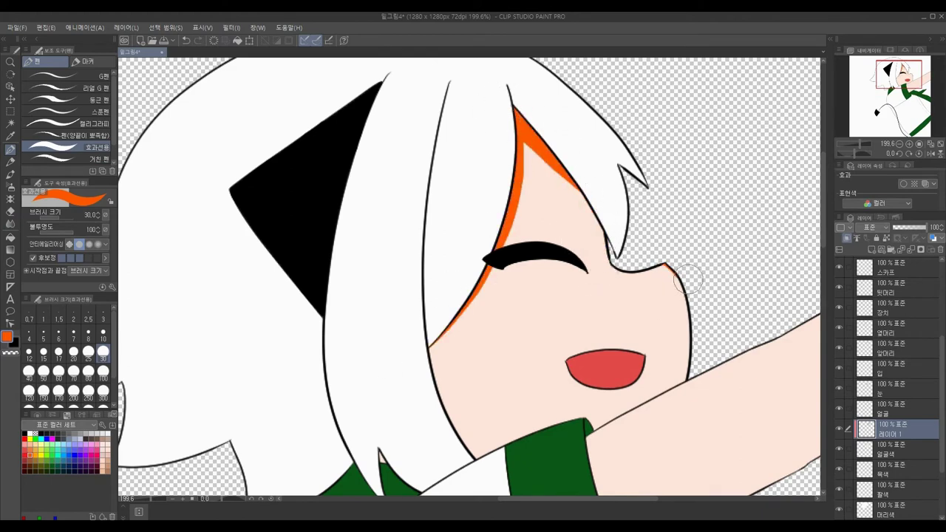
Add an orange shadow beside the side hair on the cheek with the round pen, and lighten the face shadows
{"action": "scroll", "coordinate": [617, 280], "scroll_direction": "down", "scroll_amount": 1}
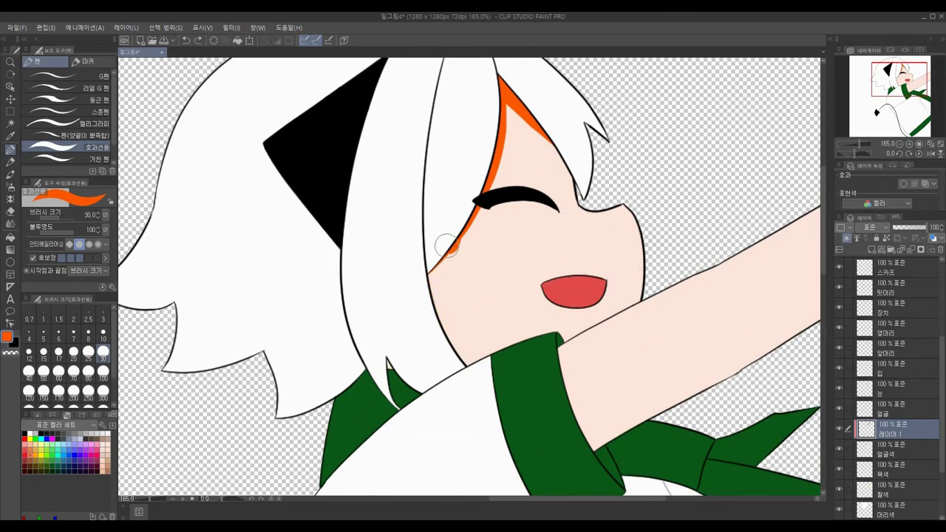
{"action": "left_click", "coordinate": [70, 99]}
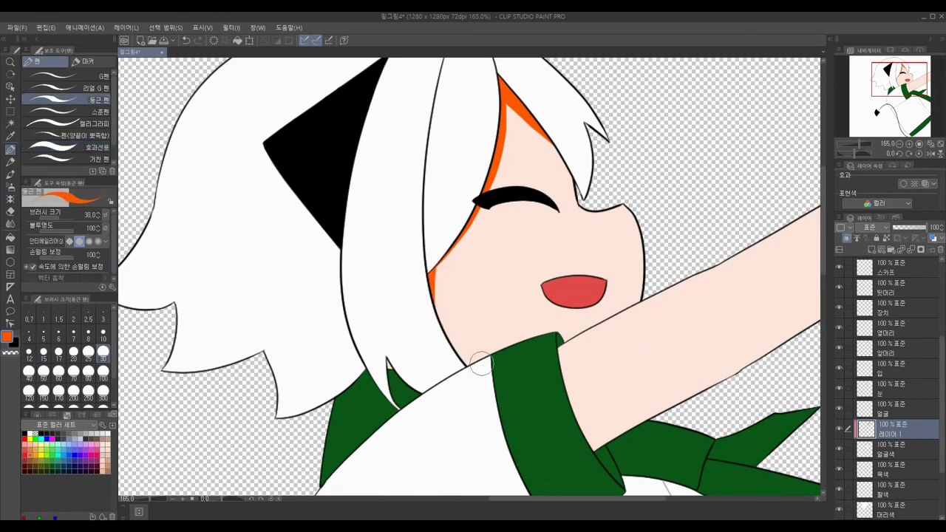
{"action": "left_click", "coordinate": [932, 236]}
{"action": "left_click", "coordinate": [880, 355]}
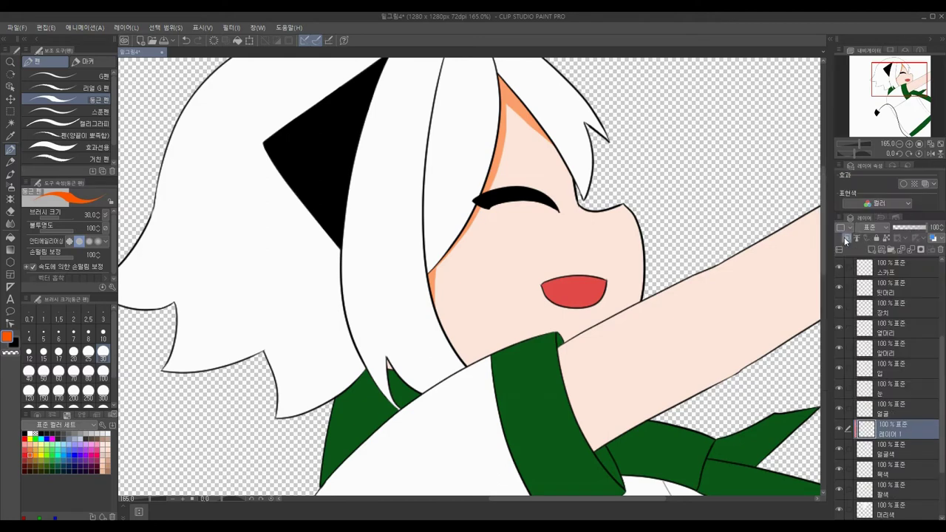
Airbrush a soft orange blush of brush size 150 on the cheek below the closed eye
{"action": "left_click", "coordinate": [11, 187]}
{"action": "left_click_drag", "start_coordinate": [493, 244], "coordinate": [497, 248]}
{"action": "key", "text": "bracketright"}
{"action": "key", "text": "bracketright"}
{"action": "scroll", "coordinate": [497, 248], "scroll_direction": "down", "scroll_amount": 6}
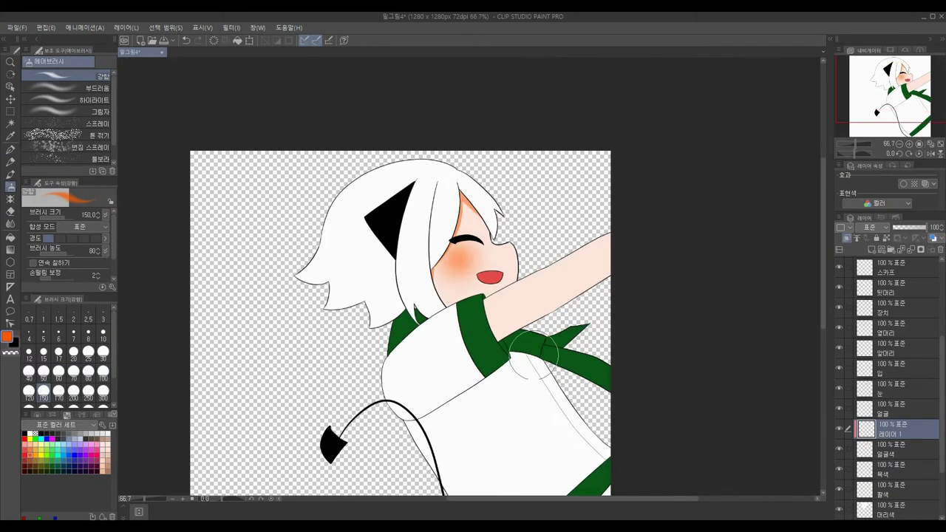
On a new layer clipped to 목색, paint an orange shadow on the neck and set the layer's opacity to 50%
{"action": "scroll", "coordinate": [896, 464], "scroll_direction": "down", "scroll_amount": 1}
{"action": "left_click", "coordinate": [891, 446]}
{"action": "key", "text": "ctrl+shift+n"}
{"action": "scroll", "coordinate": [458, 275], "scroll_direction": "up", "scroll_amount": 5}
{"action": "key", "text": "p"}
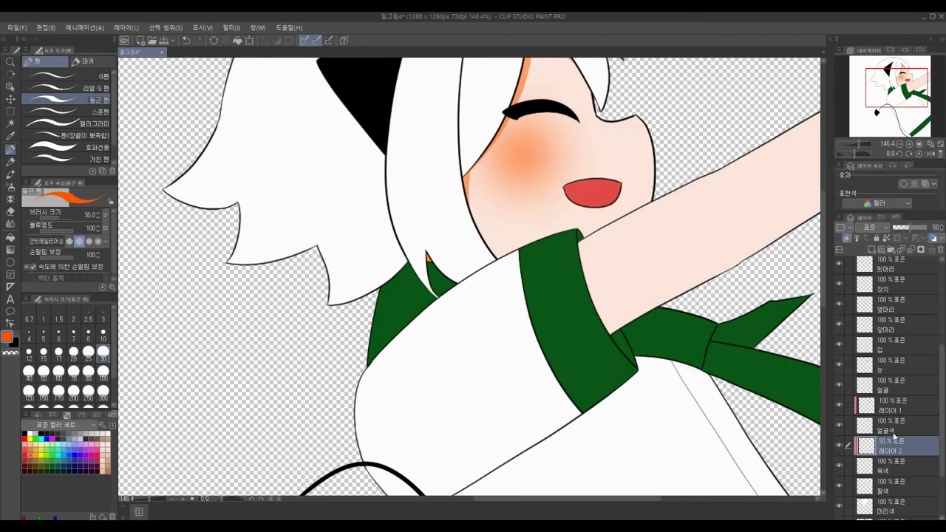
On a new layer clipped to 팔색, paint an orange shadow on the arm along the cuff with pen size 100
{"action": "scroll", "coordinate": [895, 437], "scroll_direction": "down", "scroll_amount": 1}
{"action": "left_click", "coordinate": [891, 474]}
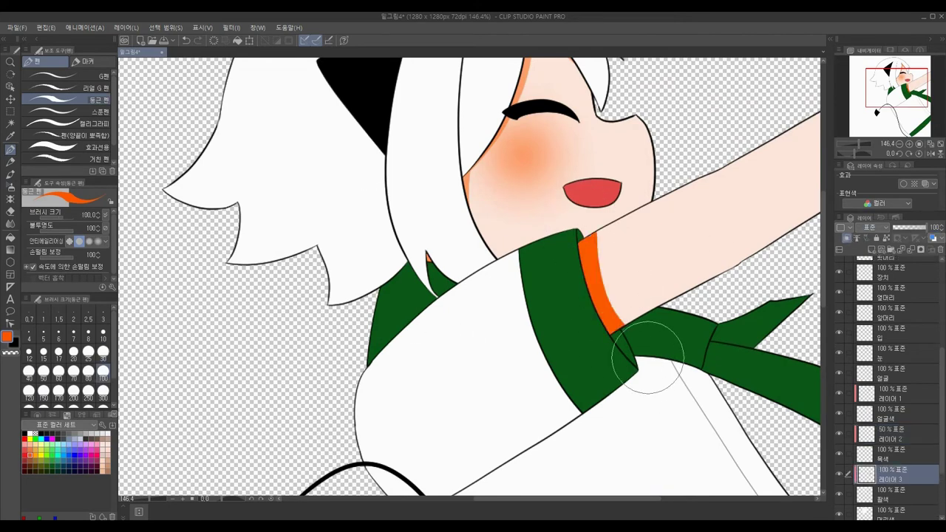
Extend the orange shadow along the arm's lower edge, add an elbow mark, and set the shadow layer's opacity to 50%
{"action": "scroll", "coordinate": [601, 266], "scroll_direction": "up", "scroll_amount": 3}
{"action": "key", "text": "ctrl+0"}
{"action": "key", "text": "ctrl+alt+0"}
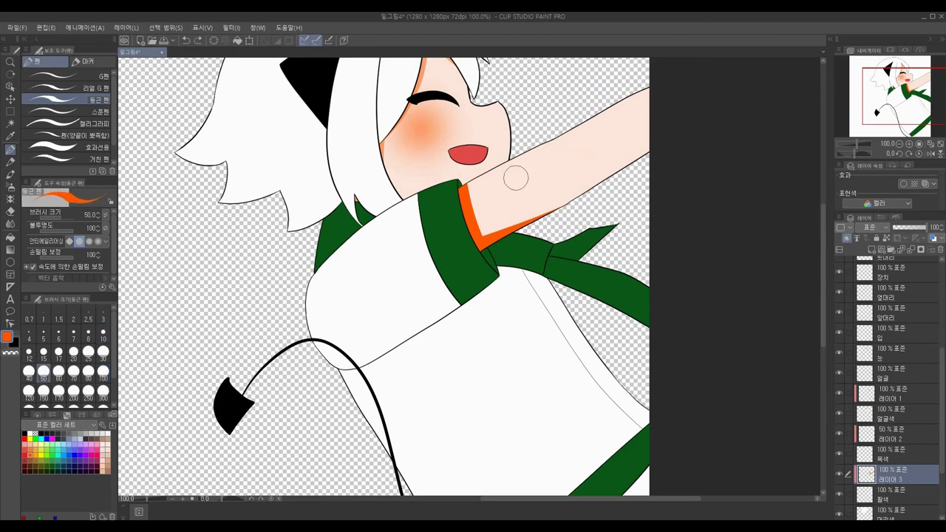
{"action": "scroll", "coordinate": [370, 385], "scroll_direction": "down", "scroll_amount": 4}
{"action": "scroll", "coordinate": [369, 385], "scroll_direction": "up", "scroll_amount": 3}
{"action": "left_click", "coordinate": [103, 371]}
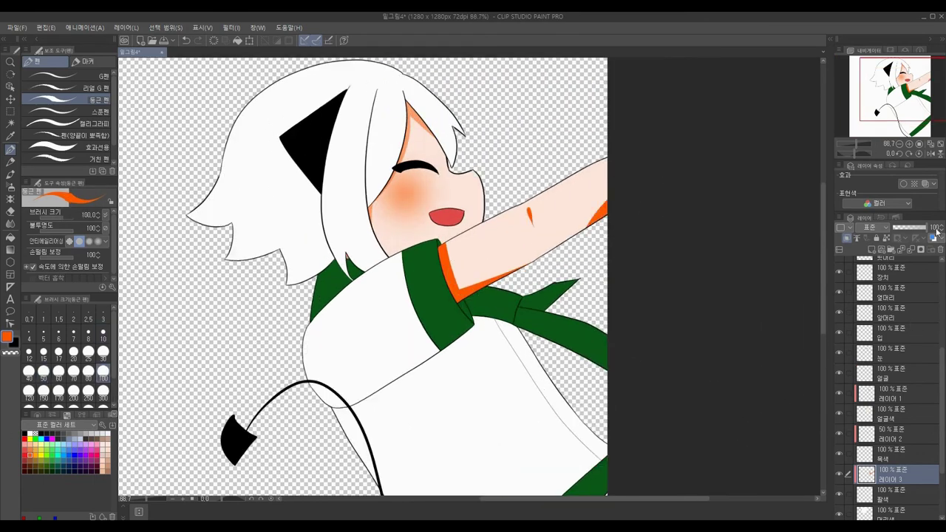
{"action": "scroll", "coordinate": [723, 340], "scroll_direction": "down", "scroll_amount": 3}
On a new layer clipped to 머리색, outline a dark green area on the leftmost hair tip with round pen size 7
{"action": "scroll", "coordinate": [901, 467], "scroll_direction": "down", "scroll_amount": 2}
{"action": "left_click", "coordinate": [53, 466]}
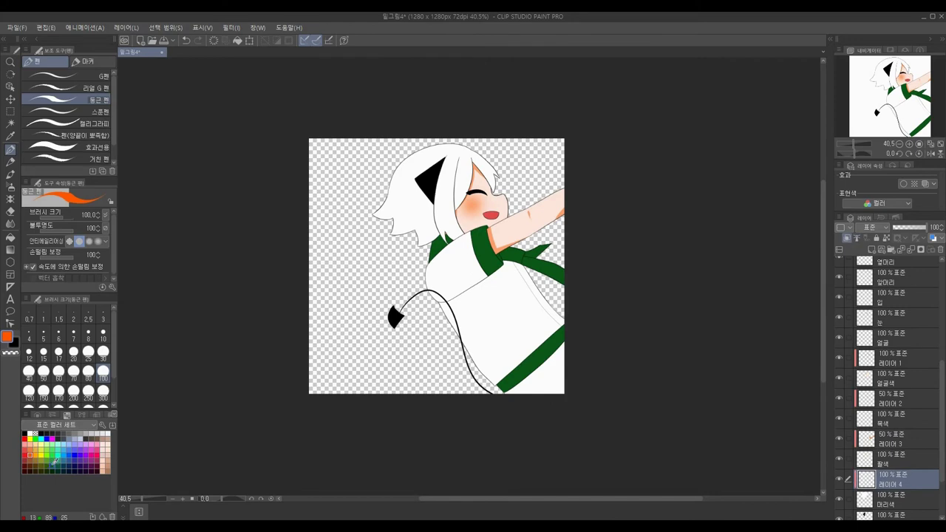
{"action": "left_click", "coordinate": [73, 334]}
{"action": "scroll", "coordinate": [382, 219], "scroll_direction": "up", "scroll_amount": 5}
{"action": "mouse_move", "coordinate": [298, 235]}
{"action": "left_mouse_down"}
{"action": "mouse_move", "coordinate": [349, 230]}
{"action": "mouse_move", "coordinate": [423, 256]}
{"action": "left_mouse_up"}
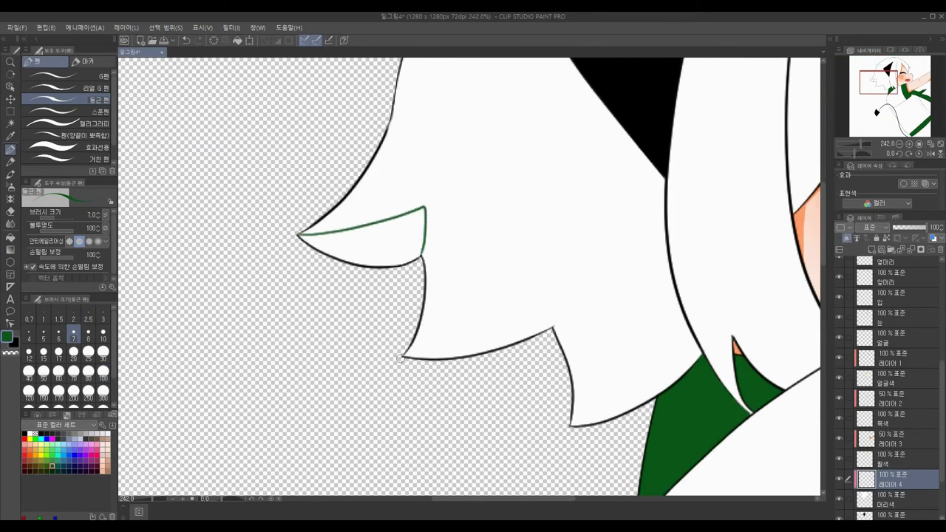
Outline a pointed dark green area on the middle hair tip, redrawing the strokes until they meet both of its corners
{"action": "left_click_drag", "start_coordinate": [403, 357], "coordinate": [519, 253]}
{"action": "key", "text": "ctrl+z"}
{"action": "key", "text": "ctrl+y"}
{"action": "key", "text": "ctrl+z"}
{"action": "left_click_drag", "start_coordinate": [403, 357], "coordinate": [555, 266]}
{"action": "key", "text": "ctrl+z"}
{"action": "key", "text": "ctrl+z"}
{"action": "left_click_drag", "start_coordinate": [422, 336], "coordinate": [528, 255]}
{"action": "key", "text": "ctrl+z"}
{"action": "mouse_move", "coordinate": [403, 357]}
{"action": "left_mouse_down"}
{"action": "mouse_move", "coordinate": [541, 266]}
{"action": "mouse_move", "coordinate": [513, 257]}
{"action": "left_mouse_up"}
{"action": "key", "text": "ctrl+z"}
{"action": "left_click_drag", "start_coordinate": [513, 257], "coordinate": [554, 330]}
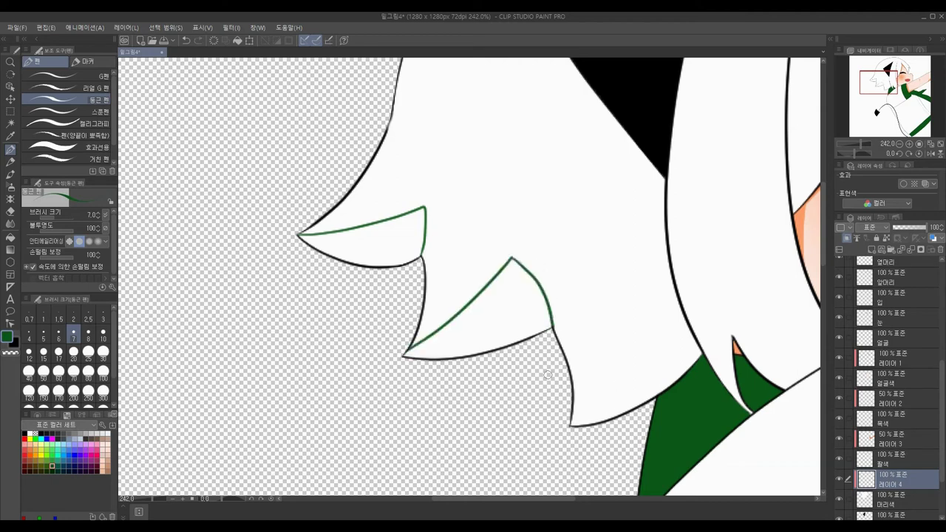
{"action": "key", "text": "ctrl+z"}
{"action": "left_click_drag", "start_coordinate": [513, 257], "coordinate": [551, 327]}
Draw a dark green curve from the lowest hair tip up to the side hair strand
{"action": "mouse_move", "coordinate": [570, 426]}
{"action": "left_mouse_down"}
{"action": "mouse_move", "coordinate": [661, 349]}
{"action": "mouse_move", "coordinate": [673, 281]}
{"action": "left_mouse_up"}
{"action": "key", "text": "ctrl+z"}
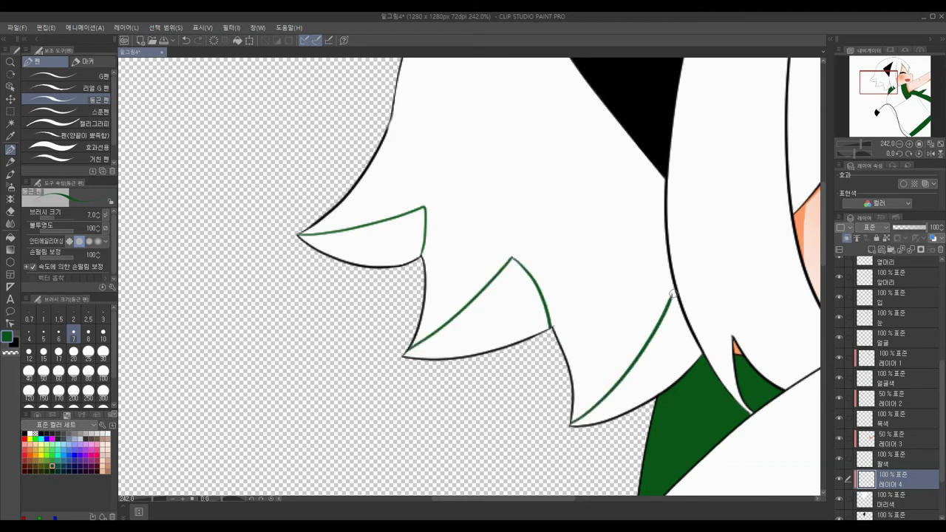
{"action": "key", "text": "ctrl+z"}
{"action": "key", "text": "ctrl+y"}
Fill the three outlined hair tips with dark green, using the fill that refers to other layers
{"action": "key", "text": "ctrl+0"}
{"action": "key", "text": "g"}
{"action": "scroll", "coordinate": [281, 277], "scroll_direction": "up", "scroll_amount": 3}
{"action": "left_click", "coordinate": [385, 238]}
{"action": "left_click", "coordinate": [495, 317]}
{"action": "left_click", "coordinate": [628, 384]}
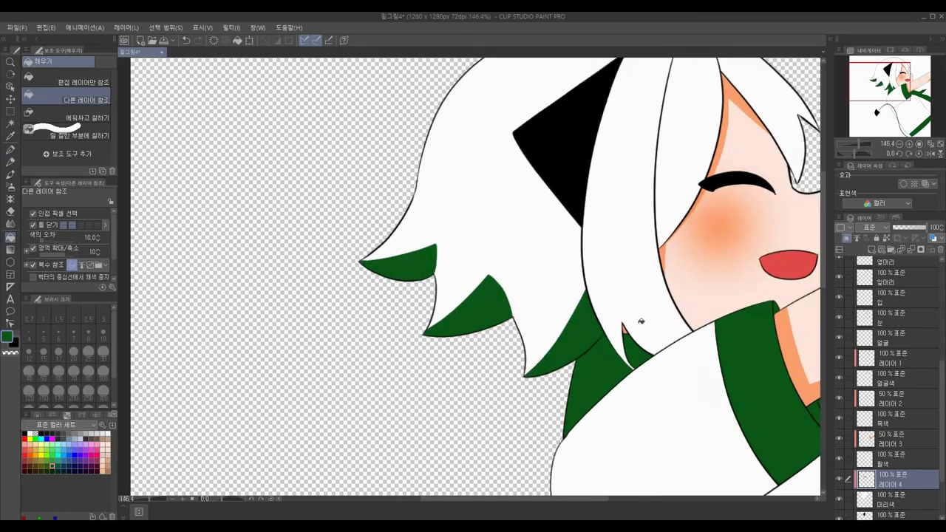
{"action": "scroll", "coordinate": [406, 240], "scroll_direction": "down", "scroll_amount": 5}
{"action": "scroll", "coordinate": [702, 451], "scroll_direction": "down", "scroll_amount": 1}
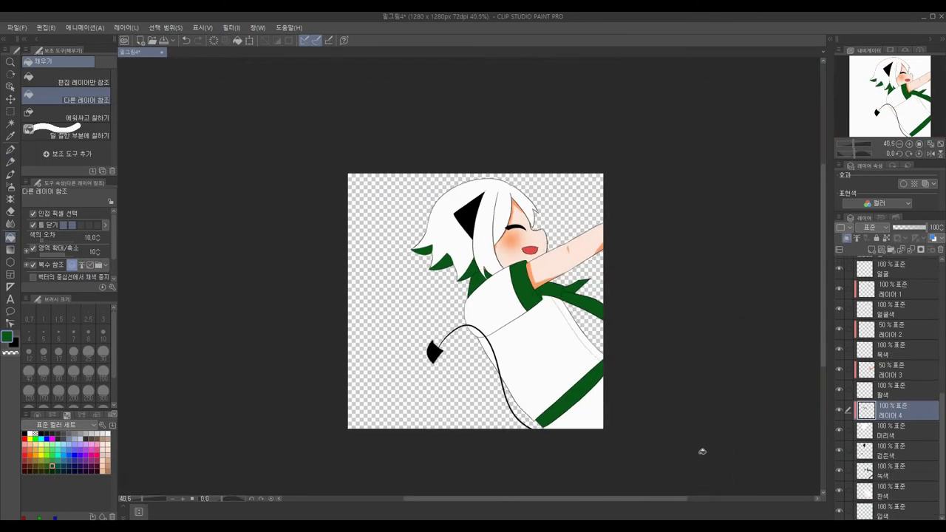
On a new layer above all others, draw a thin black eyebrow over the closed eye with the effect-line pen at size 7
{"action": "scroll", "coordinate": [887, 384], "scroll_direction": "up", "scroll_amount": 10}
{"action": "left_click", "coordinate": [891, 266]}
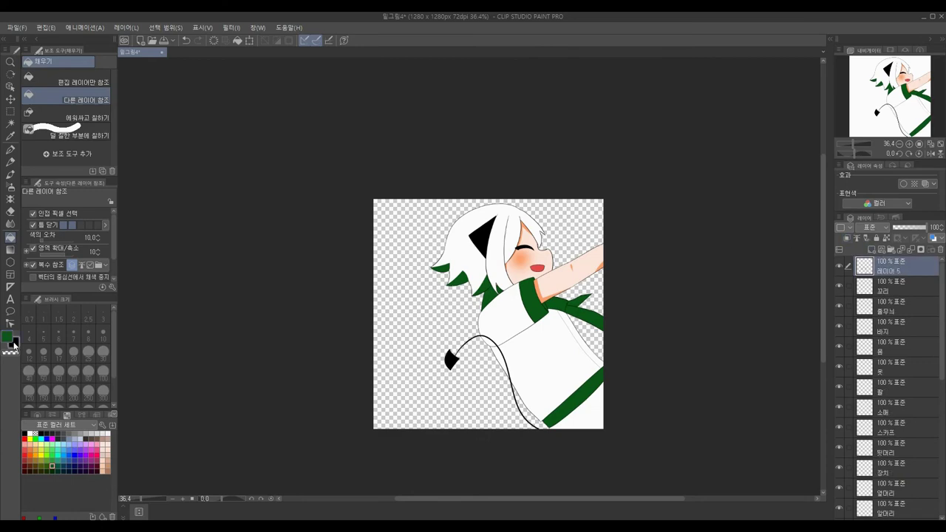
{"action": "key", "text": "p"}
{"action": "key", "text": "ctrl+plus"}
{"action": "scroll", "coordinate": [567, 233], "scroll_direction": "up", "scroll_amount": 4}
{"action": "left_click_drag", "start_coordinate": [551, 259], "coordinate": [665, 229]}
{"action": "key", "text": "ctrl+z"}
{"action": "left_click", "coordinate": [73, 334]}
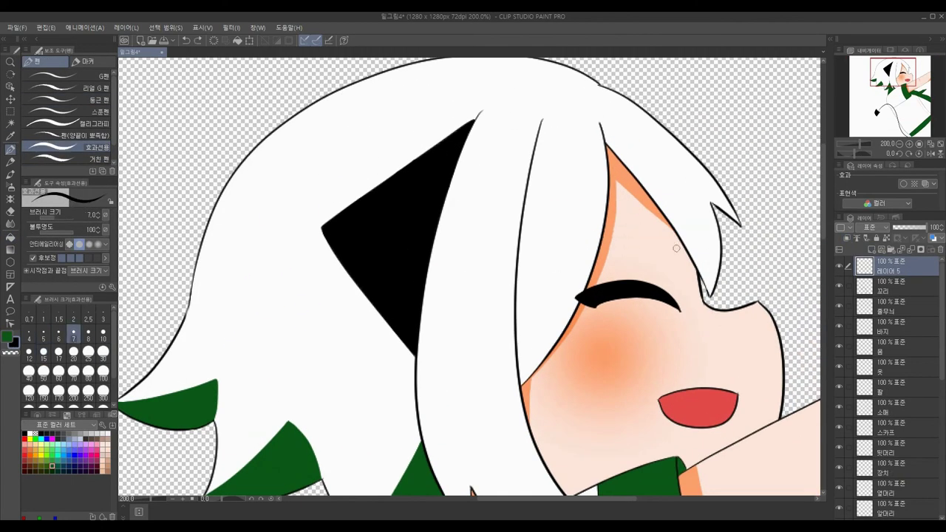
{"action": "left_click_drag", "start_coordinate": [559, 264], "coordinate": [628, 213]}
{"action": "key", "text": "ctrl+z"}
{"action": "scroll", "coordinate": [651, 229], "scroll_direction": "down", "scroll_amount": 4}
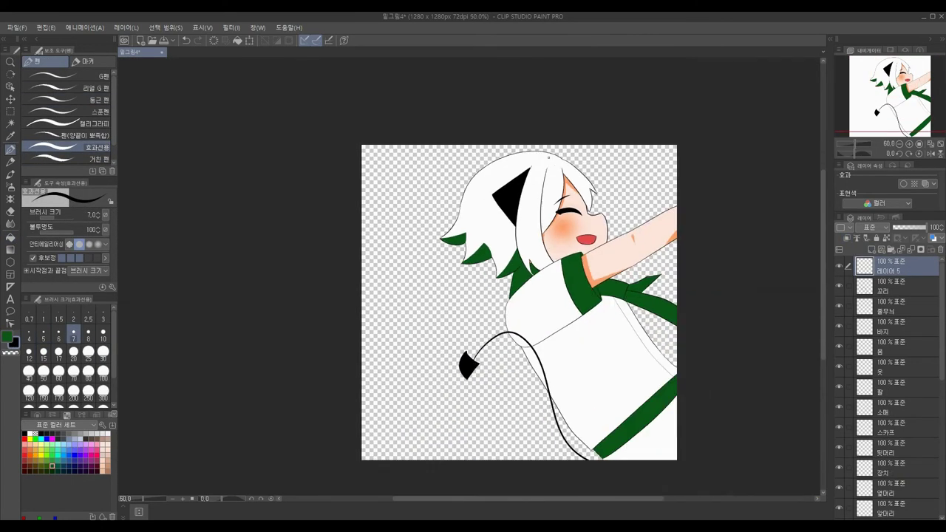
{"action": "scroll", "coordinate": [602, 237], "scroll_direction": "up", "scroll_amount": 3}
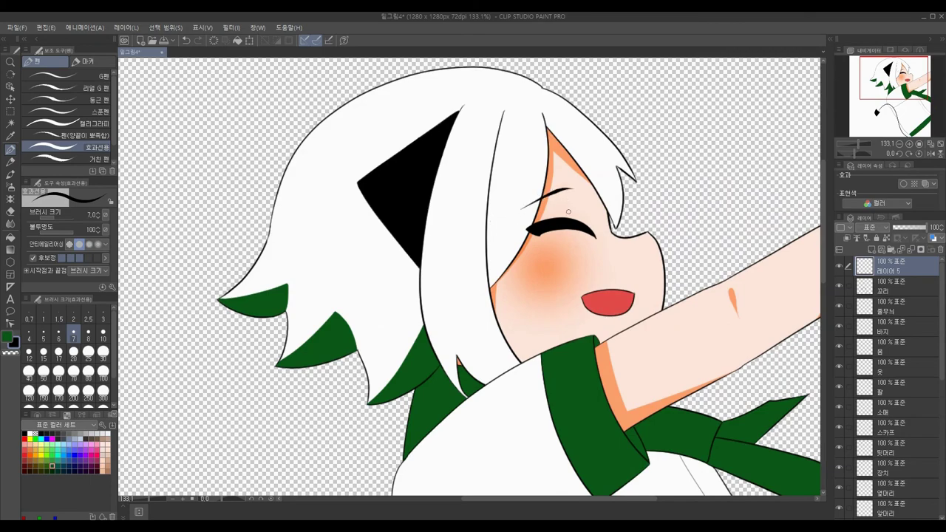
Save the finished drawing under the name 완성4
{"action": "scroll", "coordinate": [572, 252], "scroll_direction": "down", "scroll_amount": 4}
{"action": "scroll", "coordinate": [572, 251], "scroll_direction": "down", "scroll_amount": 1}
{"action": "scroll", "coordinate": [572, 251], "scroll_direction": "up", "scroll_amount": 1}
{"action": "left_click", "coordinate": [16, 27]}
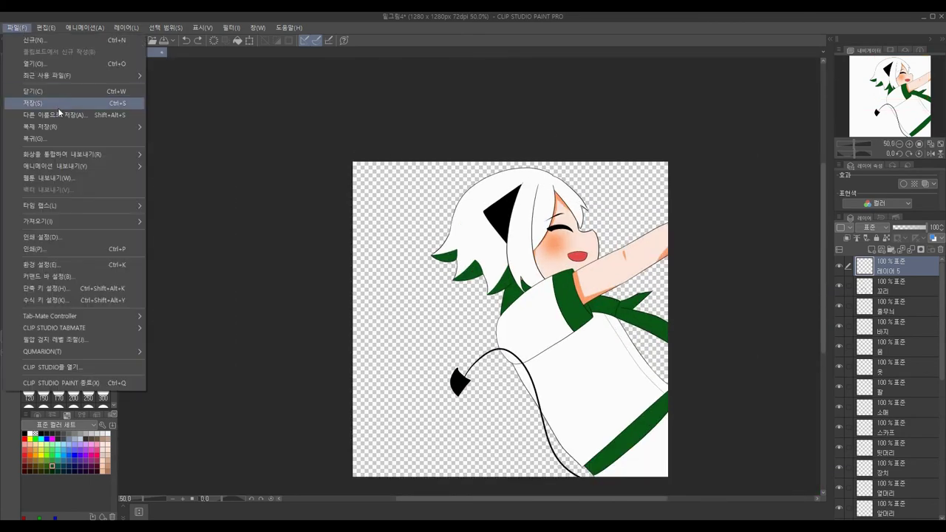
{"action": "left_click", "coordinate": [33, 110]}
{"action": "type", "text": "완성"}
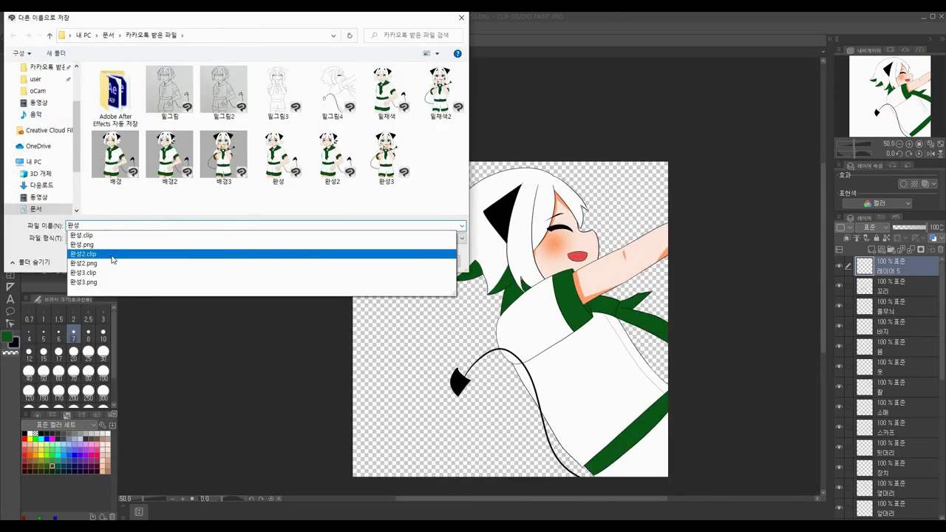
{"action": "type", "text": "4"}
{"action": "left_click", "coordinate": [389, 263]}
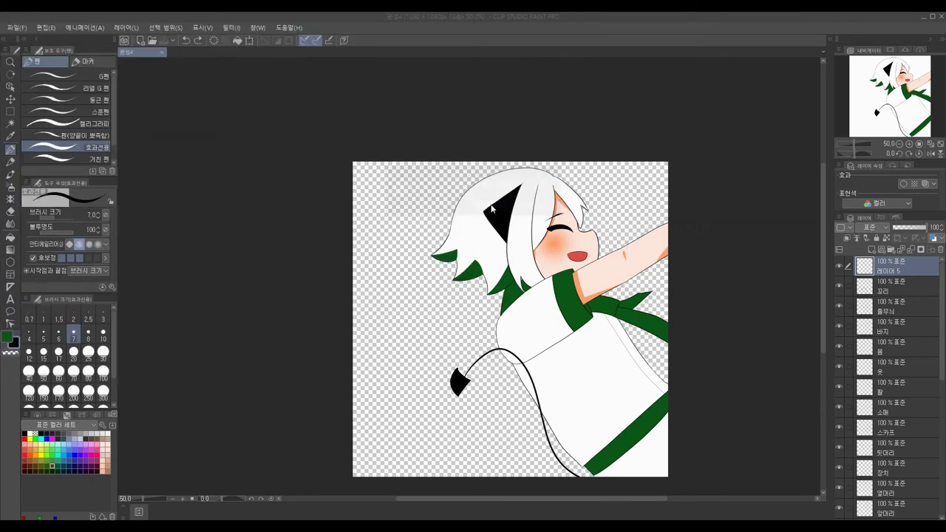
Add a bottom layer named 배경 below 입색 and cover the whole canvas in gray with round pen size 1000
{"action": "scroll", "coordinate": [364, 238], "scroll_direction": "down", "scroll_amount": 1}
{"action": "scroll", "coordinate": [891, 384], "scroll_direction": "down", "scroll_amount": 5}
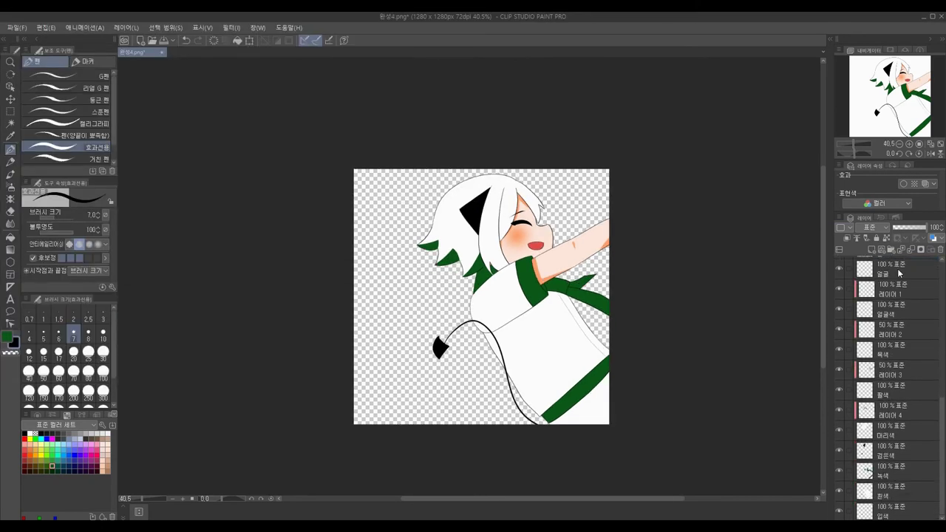
{"action": "left_click", "coordinate": [891, 510]}
{"action": "left_click", "coordinate": [875, 255]}
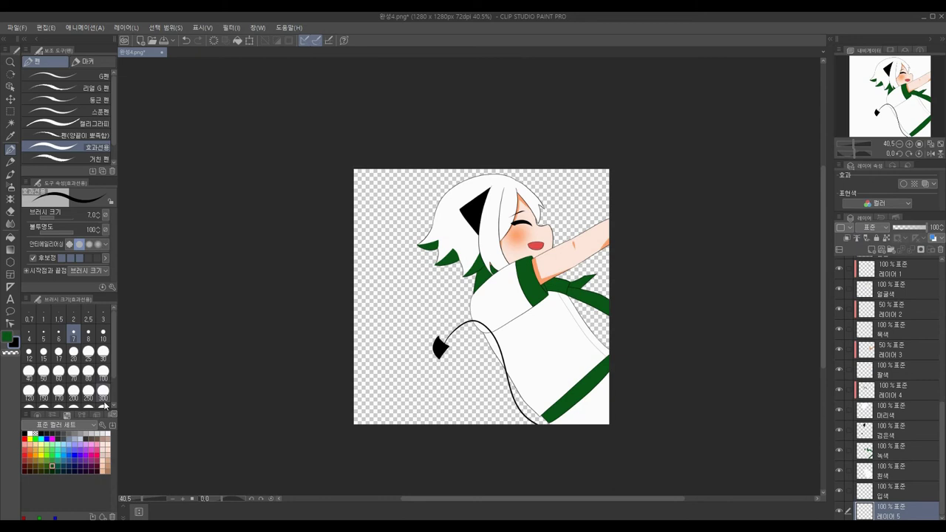
{"action": "left_click", "coordinate": [103, 405]}
{"action": "left_click", "coordinate": [83, 97]}
{"action": "left_click", "coordinate": [94, 434]}
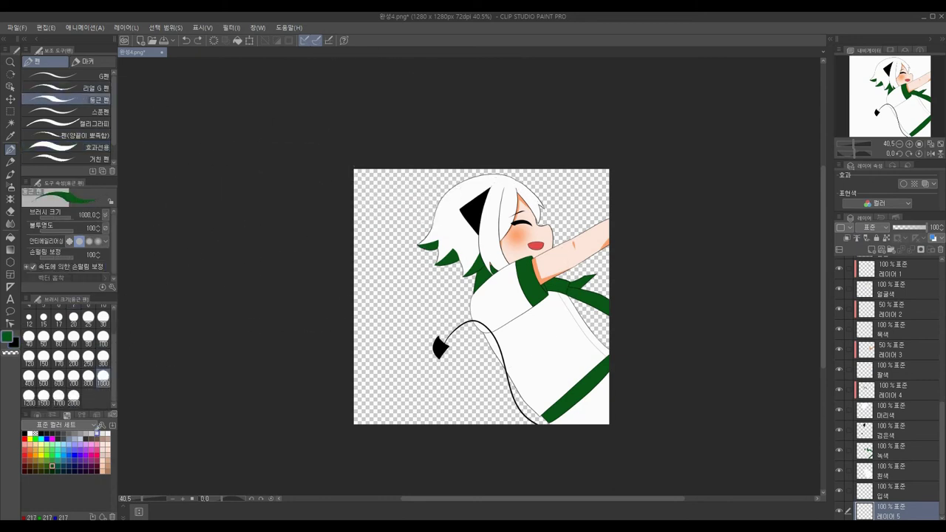
{"action": "mouse_move", "coordinate": [333, 206]}
{"action": "left_mouse_down"}
{"action": "mouse_move", "coordinate": [496, 88]}
{"action": "mouse_move", "coordinate": [394, 333]}
{"action": "left_mouse_up"}
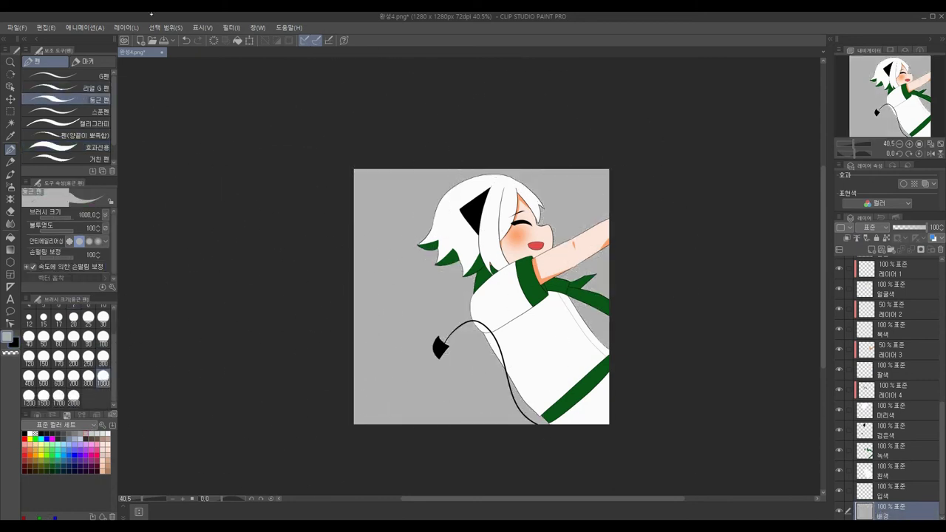
Save the version with the gray background as the PNG file 배경4
{"action": "left_click", "coordinate": [17, 28]}
{"action": "left_click", "coordinate": [240, 247]}
{"action": "key", "text": "Return"}
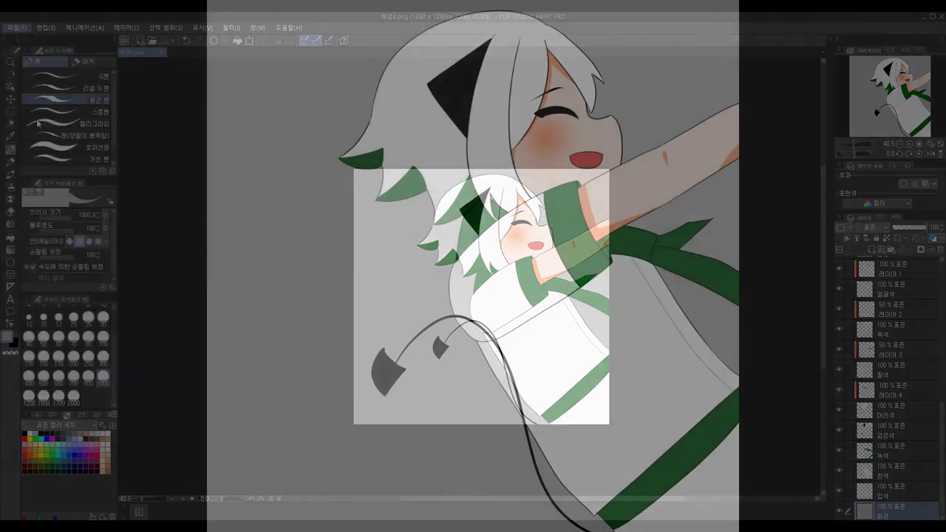